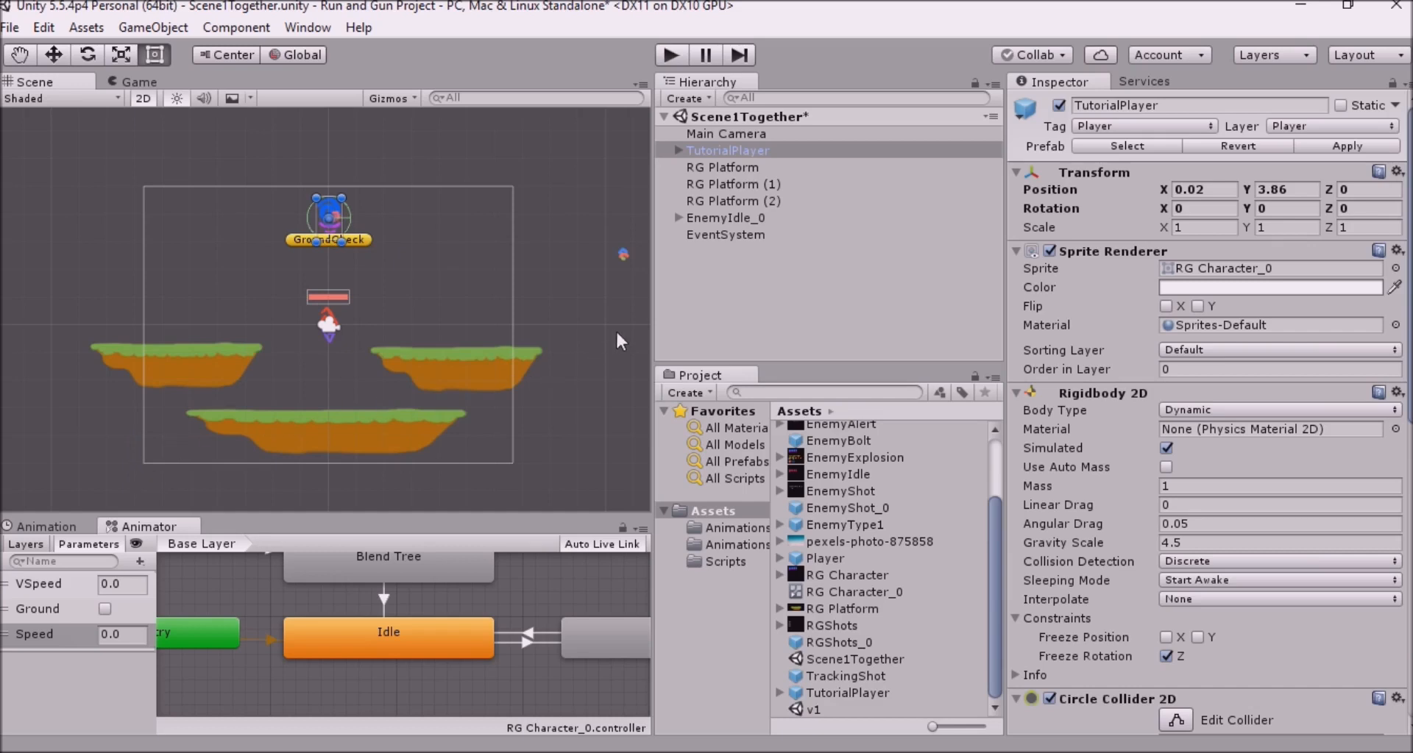
Add a UI Canvas to the scene at the root of the hierarchy
{"action": "left_click", "coordinate": [678, 290]}
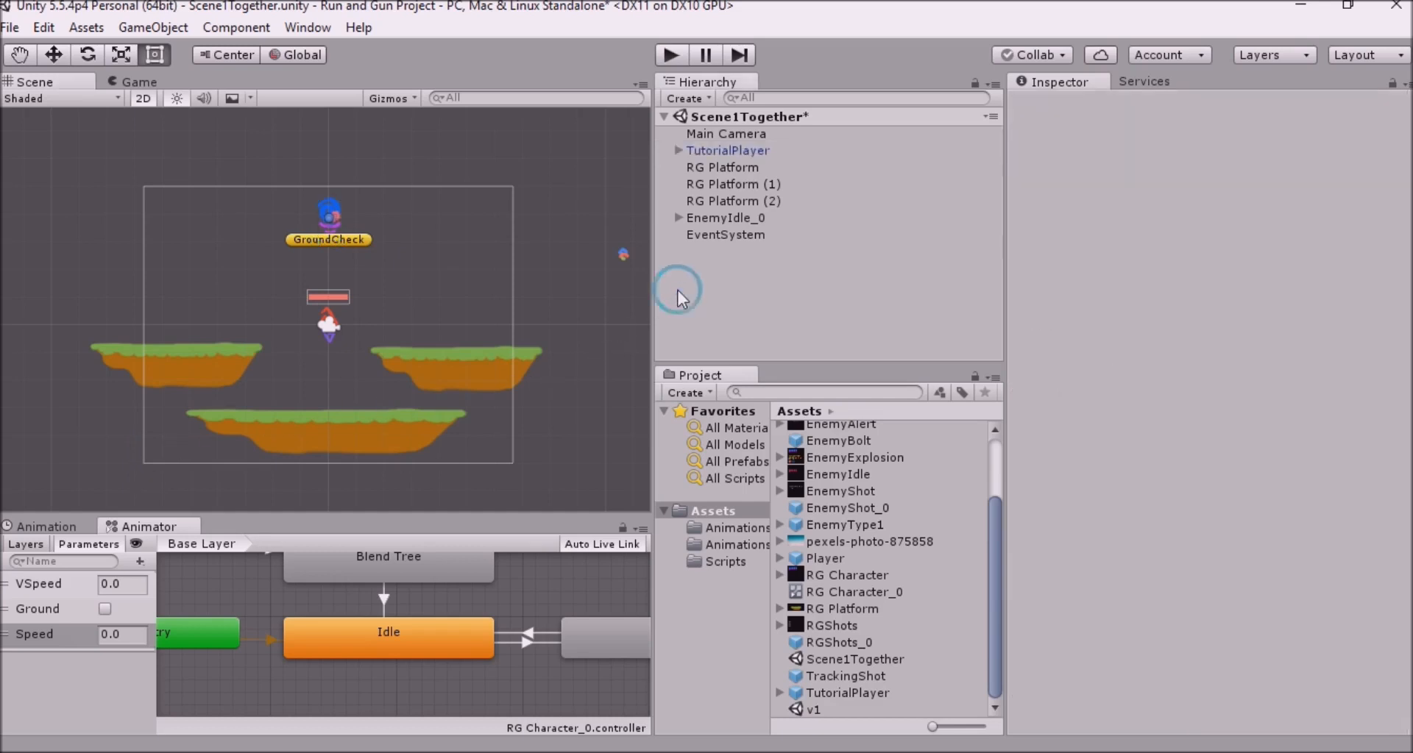
{"action": "right_click", "coordinate": [729, 297]}
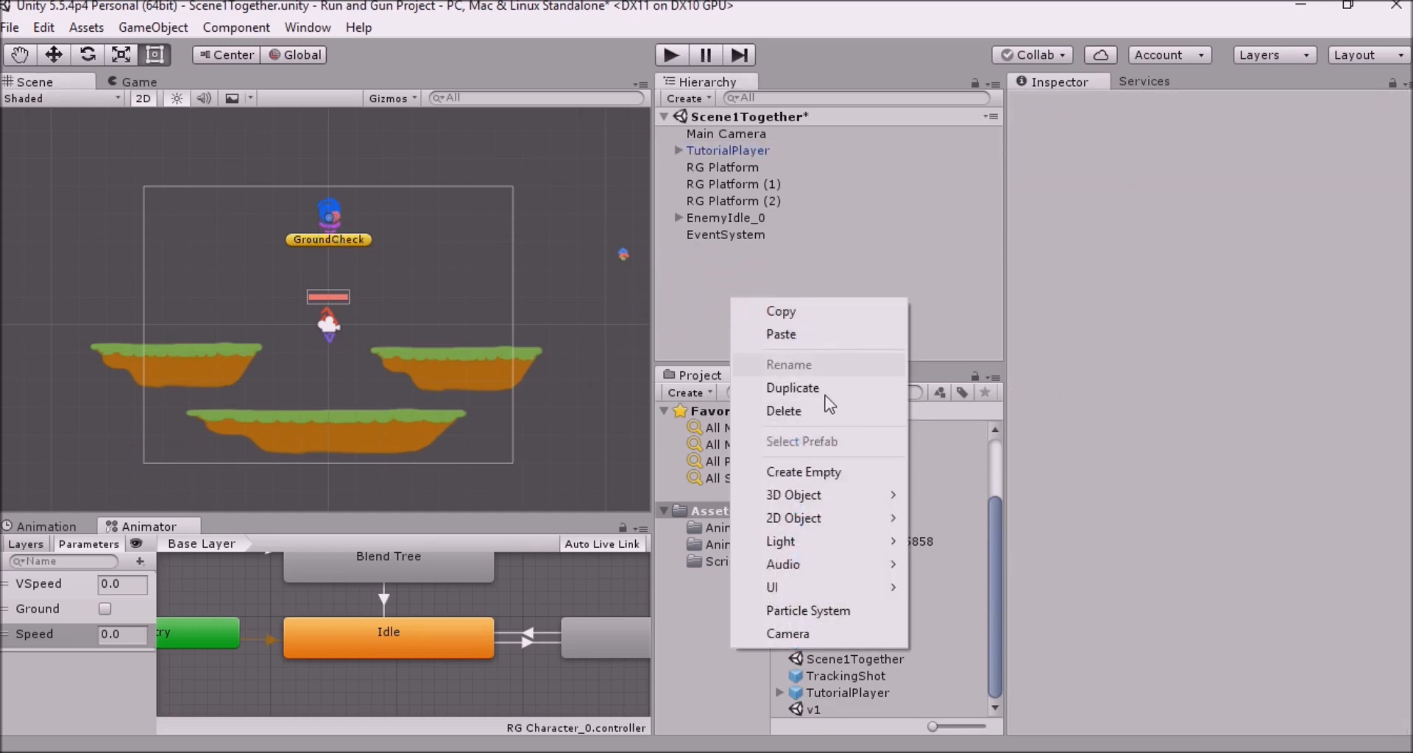
{"action": "mouse_move", "coordinate": [823, 586]}
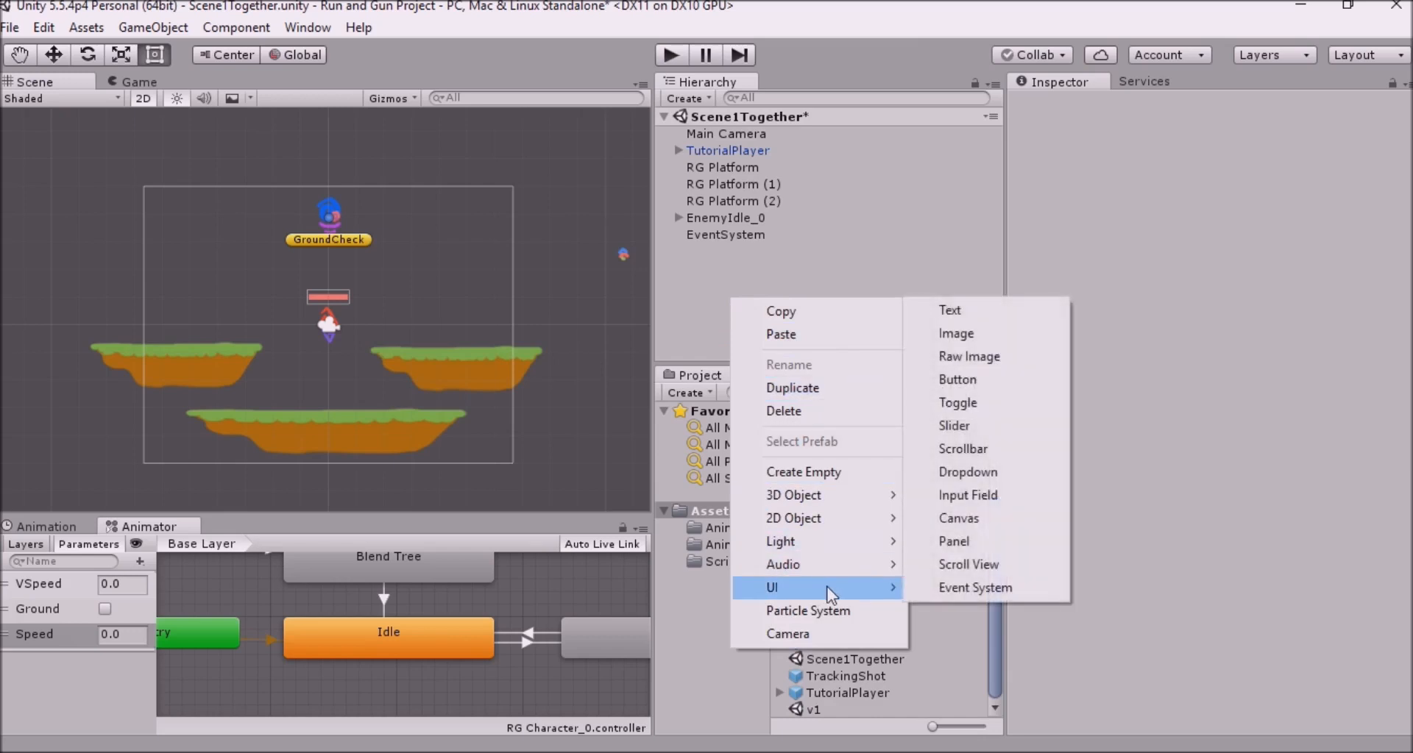
{"action": "left_click", "coordinate": [999, 515]}
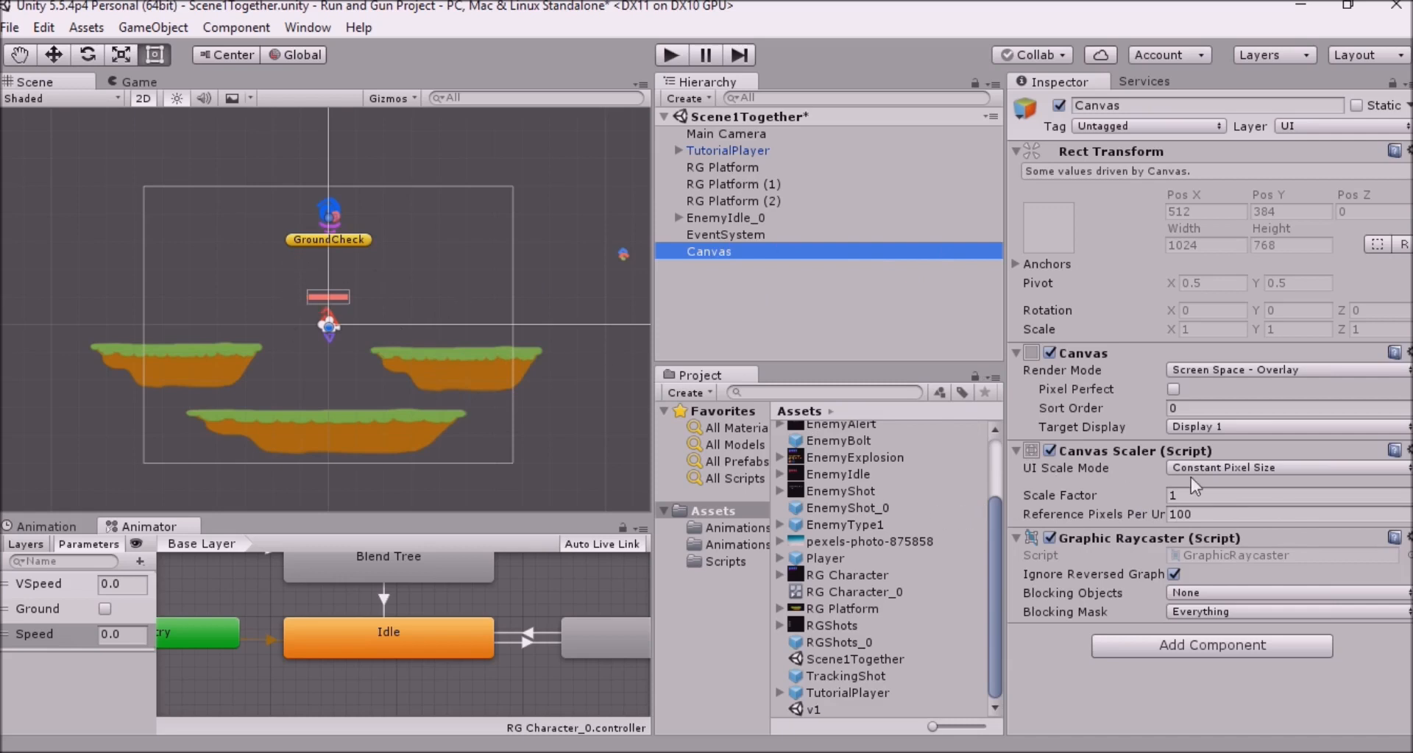
Add a UI Slider as a child of the Canvas
{"action": "right_click", "coordinate": [752, 257]}
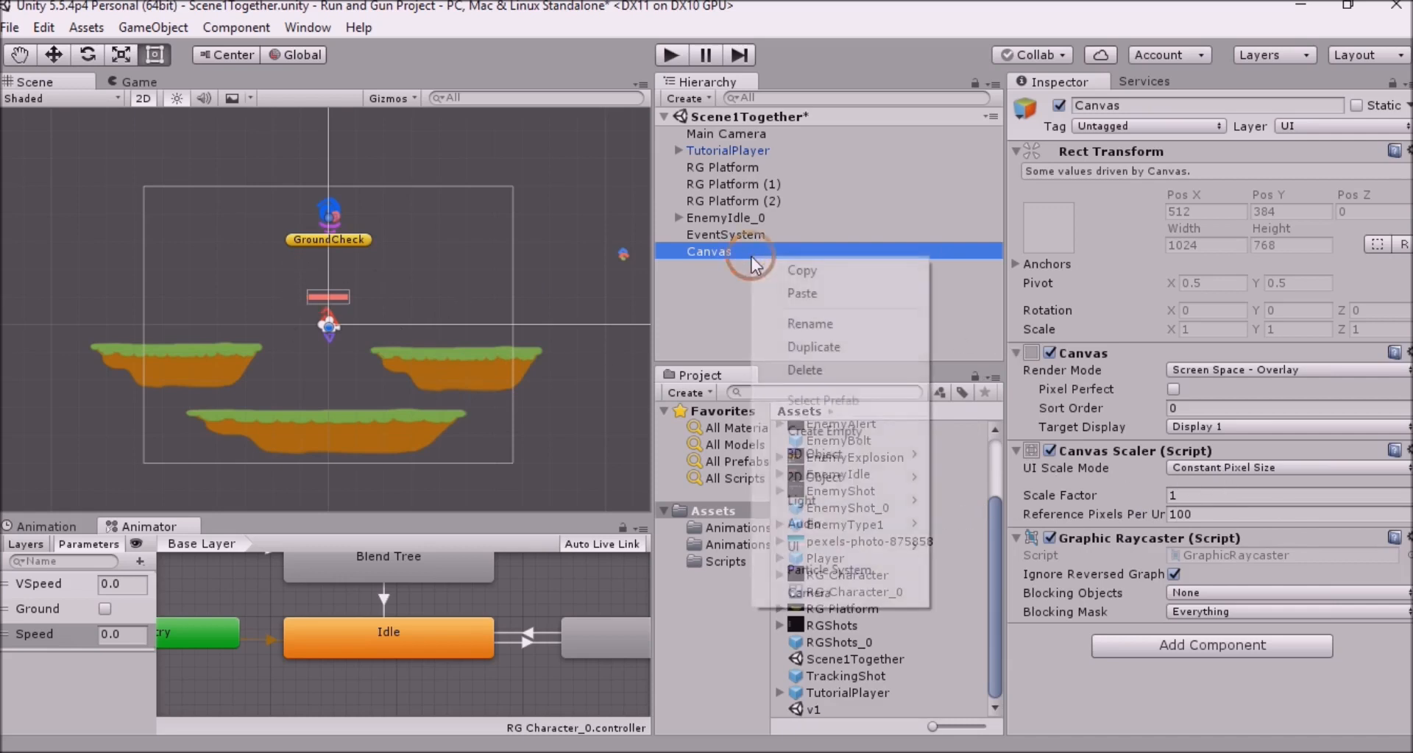
{"action": "mouse_move", "coordinate": [884, 545]}
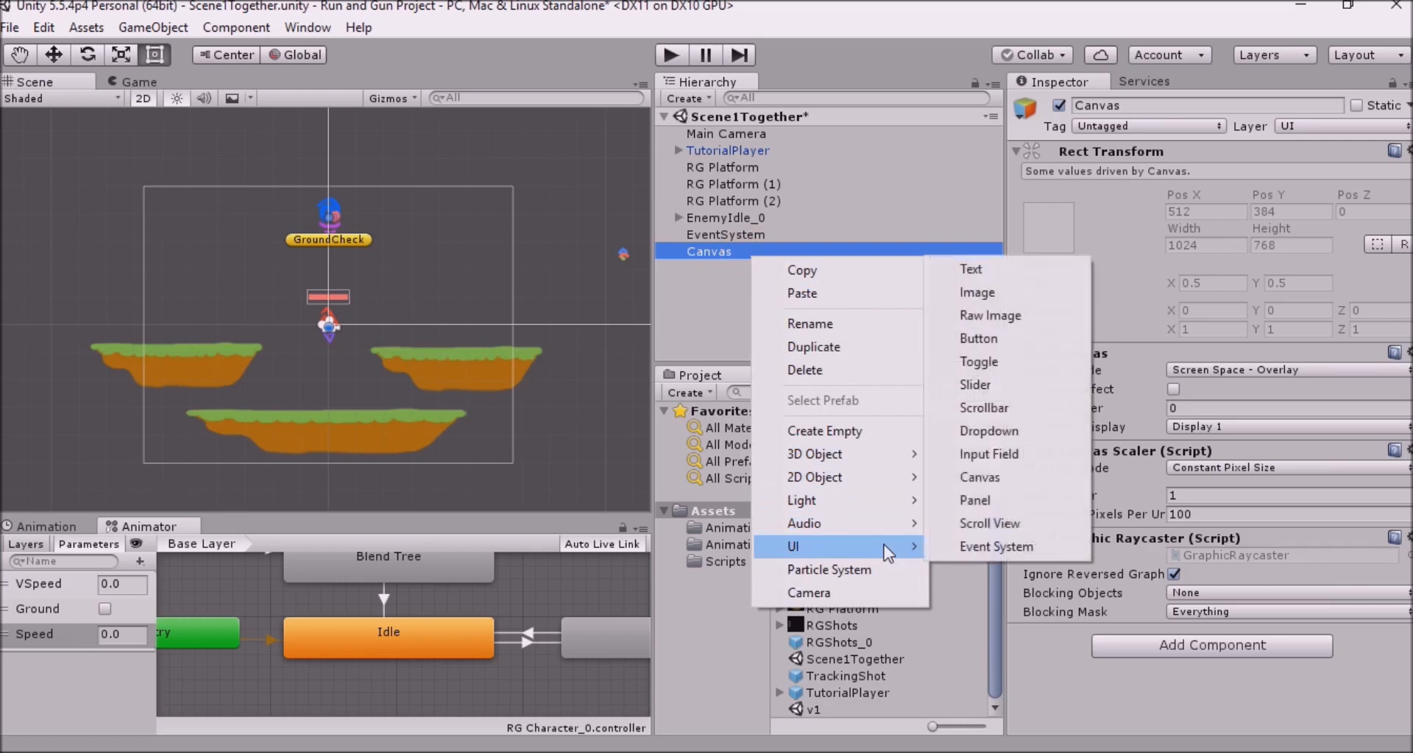
{"action": "left_click", "coordinate": [990, 388]}
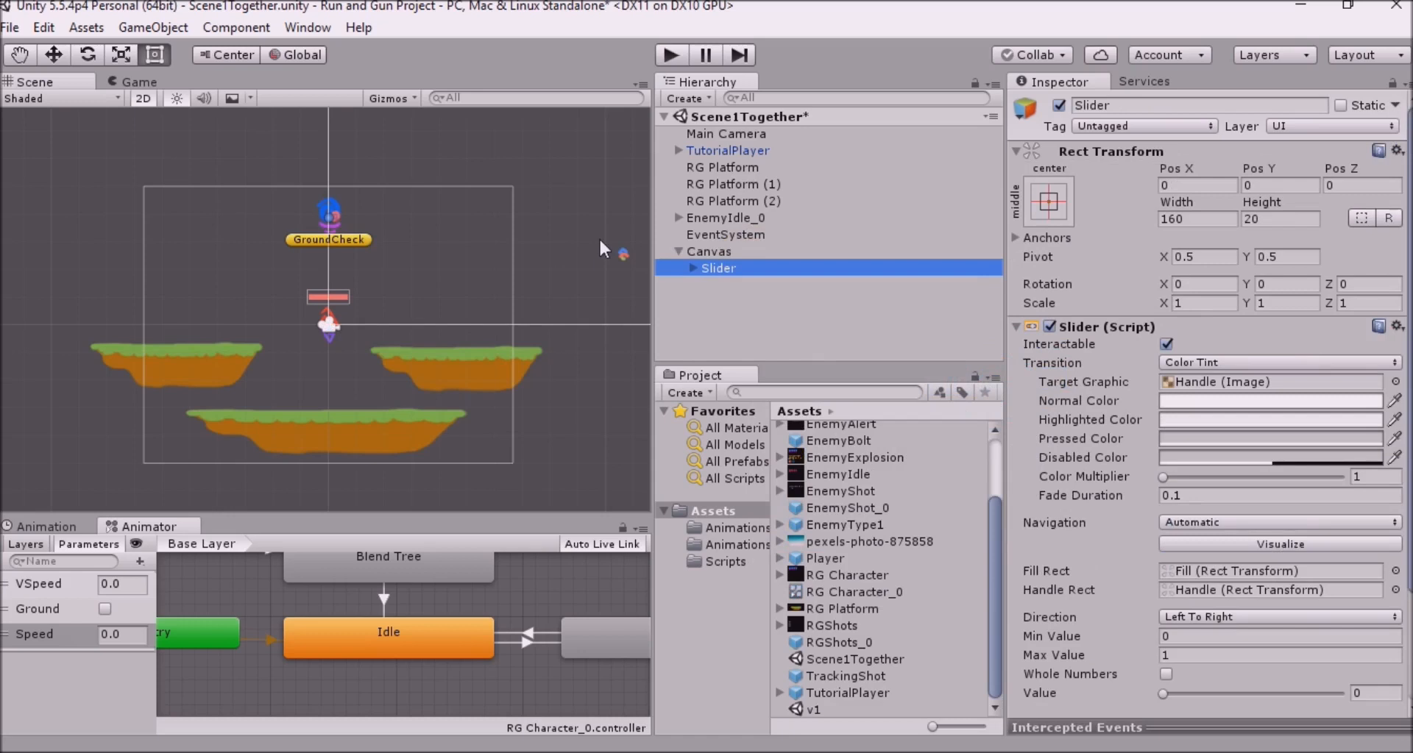
Widen the Slider to 400 and move it to the canvas's lower-left area at about X -255, Y -340
{"action": "key", "text": "f"}
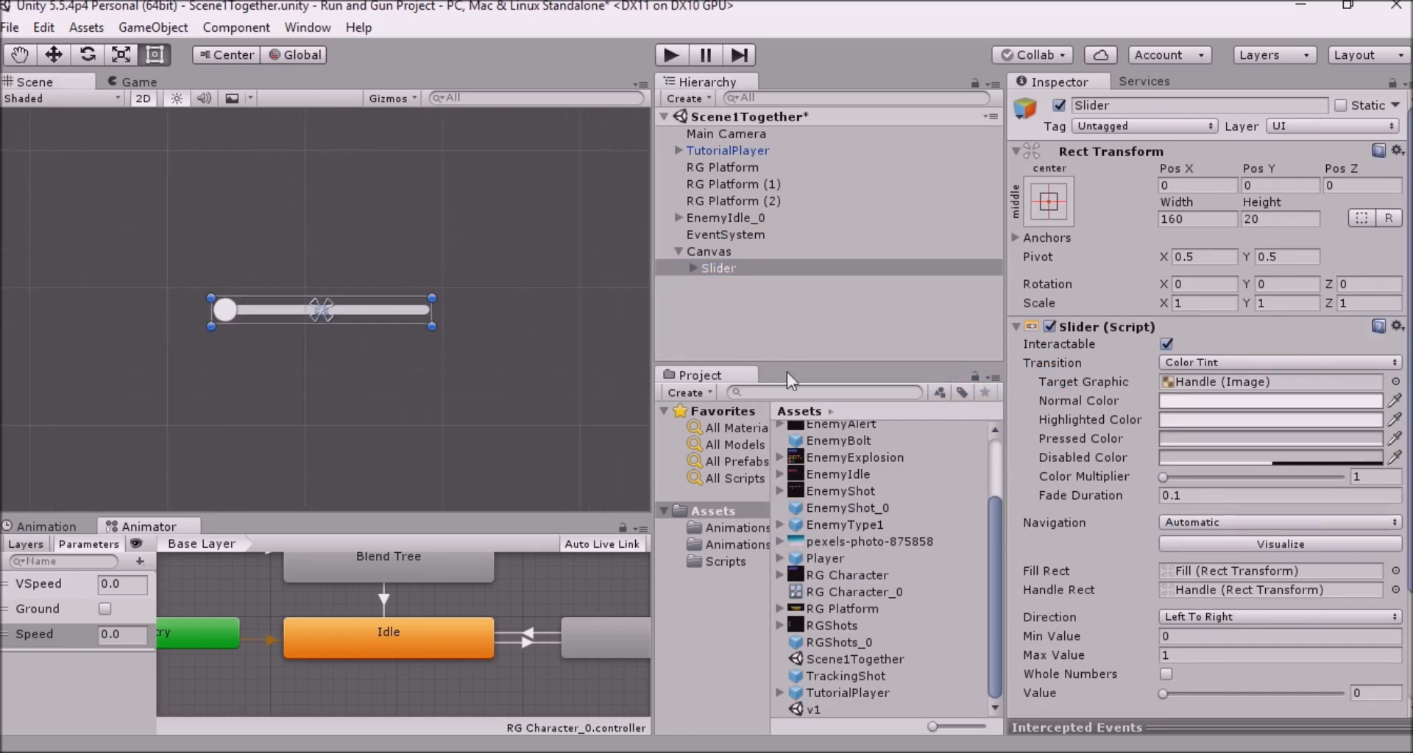
{"action": "scroll", "coordinate": [353, 295], "scroll_direction": "down", "scroll_amount": 4}
{"action": "scroll", "coordinate": [354, 296], "scroll_direction": "down", "scroll_amount": 5}
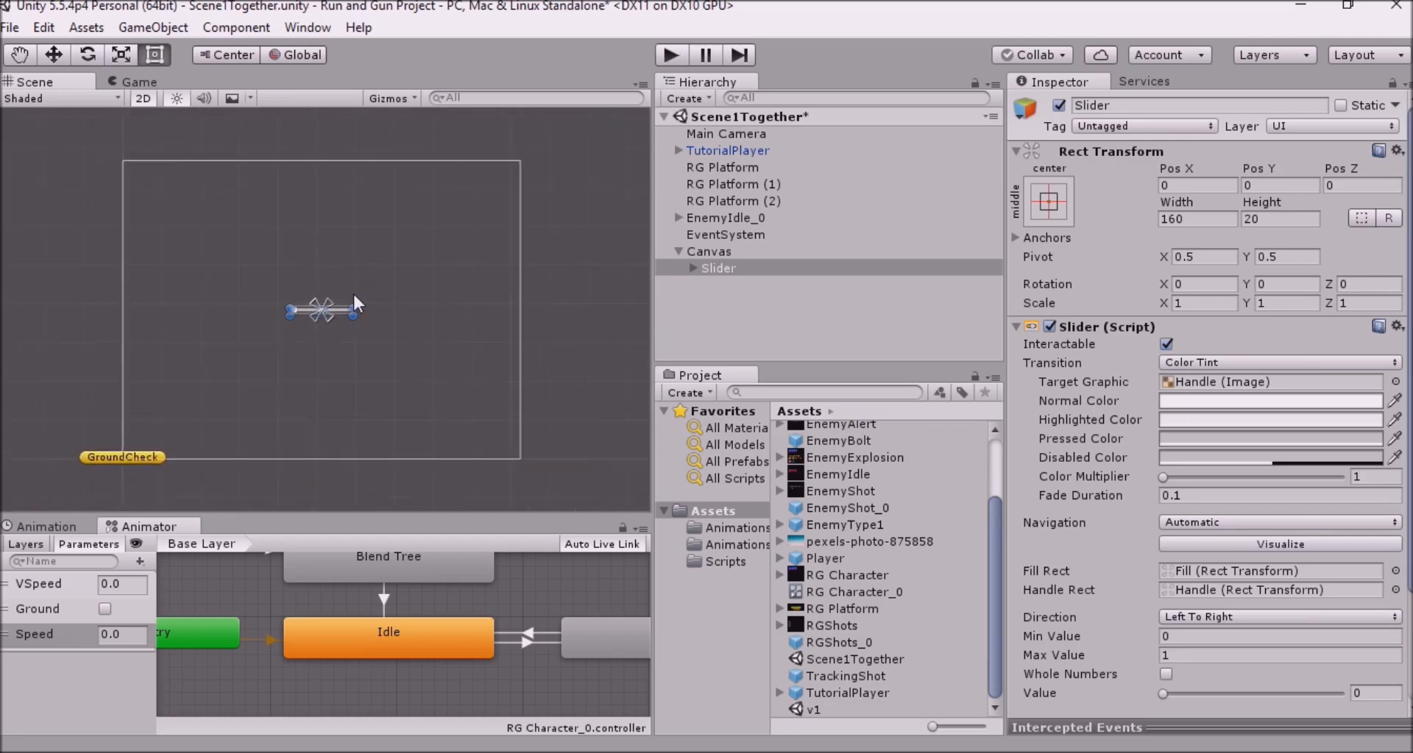
{"action": "scroll", "coordinate": [354, 295], "scroll_direction": "up", "scroll_amount": 2}
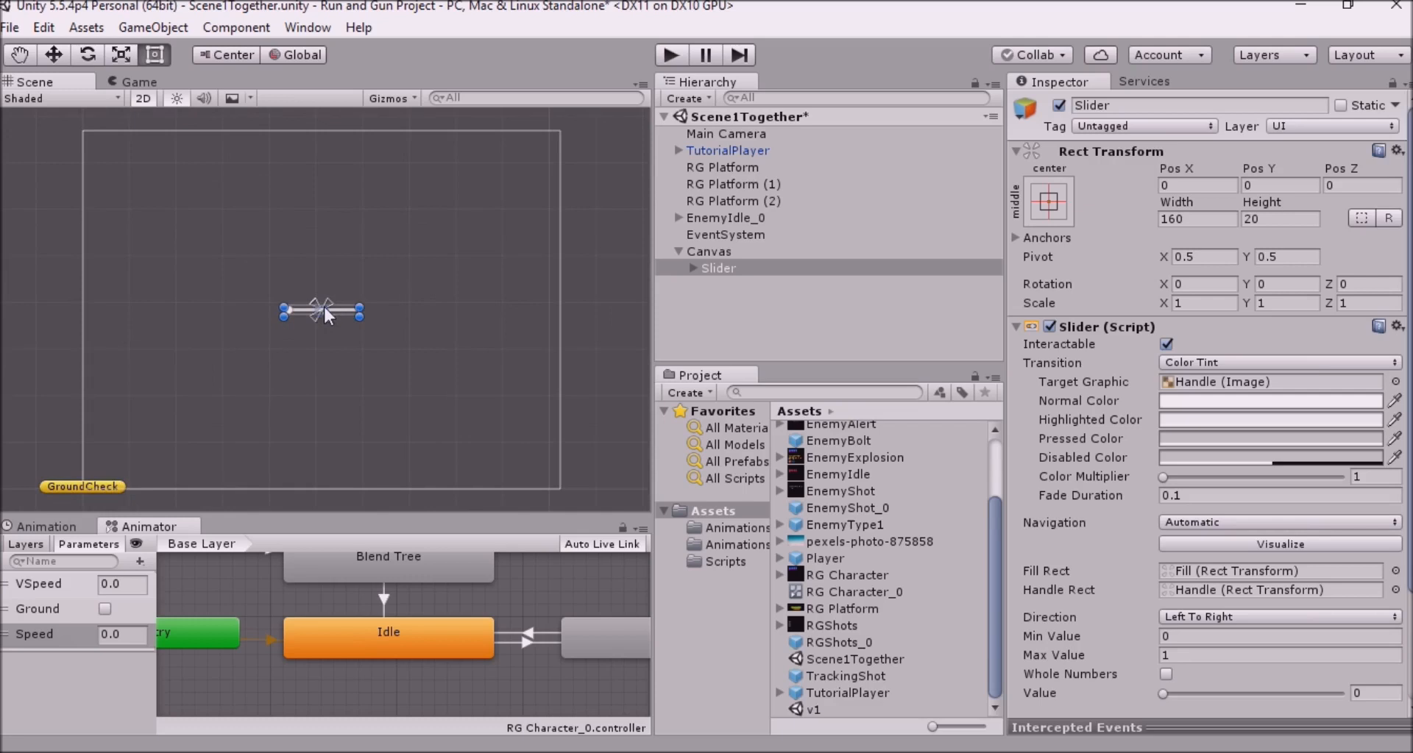
{"action": "left_click_drag", "start_coordinate": [324, 310], "coordinate": [298, 457]}
{"action": "left_click", "coordinate": [225, 435]}
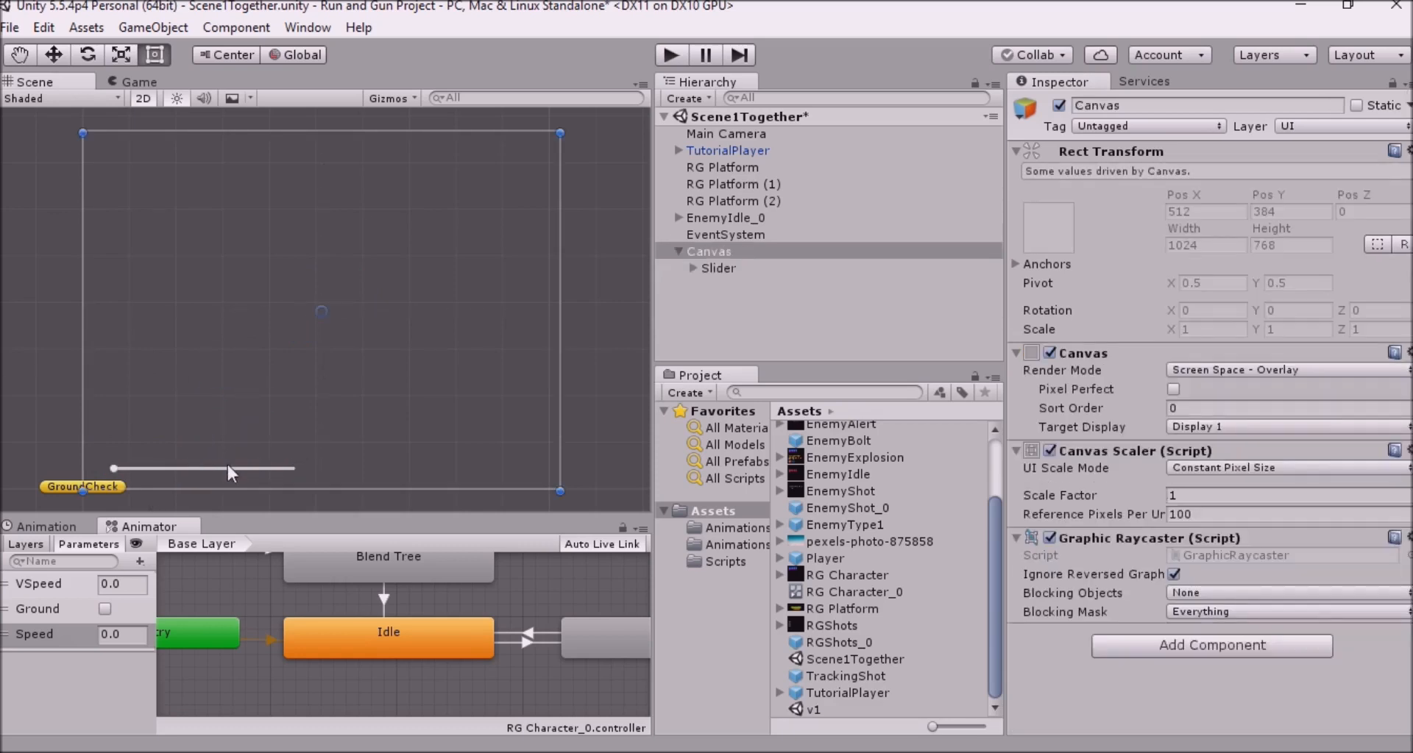
{"action": "left_click", "coordinate": [227, 469]}
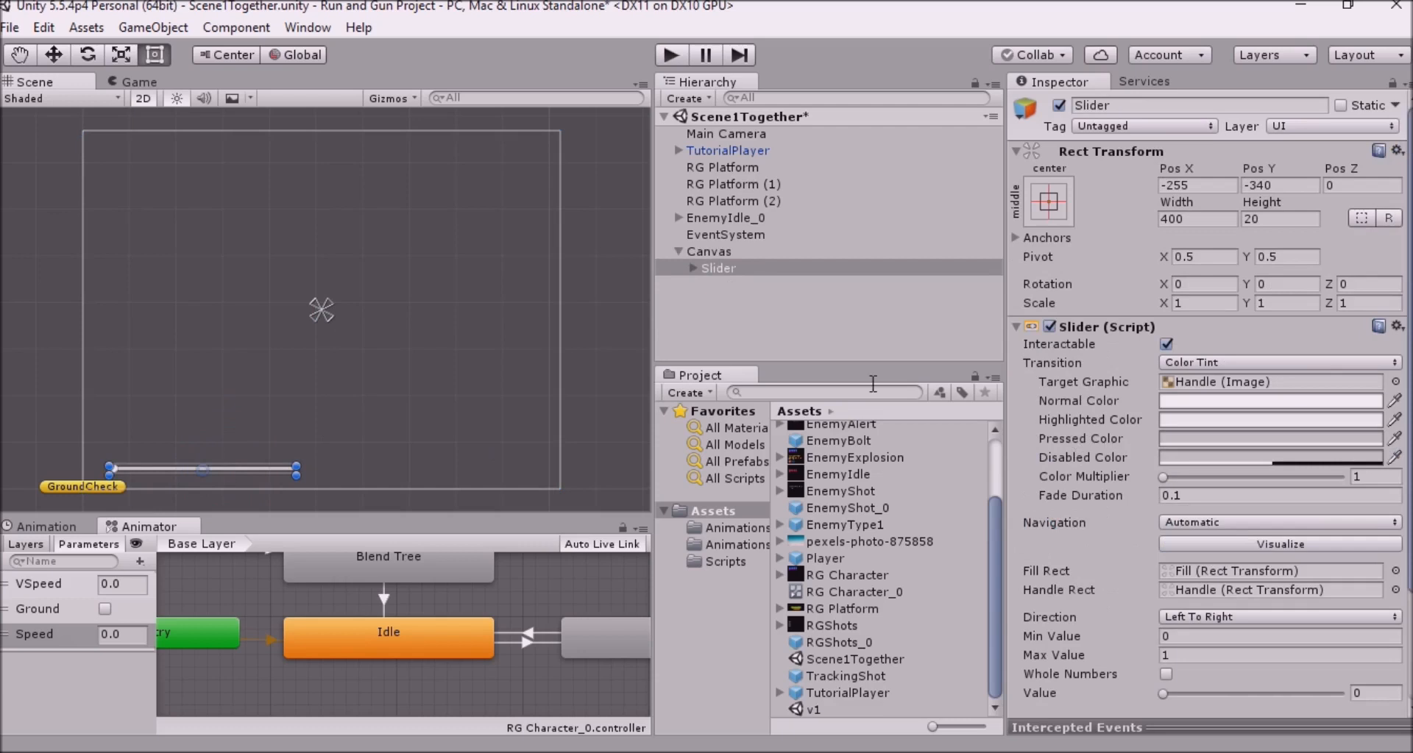
Delete the Handle Slide Area from the Slider's child objects
{"action": "left_click", "coordinate": [690, 272]}
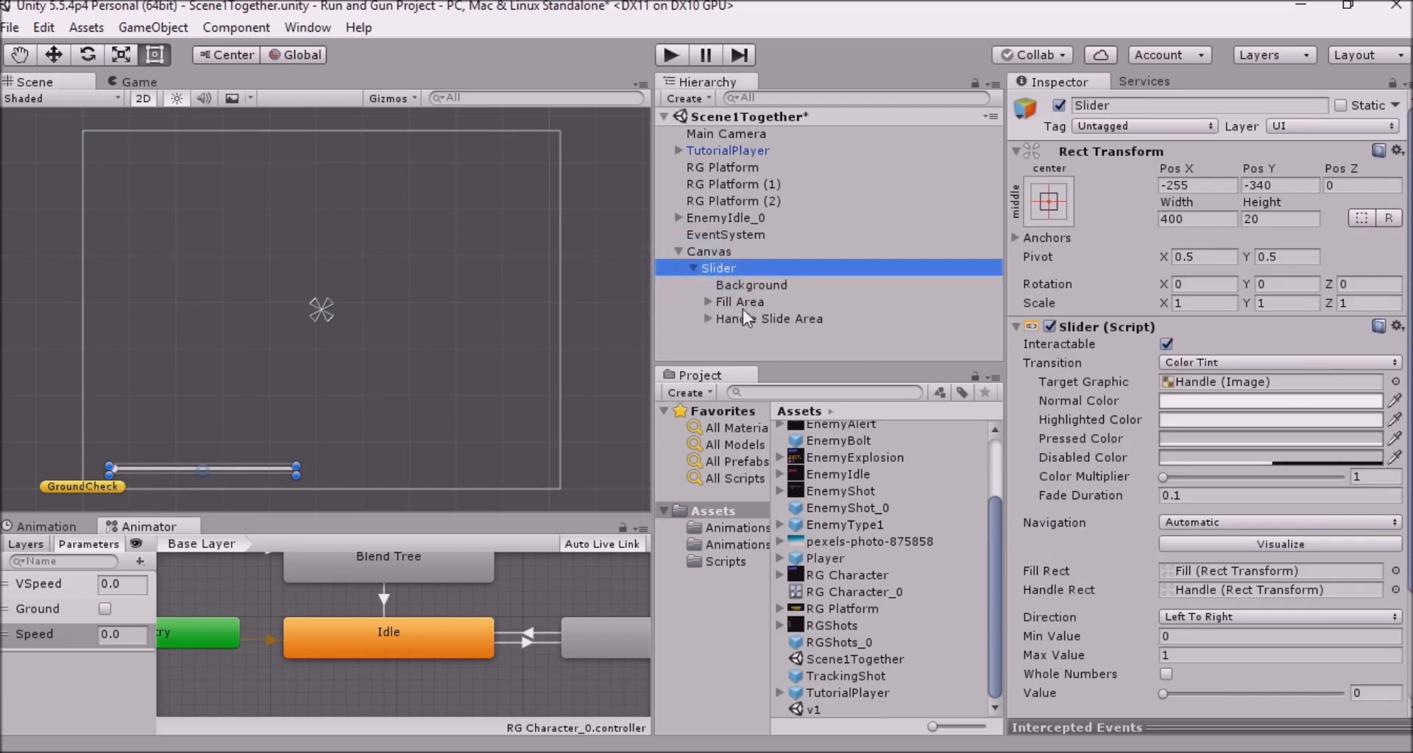
{"action": "left_click", "coordinate": [770, 318]}
{"action": "key", "text": "Delete"}
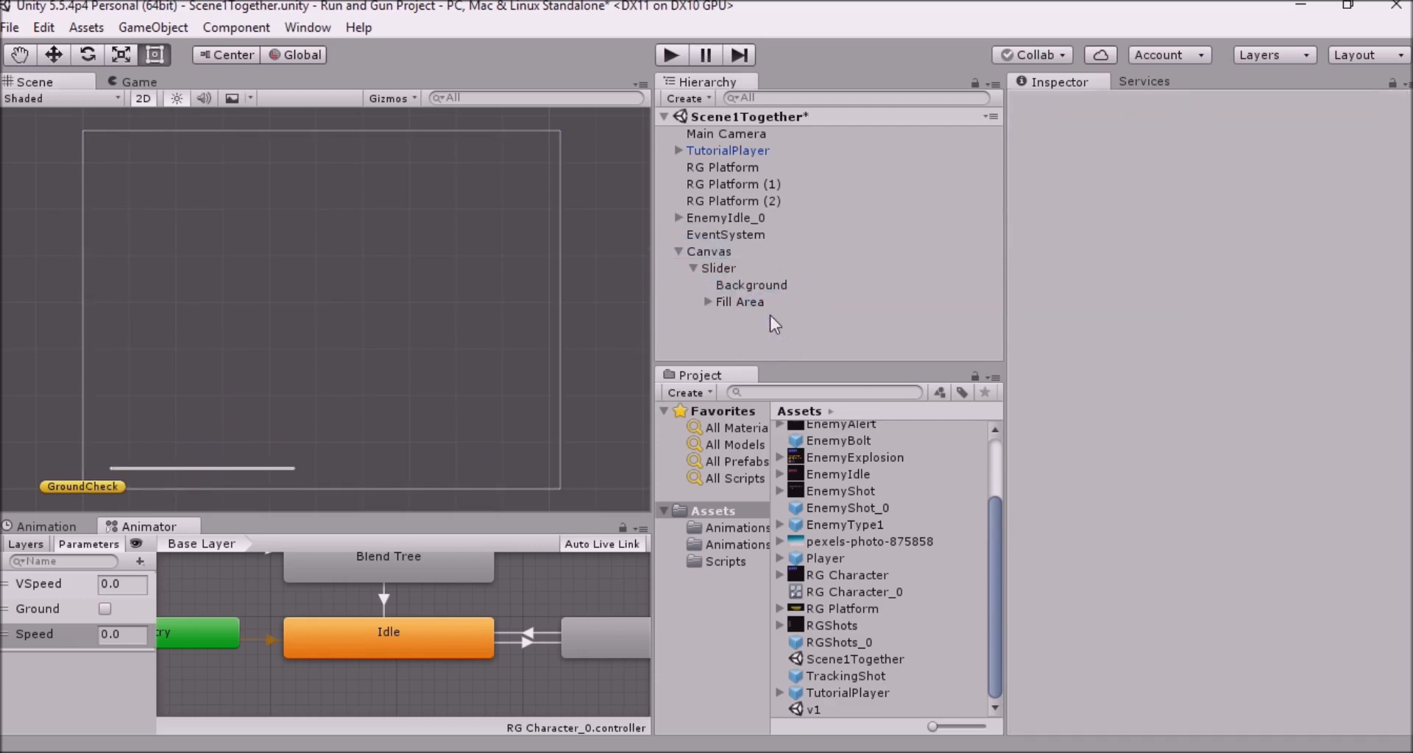
Set the Slider component's Transition to None
{"action": "left_click", "coordinate": [732, 301]}
{"action": "left_click", "coordinate": [717, 269]}
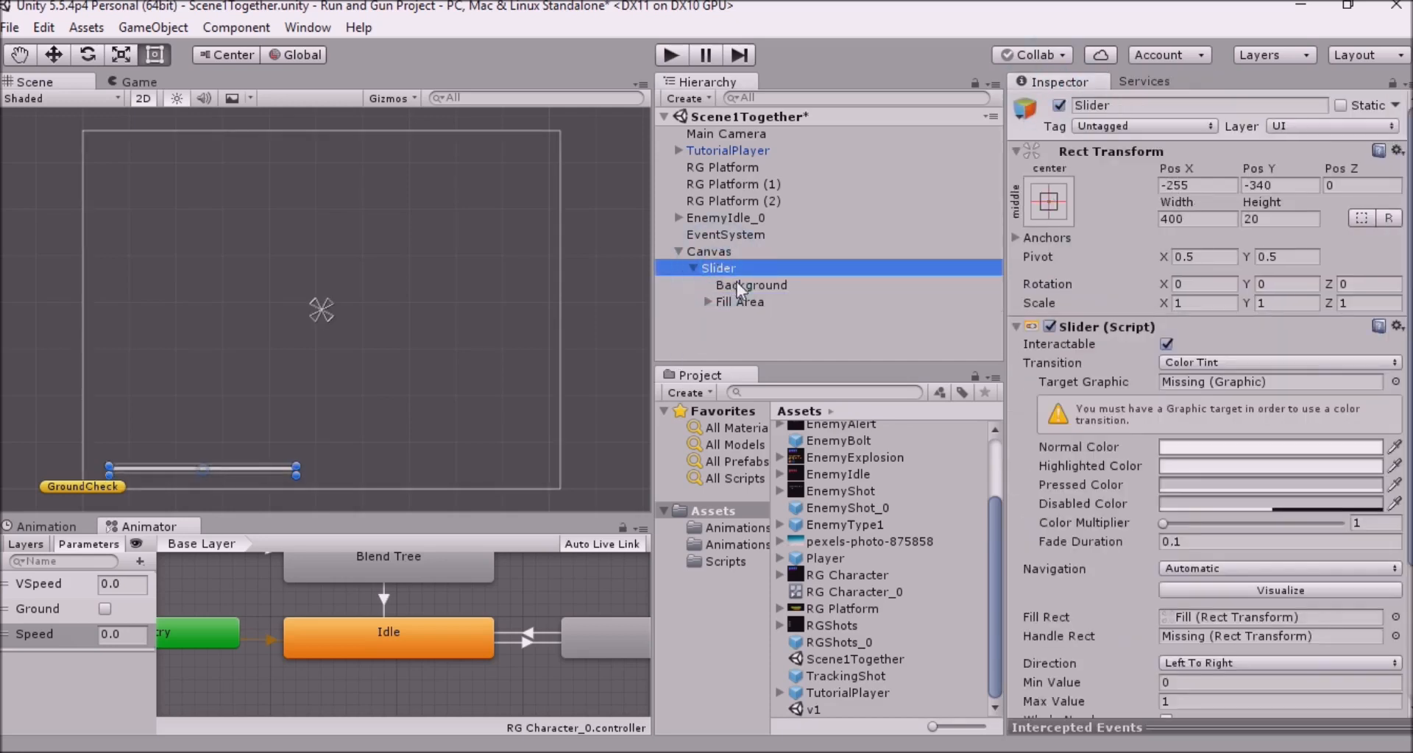
{"action": "left_click", "coordinate": [1307, 365]}
{"action": "left_click", "coordinate": [1247, 382]}
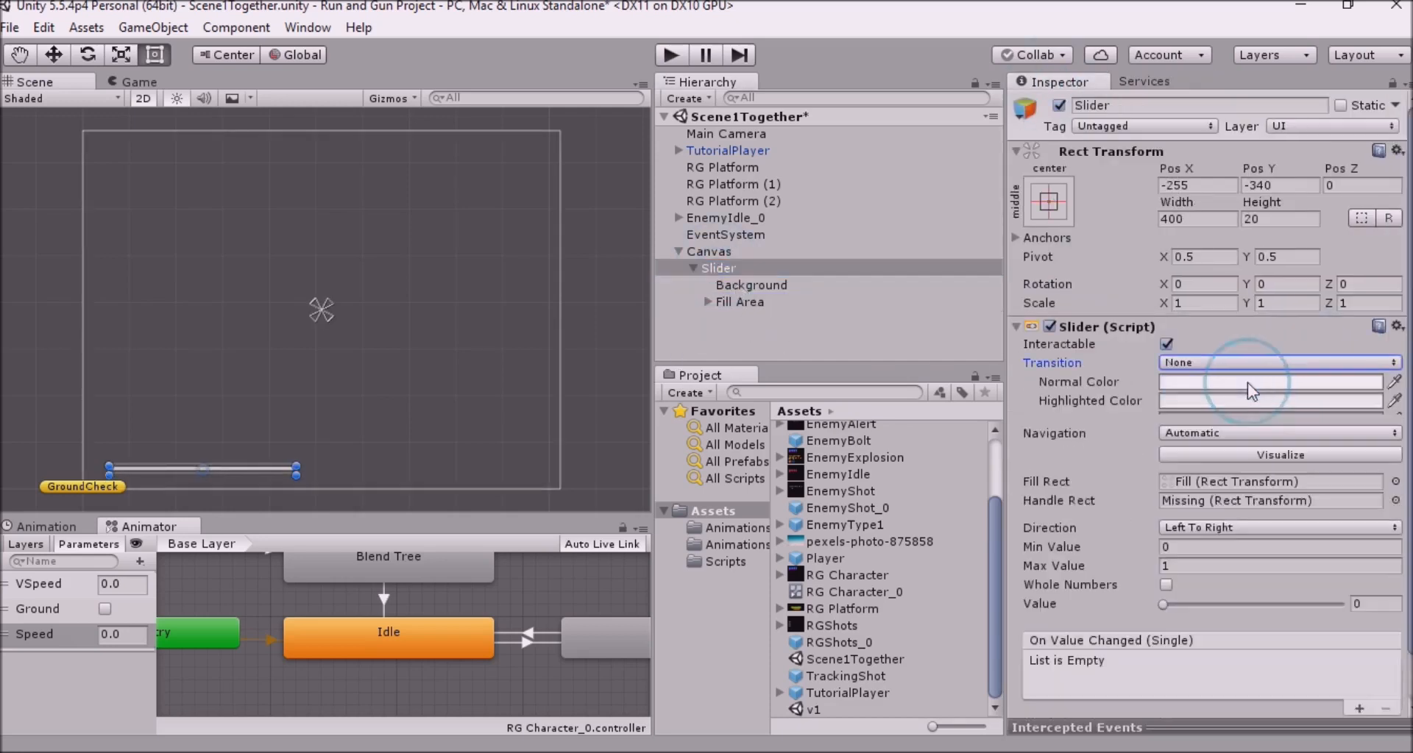
Add a UI Image as a child of the Slider
{"action": "right_click", "coordinate": [720, 268]}
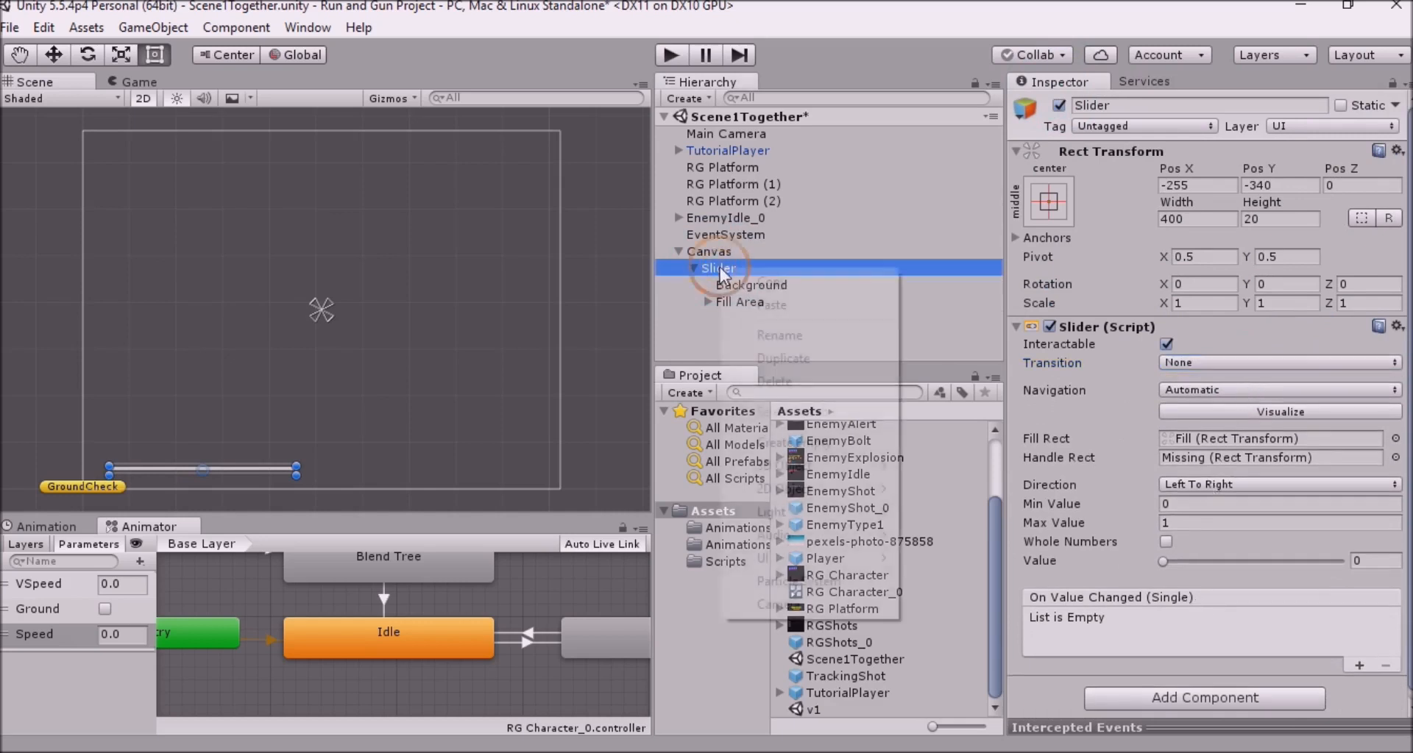
{"action": "mouse_move", "coordinate": [805, 554]}
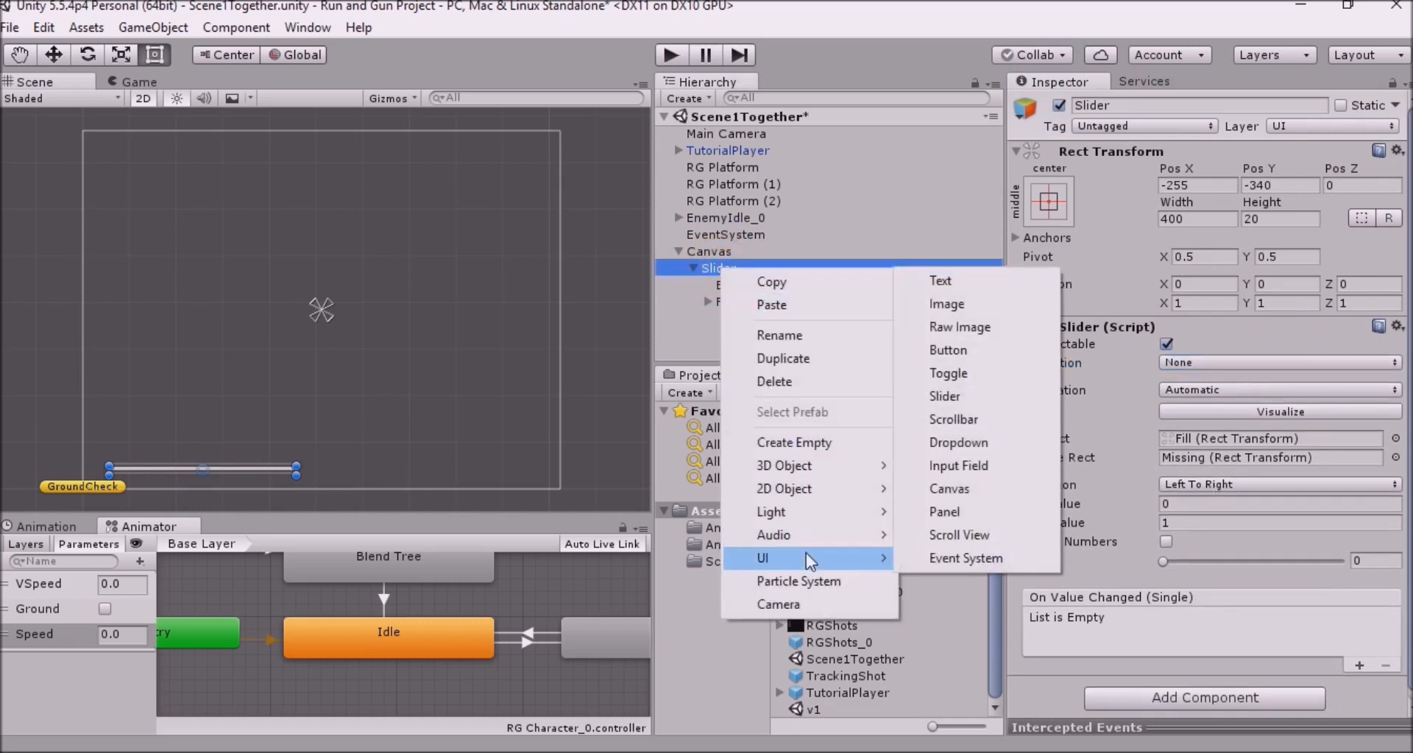
{"action": "left_click", "coordinate": [946, 303]}
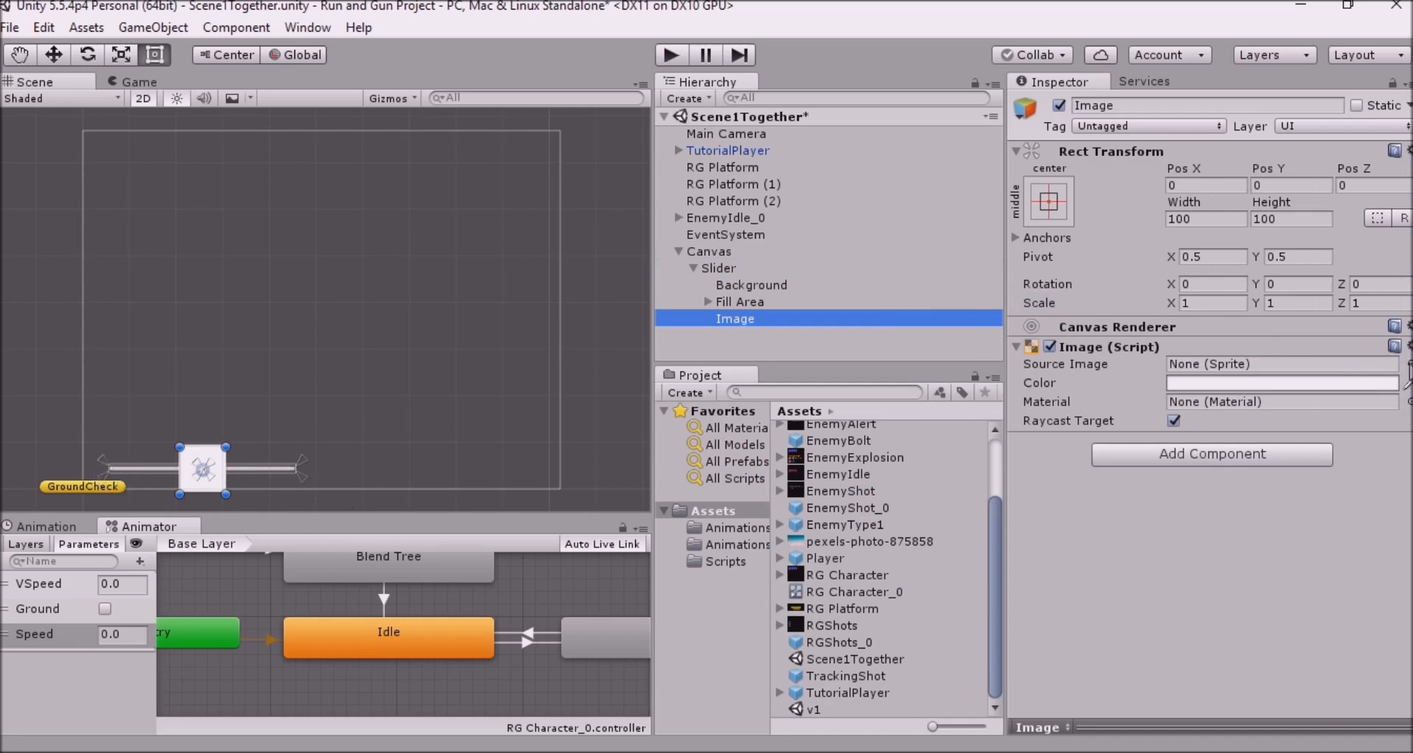
Assign the RG Character_0 sprite as the Image's source image
{"action": "left_click", "coordinate": [1407, 364]}
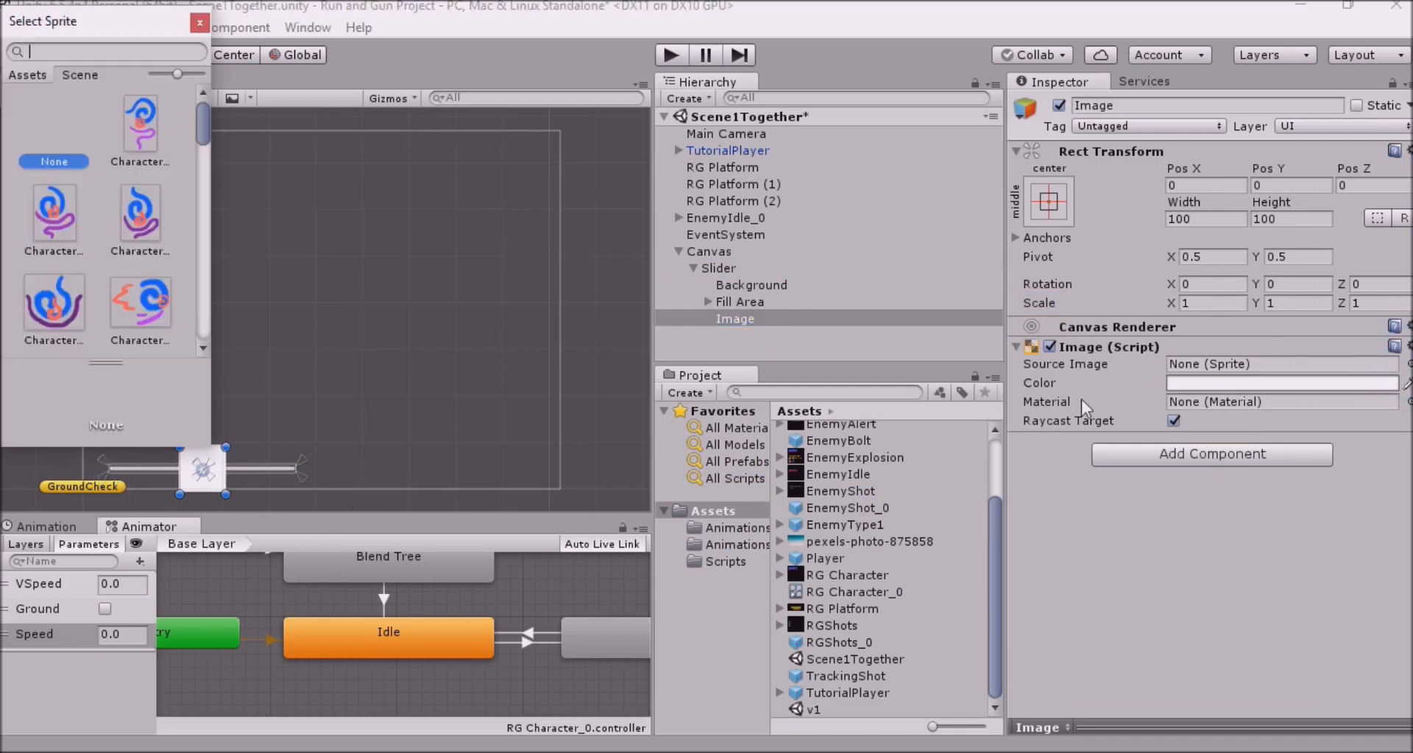
{"action": "scroll", "coordinate": [86, 220], "scroll_direction": "down", "scroll_amount": 10}
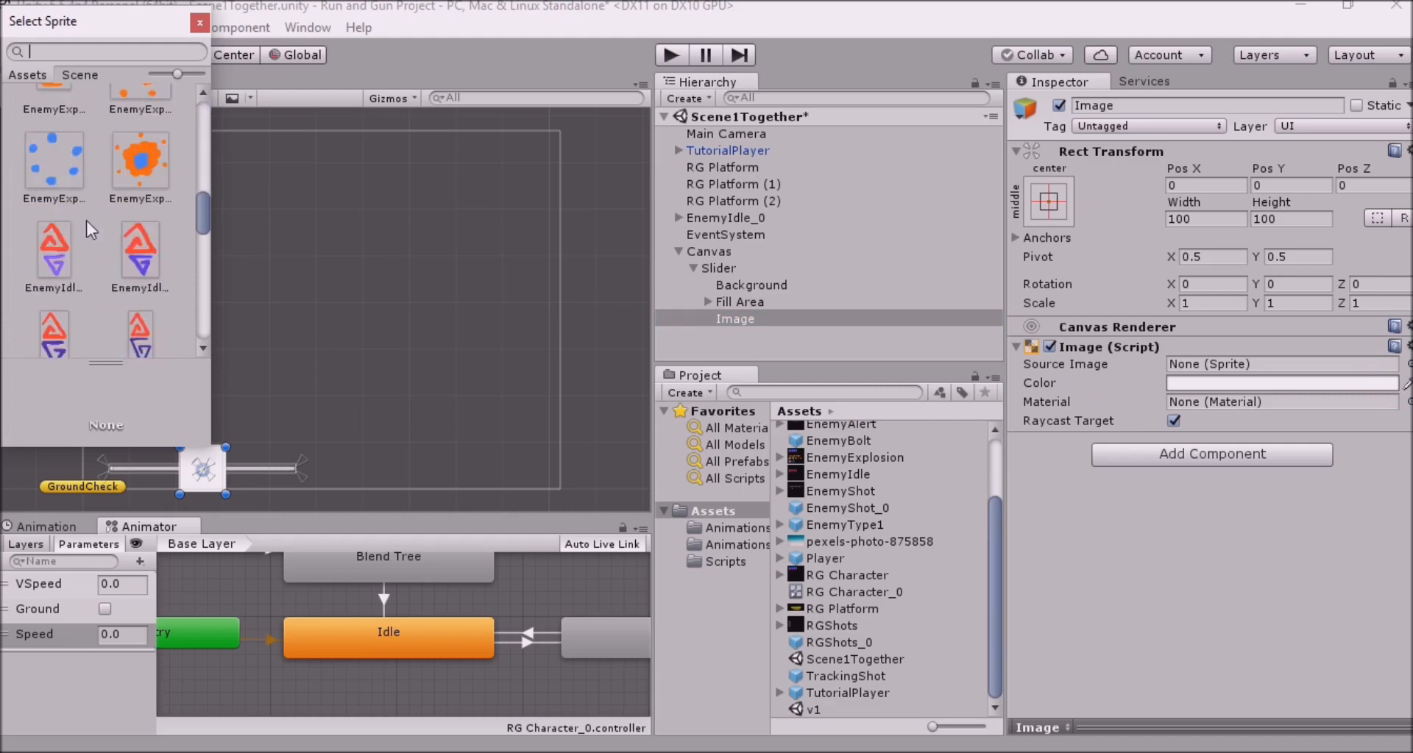
{"action": "scroll", "coordinate": [110, 220], "scroll_direction": "down", "scroll_amount": 3}
{"action": "scroll", "coordinate": [125, 221], "scroll_direction": "up", "scroll_amount": 1}
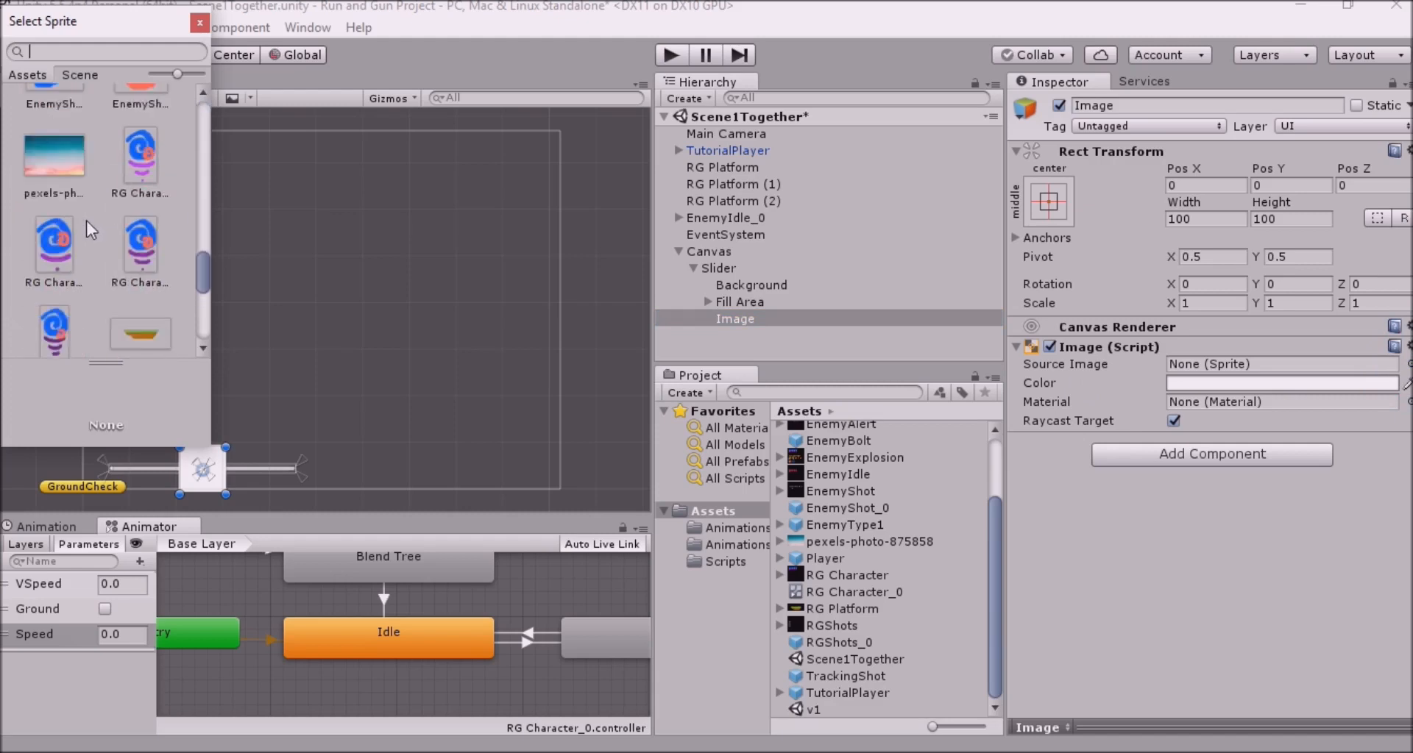
{"action": "left_click", "coordinate": [142, 211]}
{"action": "left_click", "coordinate": [142, 211]}
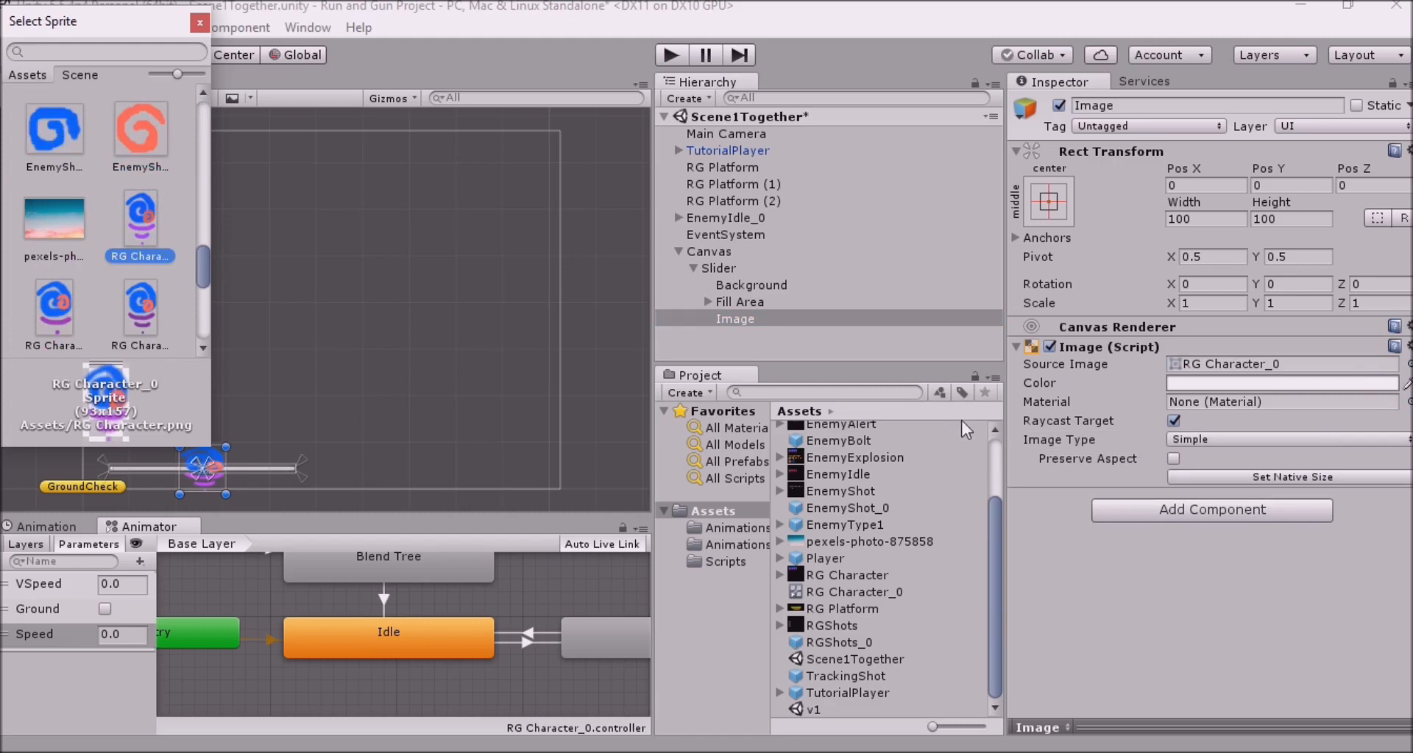
{"action": "left_click", "coordinate": [198, 24]}
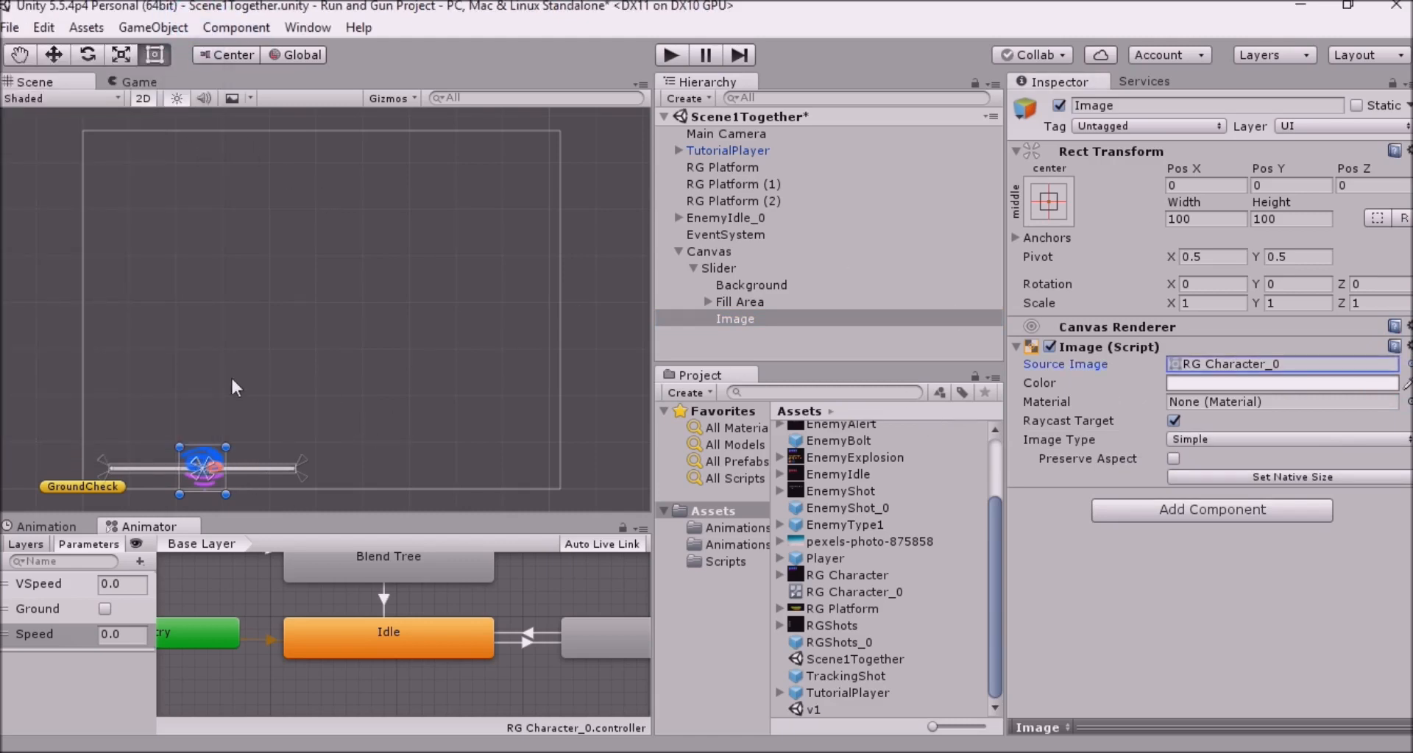
Shrink the character Image to about 53 by 81 and move it above the left part of the Slider
{"action": "scroll", "coordinate": [232, 378], "scroll_direction": "down", "scroll_amount": 6}
{"action": "scroll", "coordinate": [231, 378], "scroll_direction": "up", "scroll_amount": 5}
{"action": "middle_click_drag", "start_coordinate": [232, 378], "coordinate": [292, 309]}
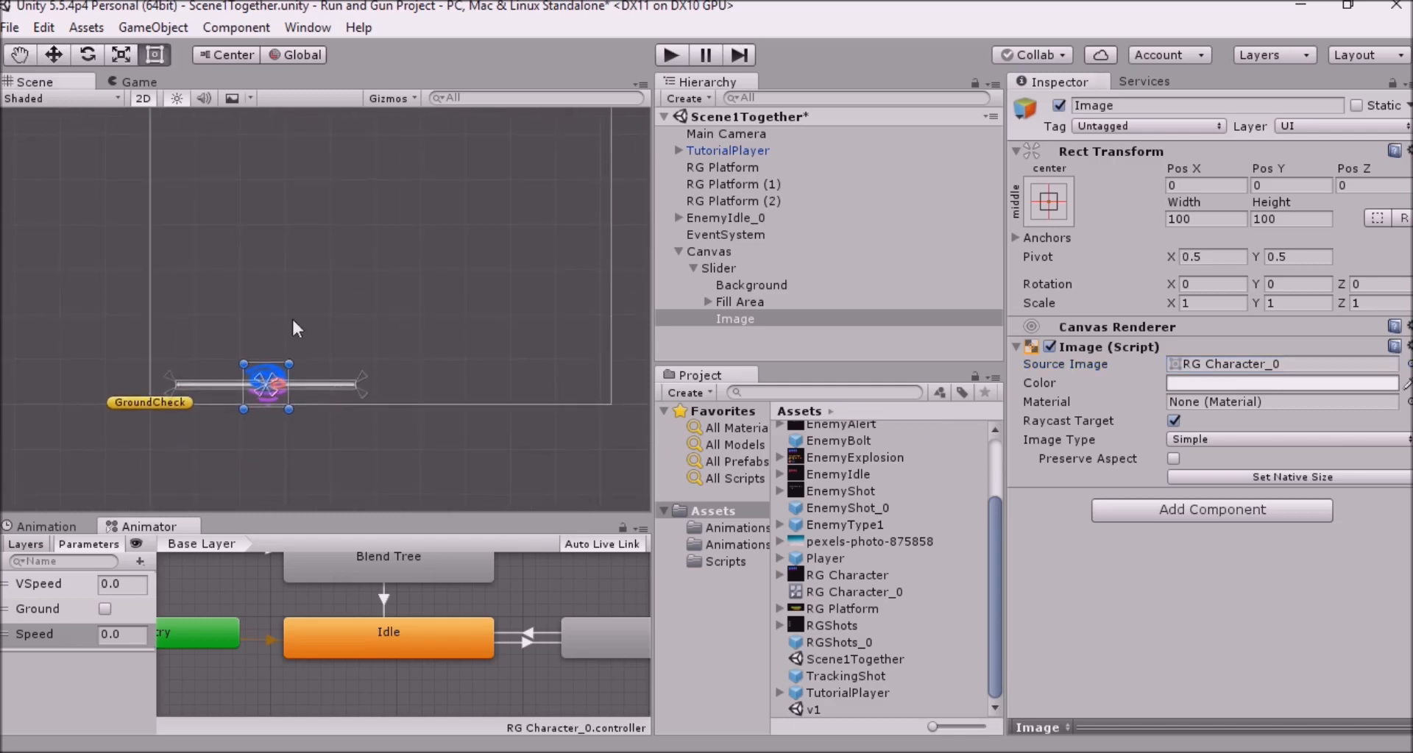
{"action": "left_click_drag", "start_coordinate": [265, 385], "coordinate": [214, 334]}
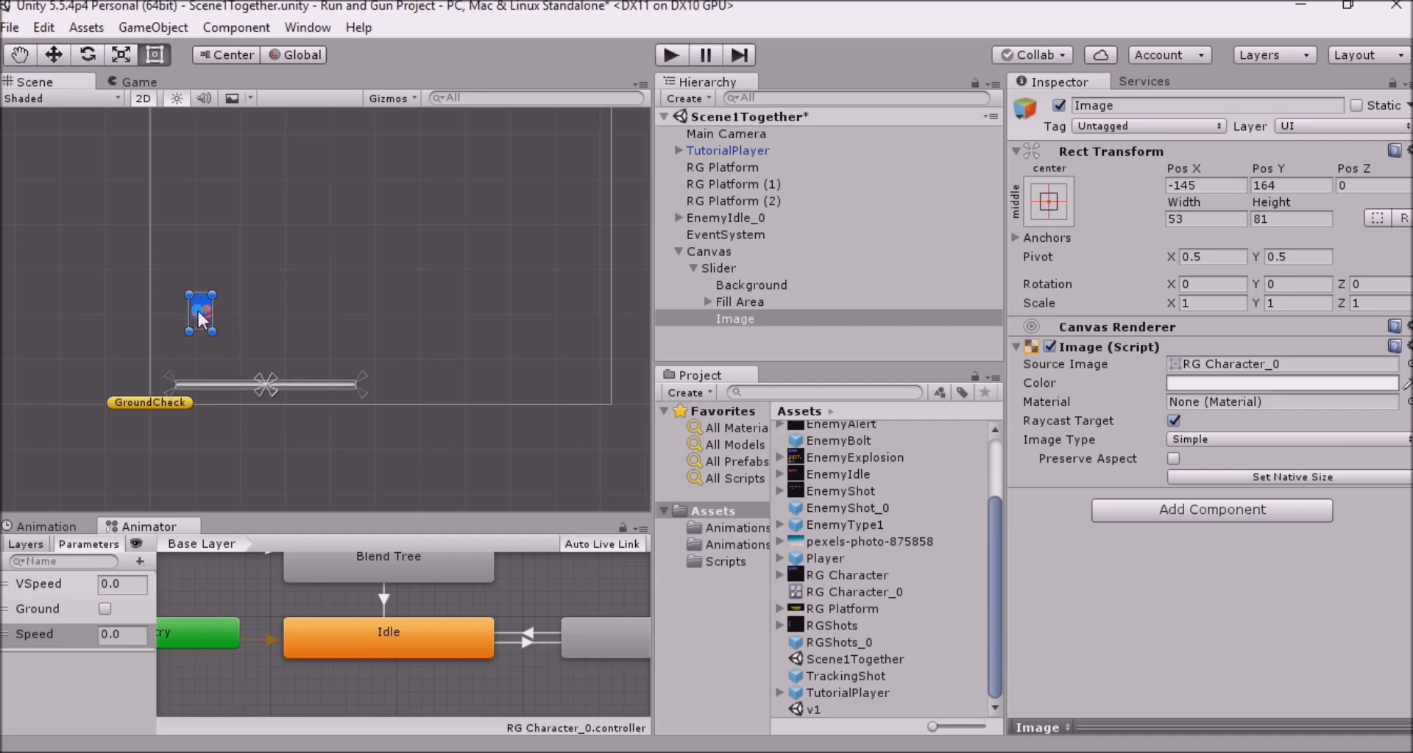
Shift the Slider right to about X -200 and place the character Image beside its left end at about X -264, Y 0
{"action": "left_click", "coordinate": [709, 251]}
{"action": "left_click", "coordinate": [717, 268]}
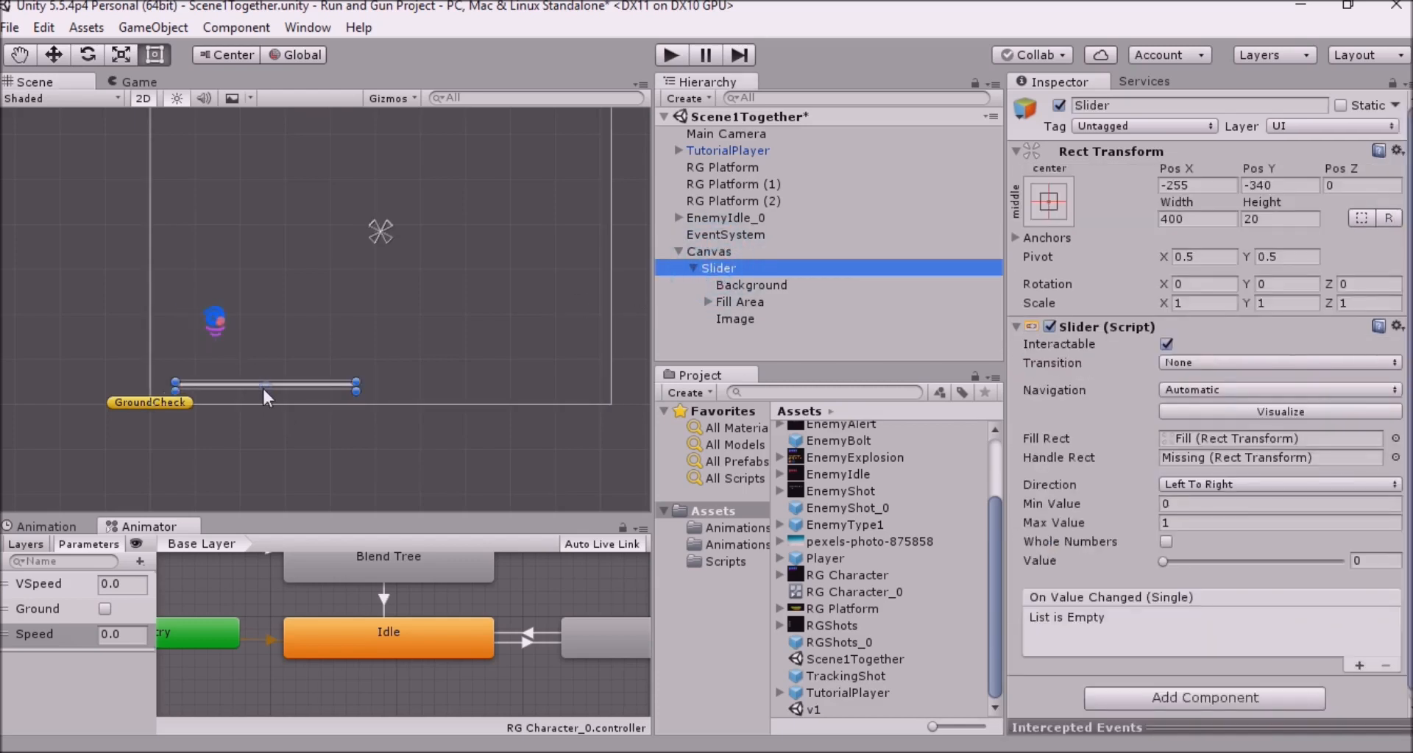
{"action": "left_click_drag", "start_coordinate": [262, 387], "coordinate": [290, 387]}
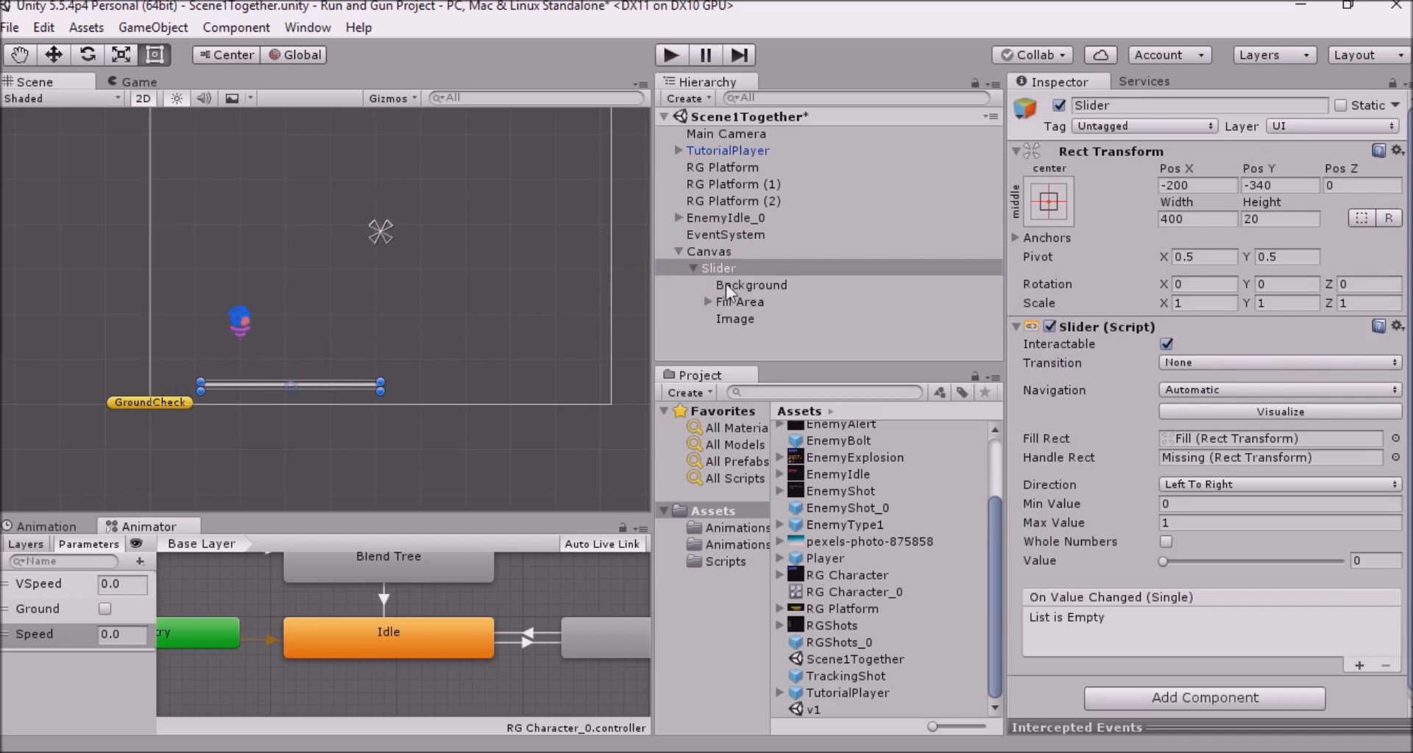
{"action": "left_click", "coordinate": [735, 318]}
{"action": "left_click_drag", "start_coordinate": [233, 320], "coordinate": [160, 388]}
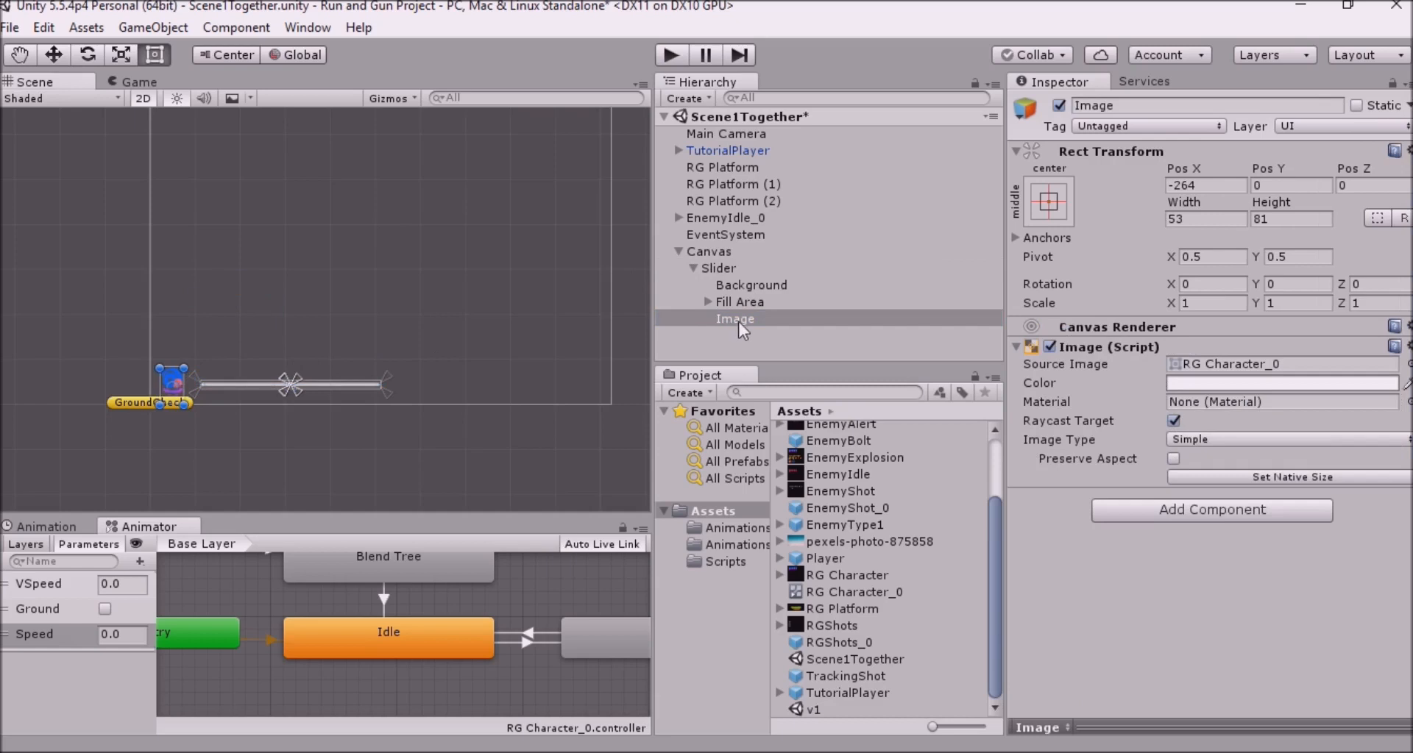
Shift the Slider left to about X -231 and bring the character Image closer to its left end, at about X -238
{"action": "left_click", "coordinate": [718, 269]}
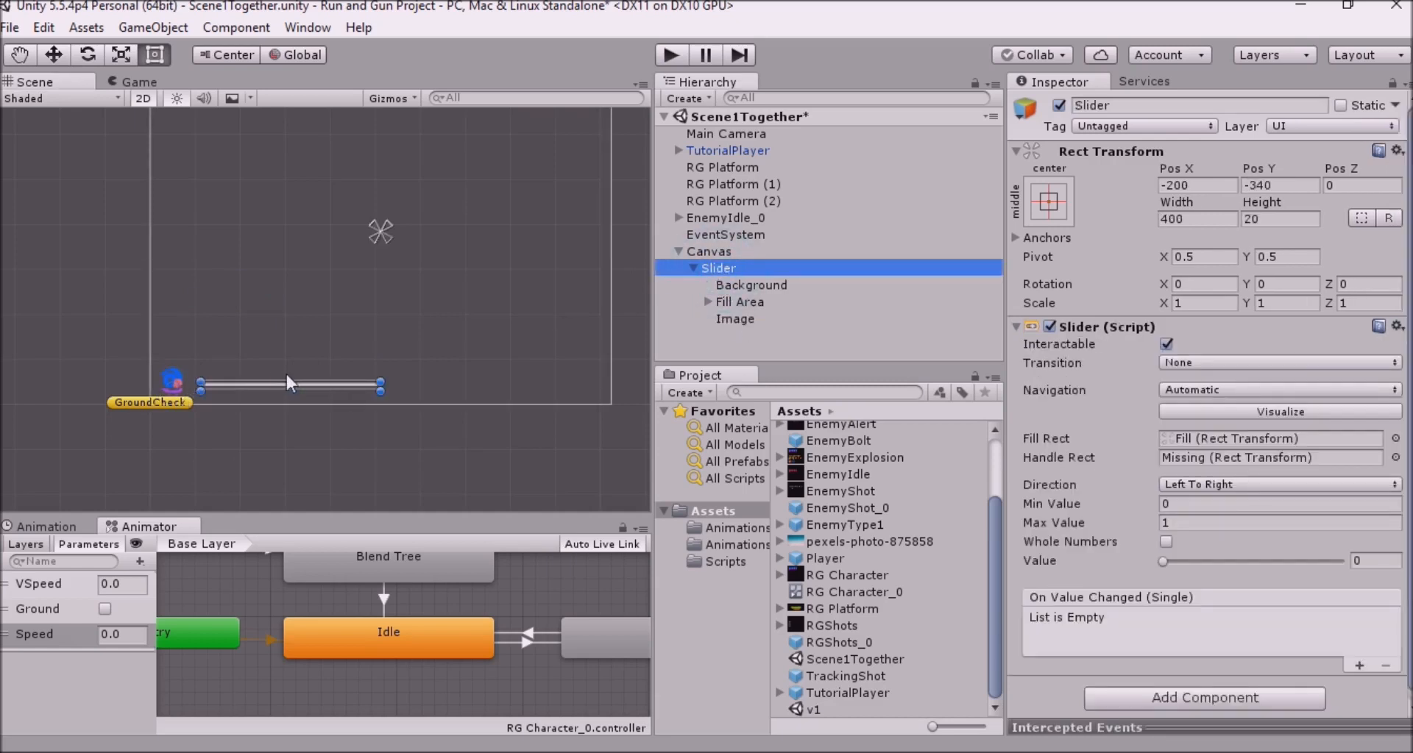
{"action": "left_click_drag", "start_coordinate": [291, 388], "coordinate": [274, 389]}
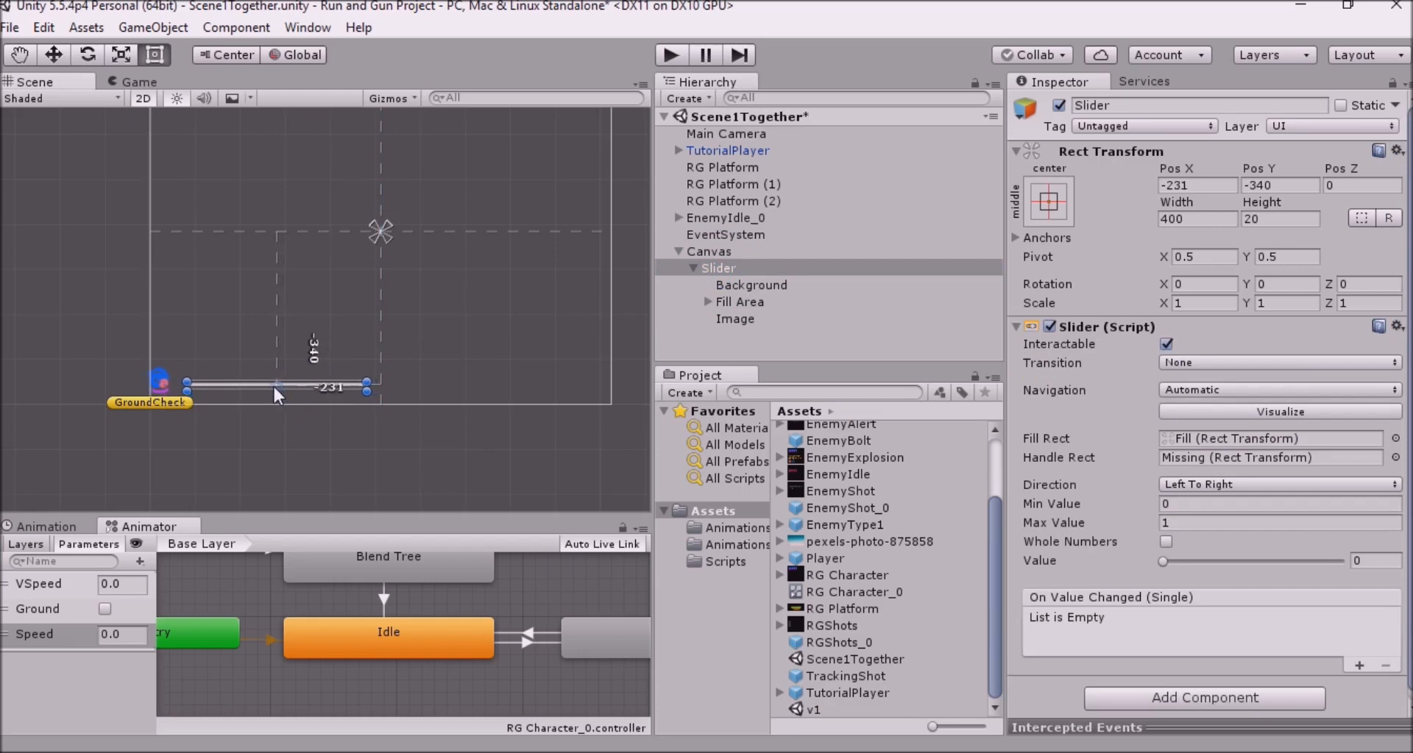
{"action": "left_click", "coordinate": [721, 320]}
{"action": "left_click_drag", "start_coordinate": [158, 390], "coordinate": [177, 394]}
Check the health bar layout in the Game view and raise the Slider to about Y -328 in the Scene view
{"action": "key", "text": "ctrl+p"}
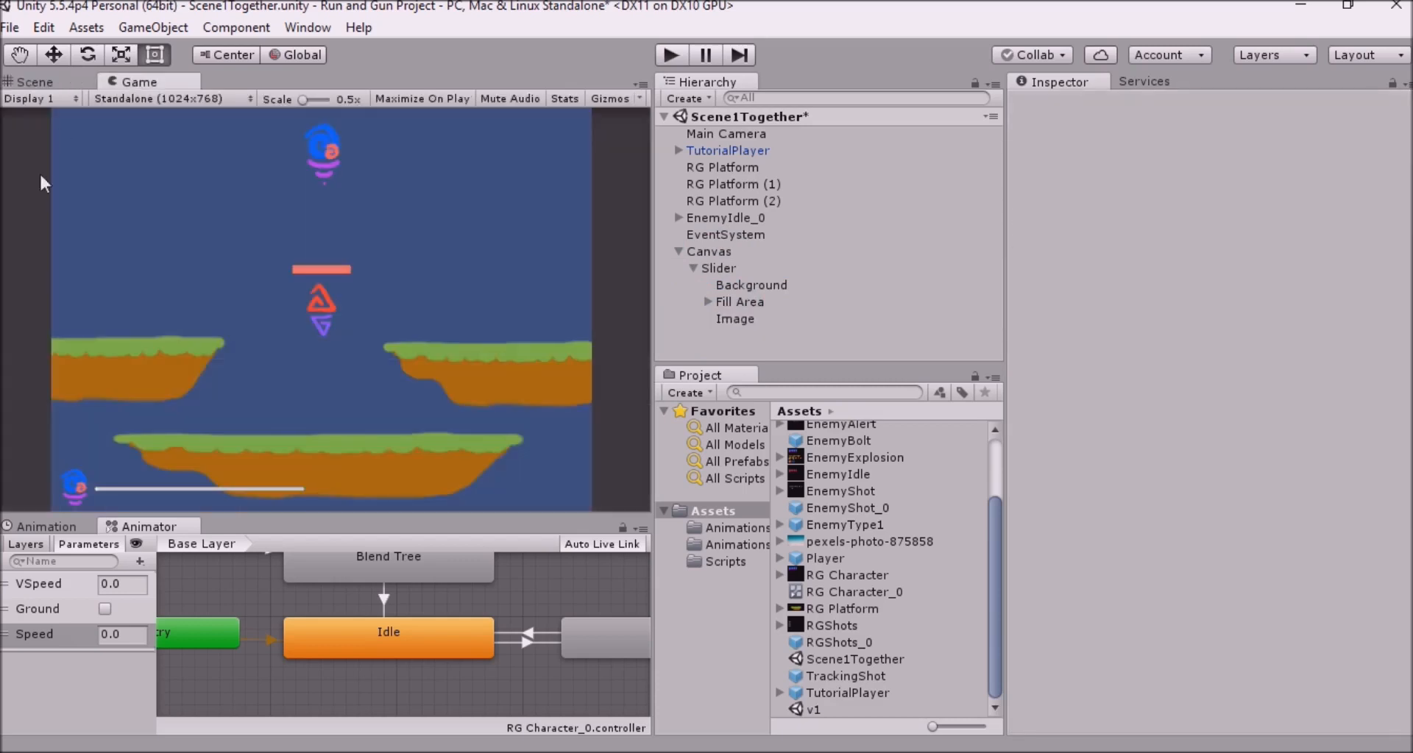
{"action": "left_click", "coordinate": [29, 73]}
{"action": "left_click", "coordinate": [275, 379]}
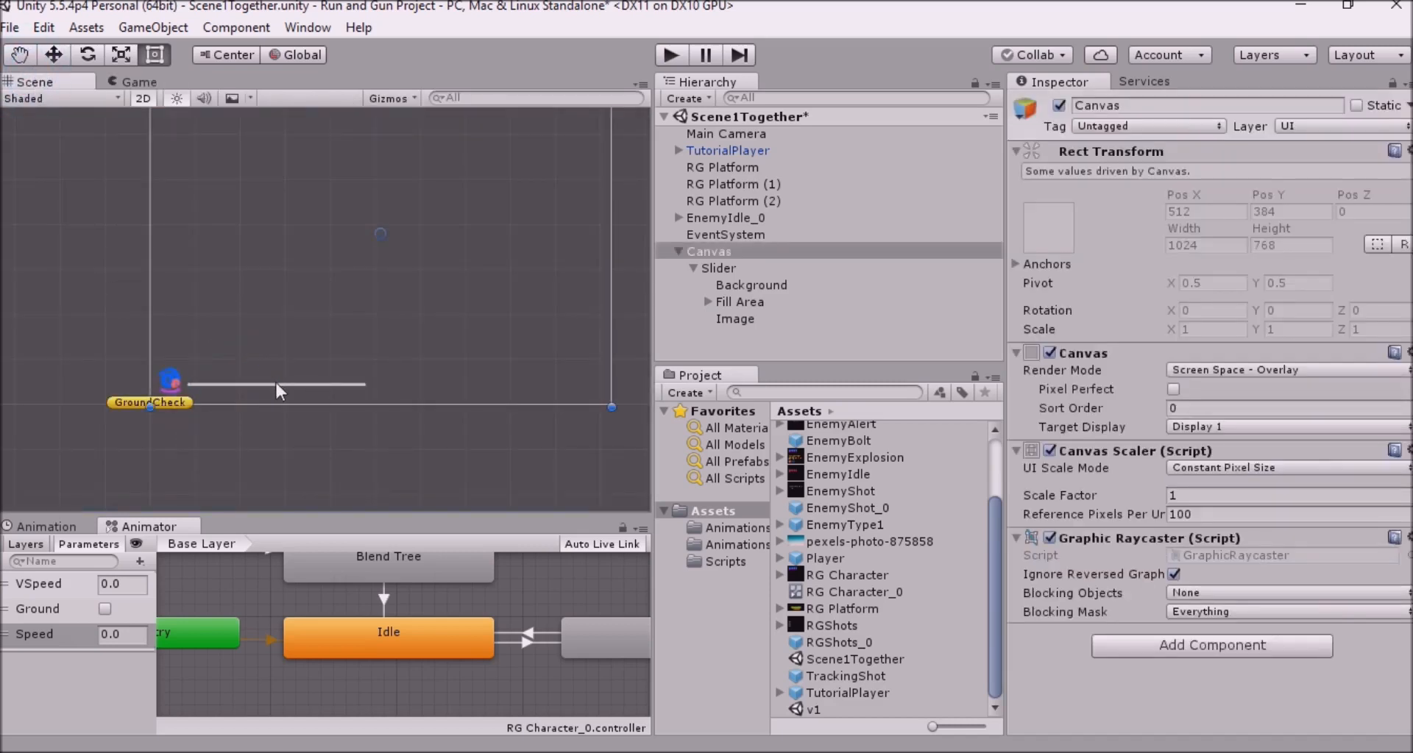
{"action": "left_click", "coordinate": [275, 380]}
{"action": "left_click_drag", "start_coordinate": [276, 384], "coordinate": [275, 377]}
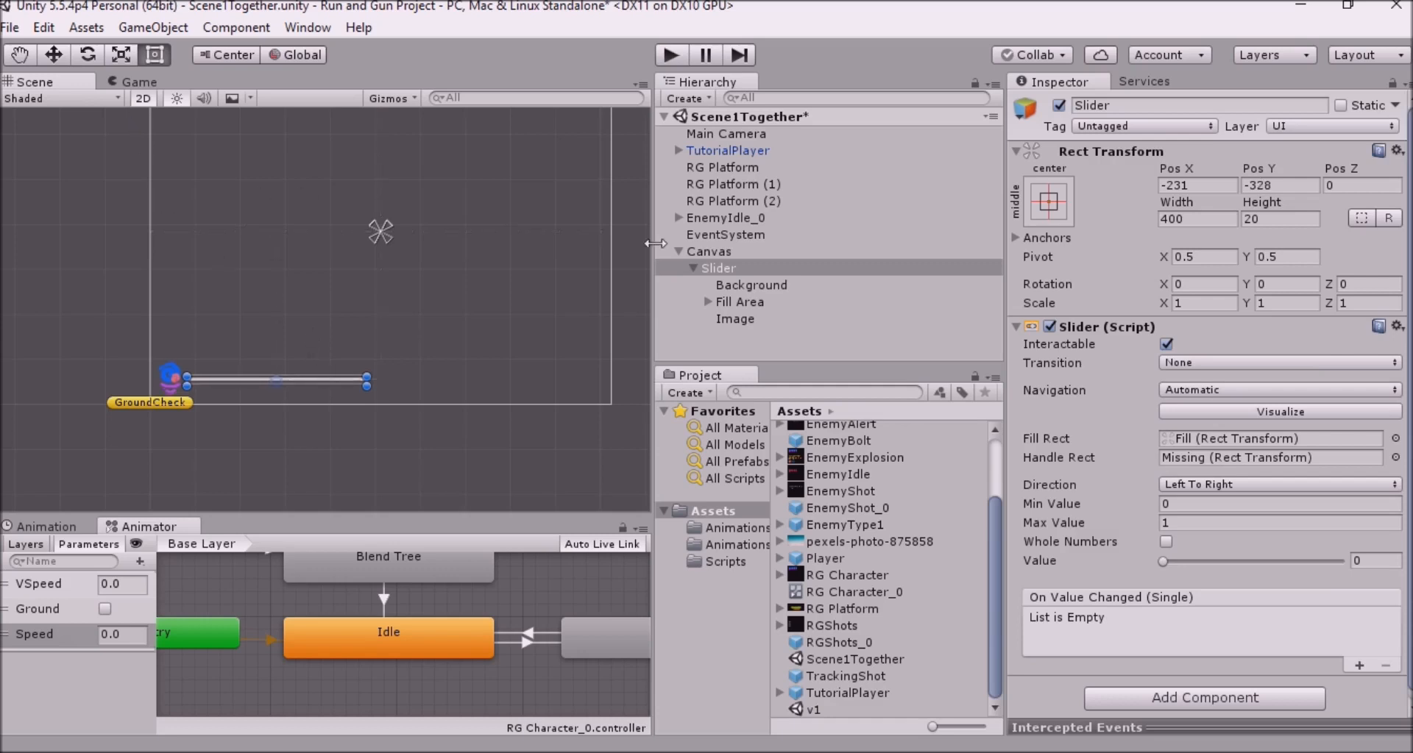
Narrow the character Image to a width of about 50 at X -239 and check the health bar in the Game view
{"action": "left_click", "coordinate": [731, 316]}
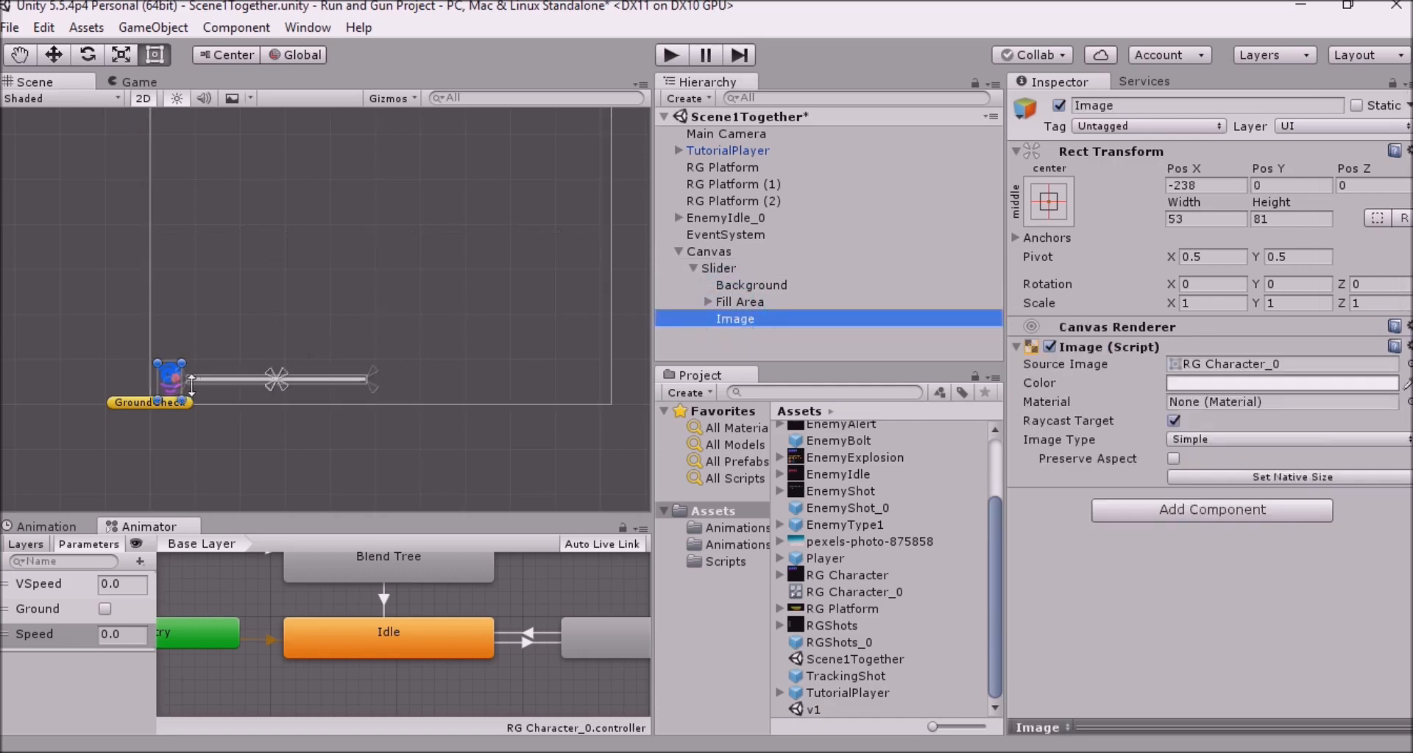
{"action": "left_click_drag", "start_coordinate": [182, 380], "coordinate": [182, 380]}
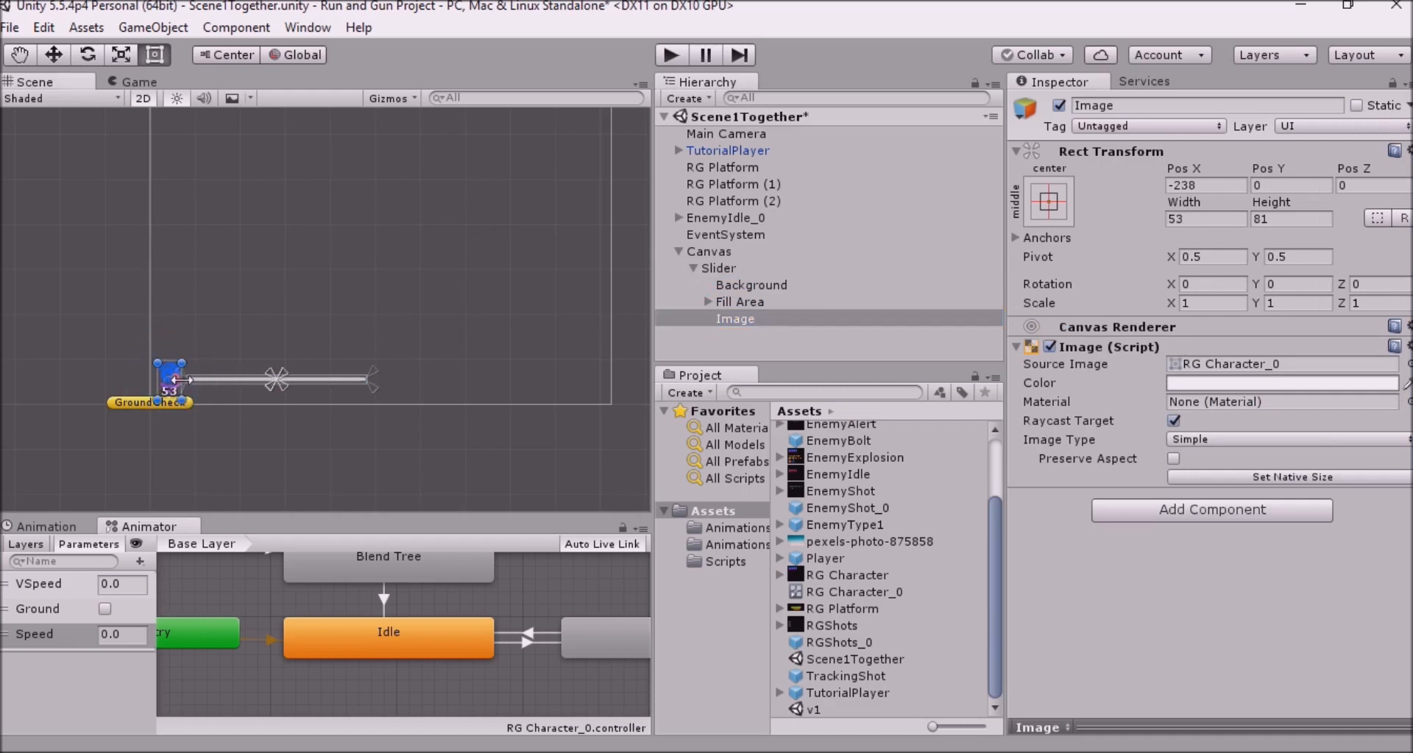
{"action": "left_click", "coordinate": [131, 81]}
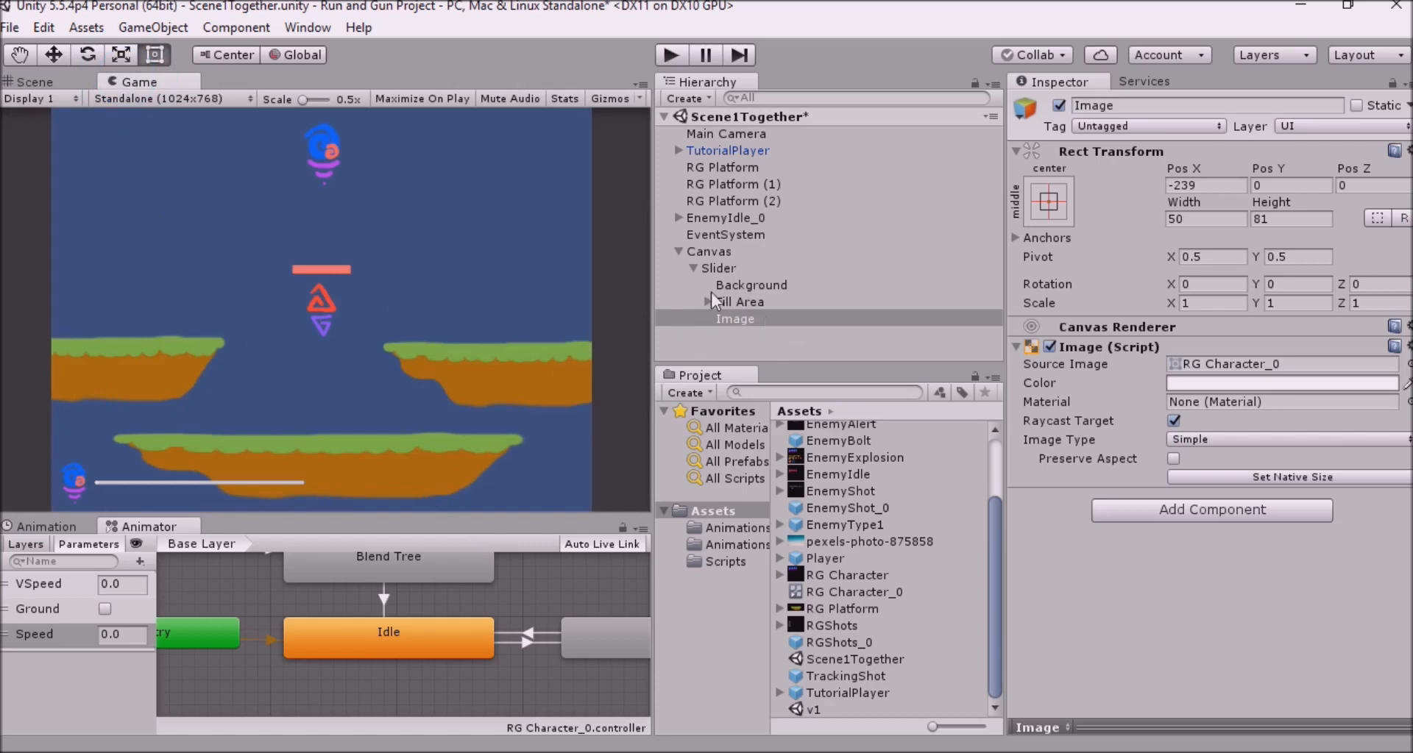
{"action": "left_click", "coordinate": [677, 252]}
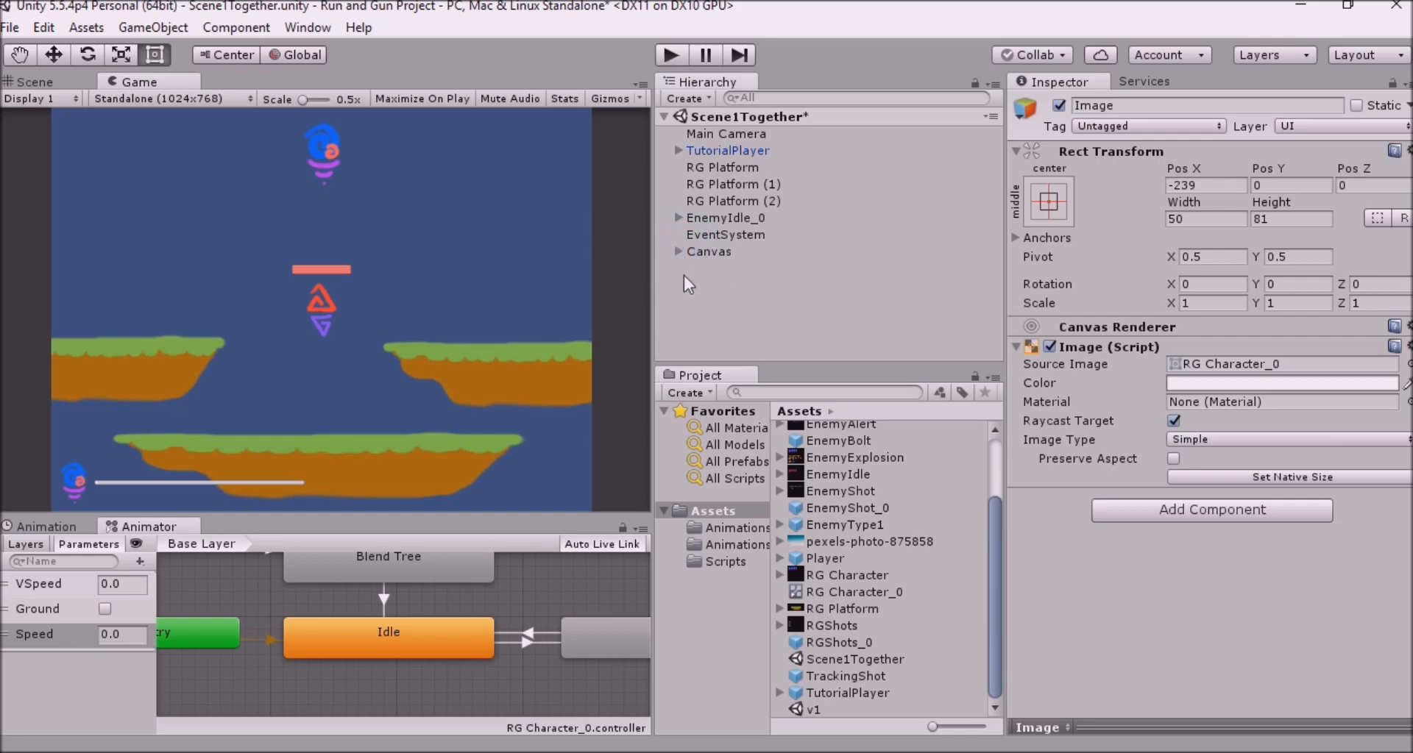
Review the components attached to TutorialPlayer and open the project's Scripts folder
{"action": "left_click", "coordinate": [739, 151]}
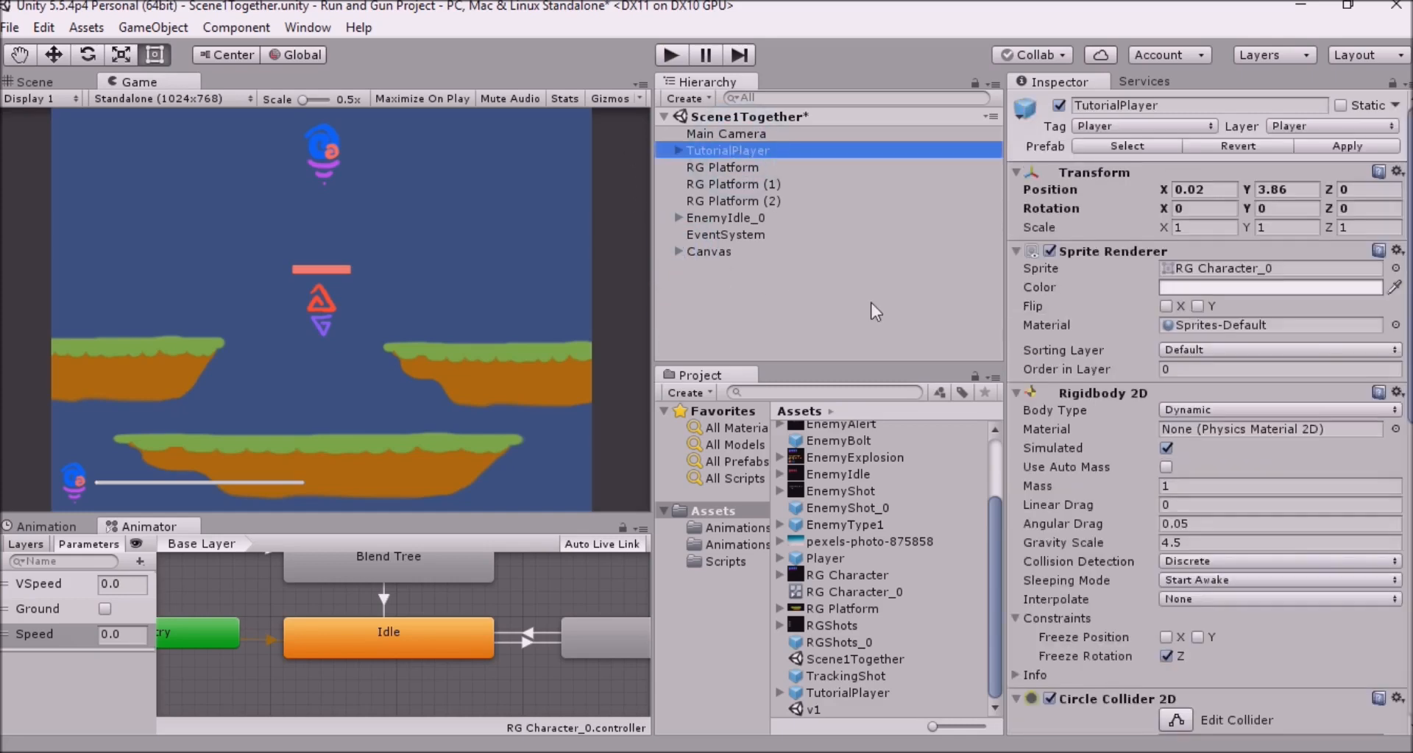
{"action": "scroll", "coordinate": [1155, 324], "scroll_direction": "down", "scroll_amount": 10}
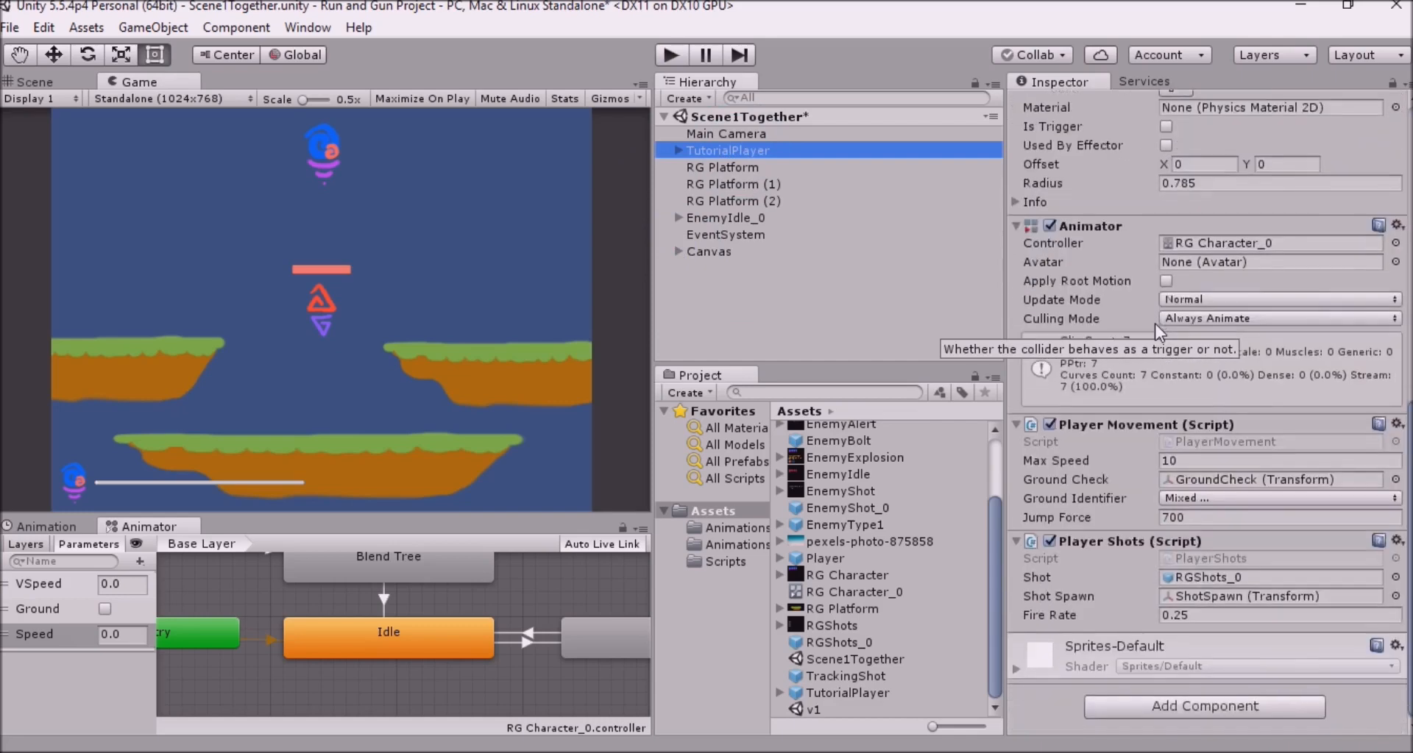
{"action": "left_click", "coordinate": [704, 548]}
{"action": "left_click", "coordinate": [725, 561]}
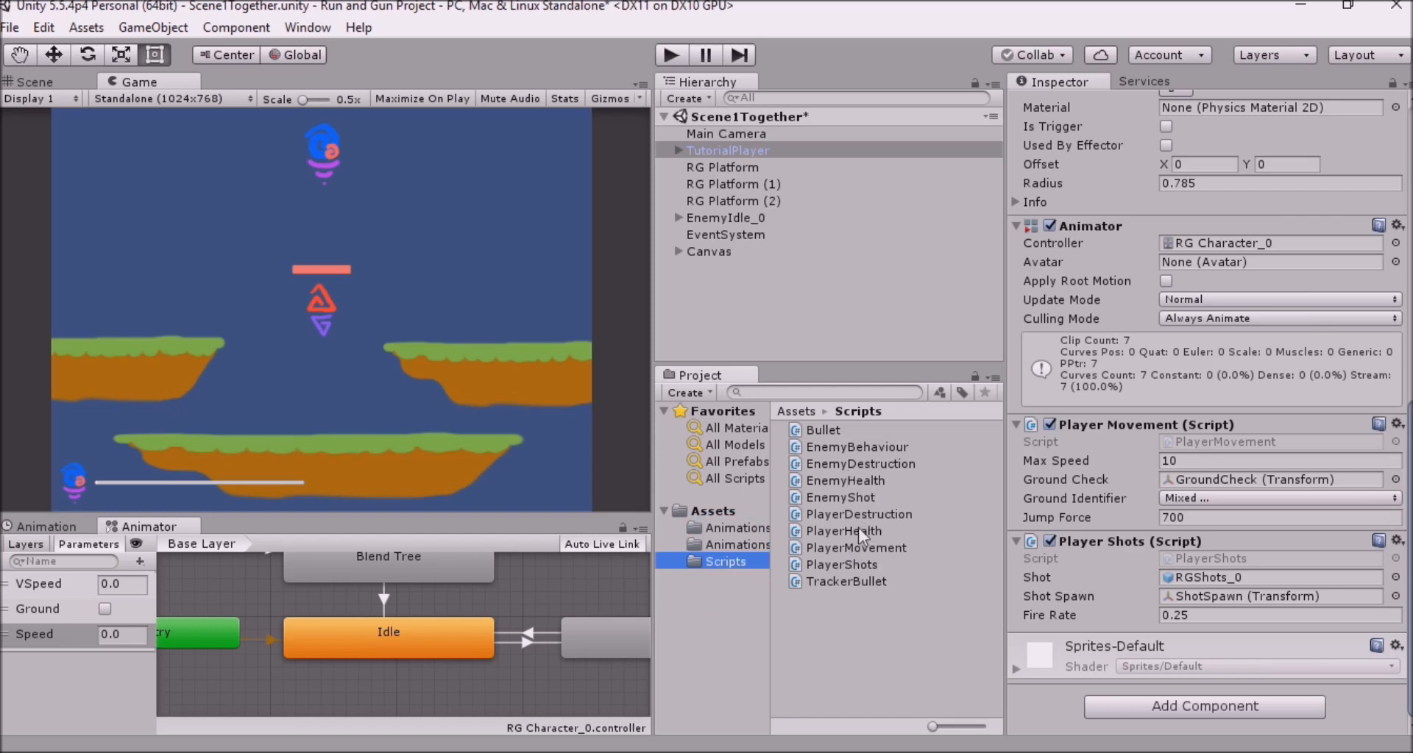
Read the EnemyHealth script and compare its code with the PlayerHealth script
{"action": "left_click", "coordinate": [857, 482]}
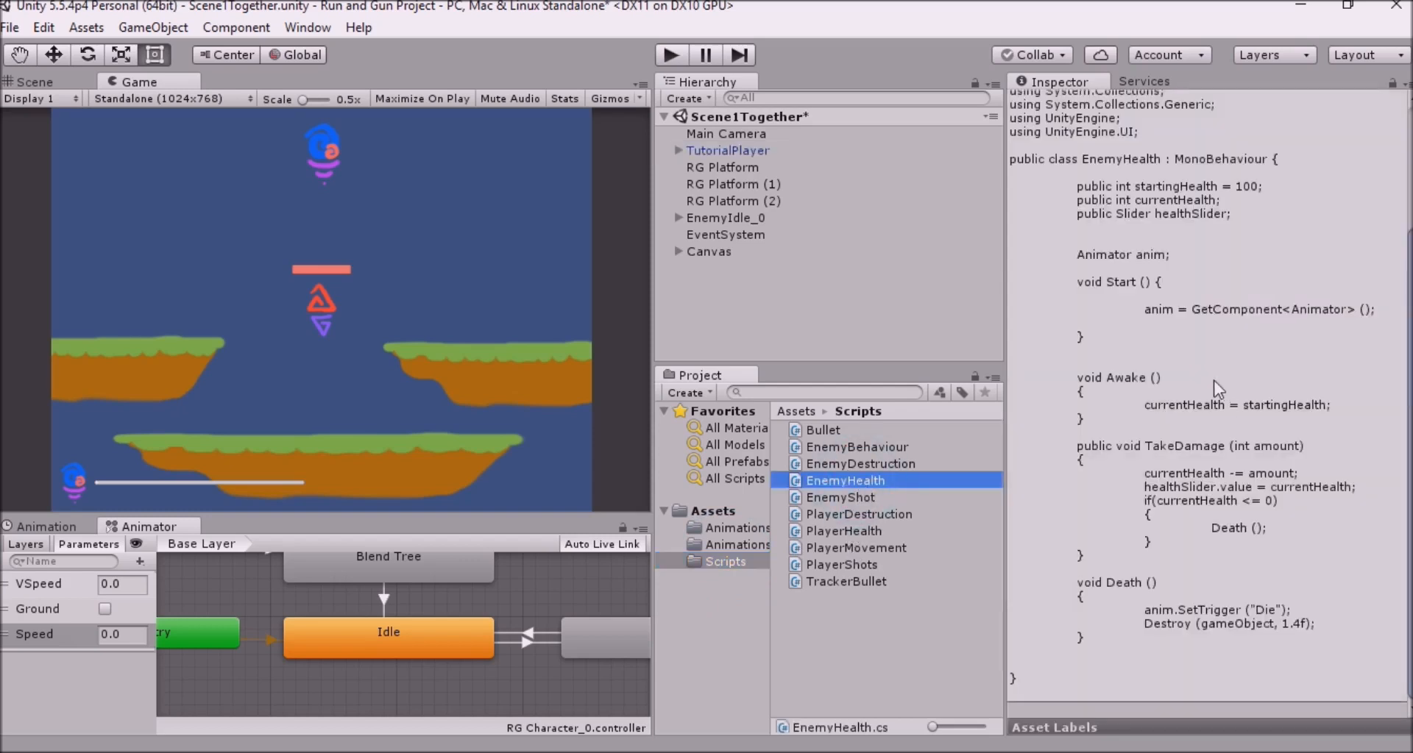
{"action": "scroll", "coordinate": [1217, 387], "scroll_direction": "up", "scroll_amount": 3}
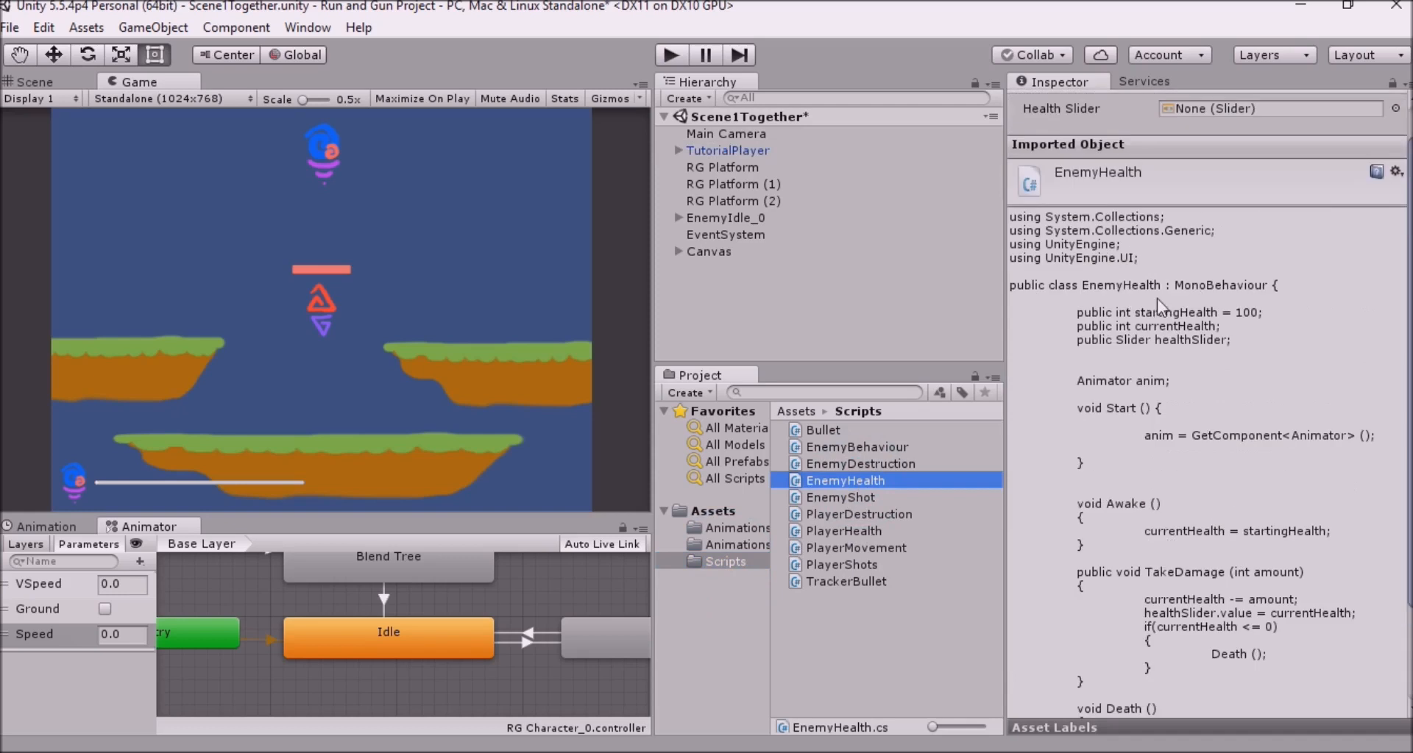
{"action": "left_click", "coordinate": [831, 532]}
{"action": "scroll", "coordinate": [1052, 391], "scroll_direction": "down", "scroll_amount": 2}
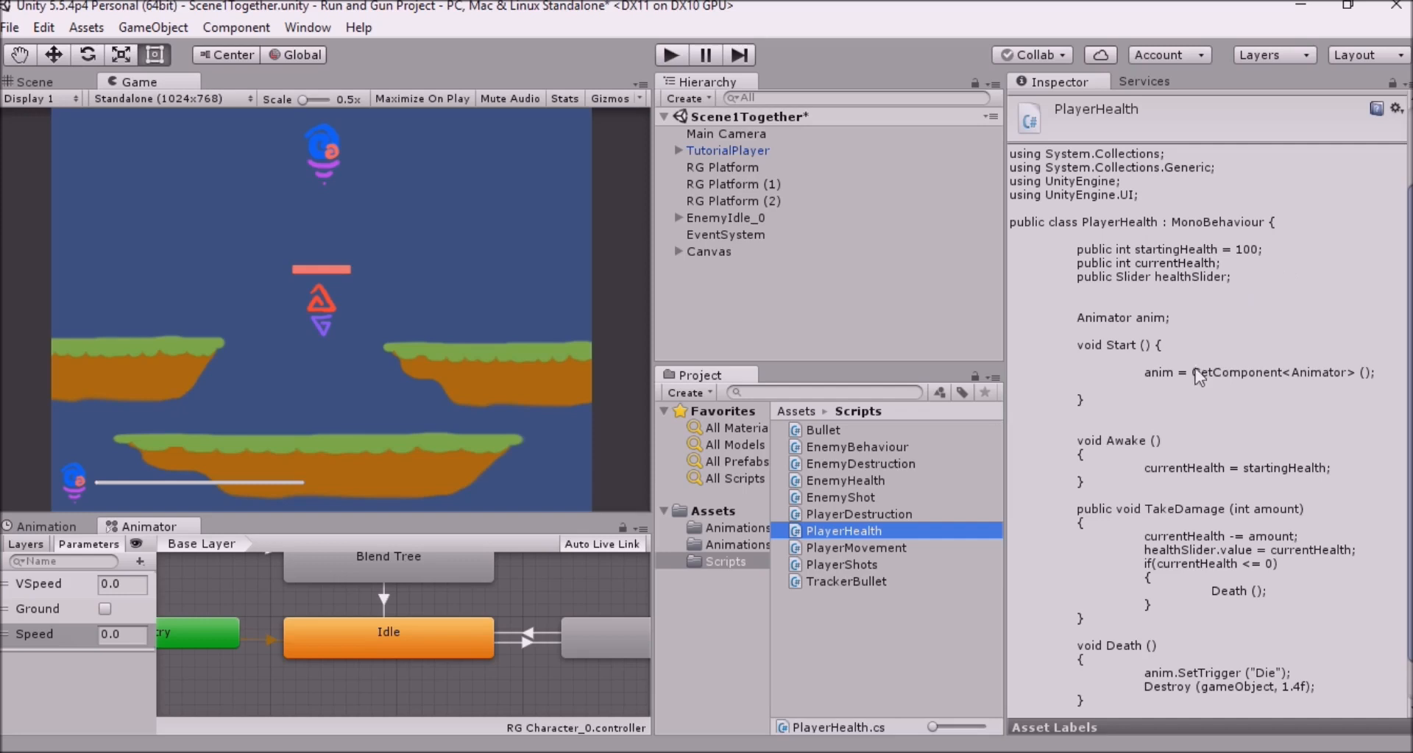
{"action": "scroll", "coordinate": [1193, 372], "scroll_direction": "down", "scroll_amount": 1}
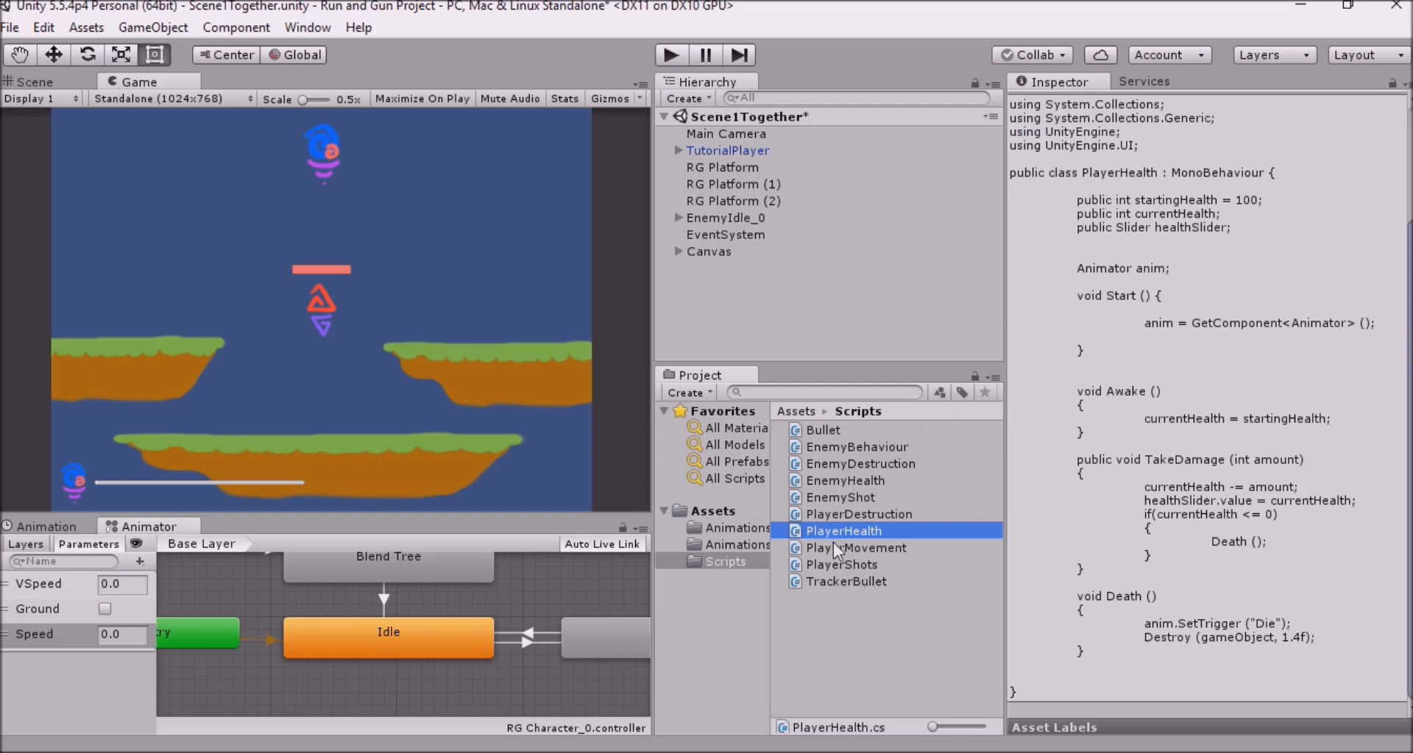
Compare the PlayerDestruction script with EnemyDestruction, and reread how PlayerHealth handles damage and death
{"action": "left_click", "coordinate": [865, 514]}
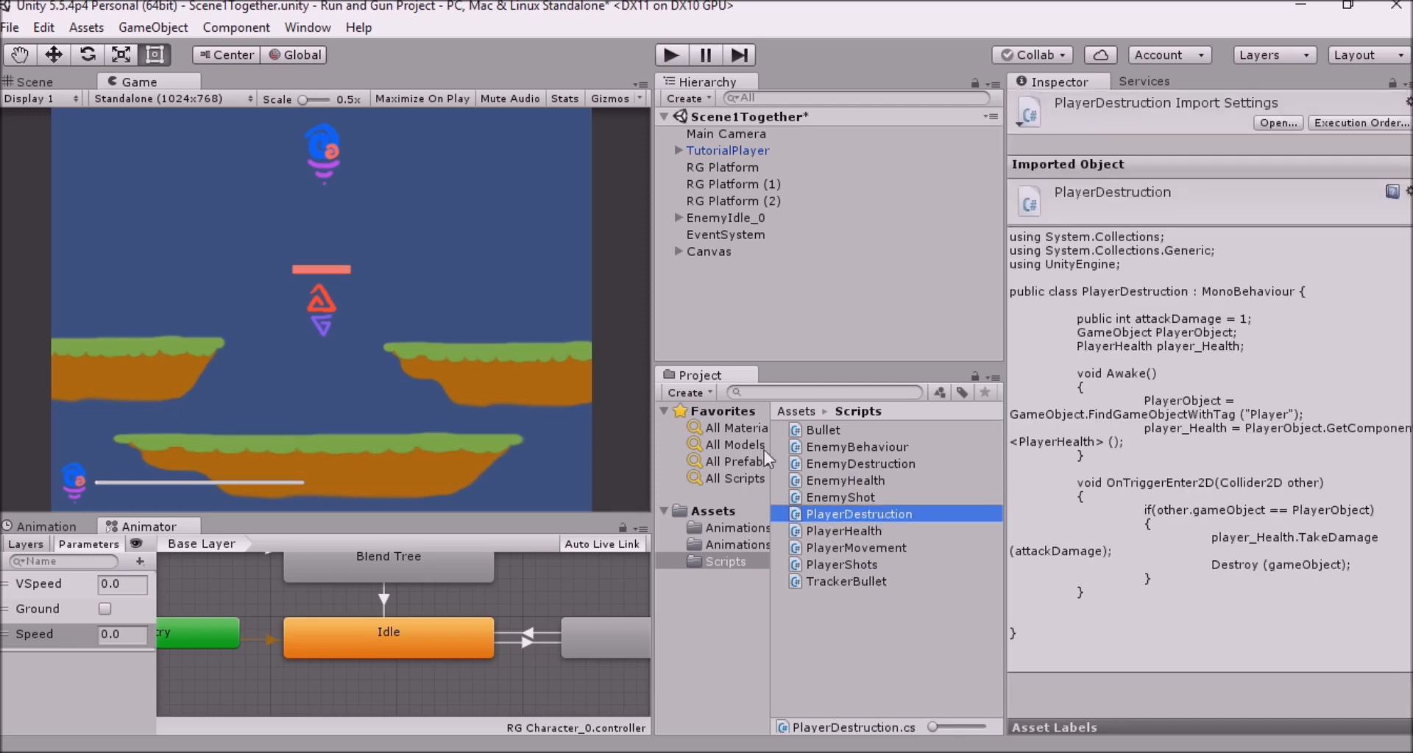
{"action": "left_click", "coordinate": [869, 464]}
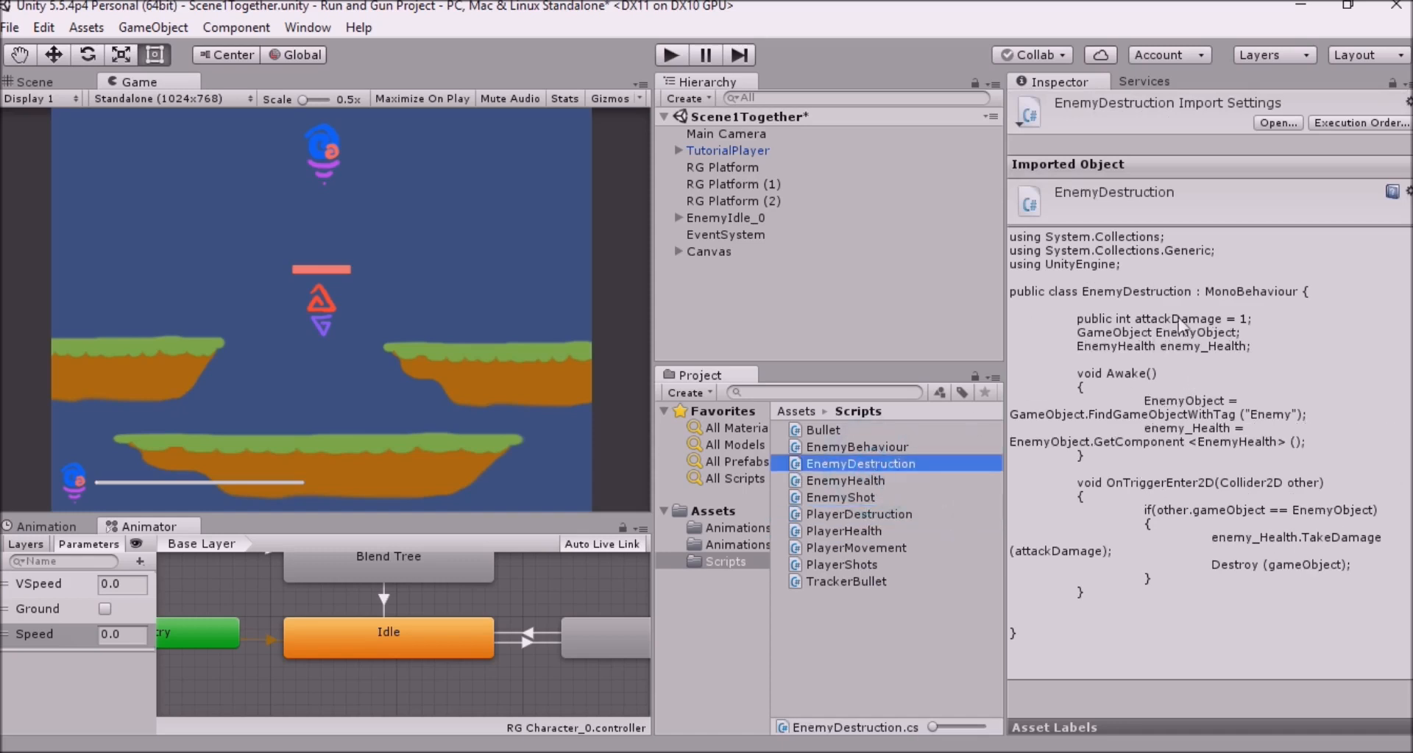
{"action": "left_click", "coordinate": [894, 515]}
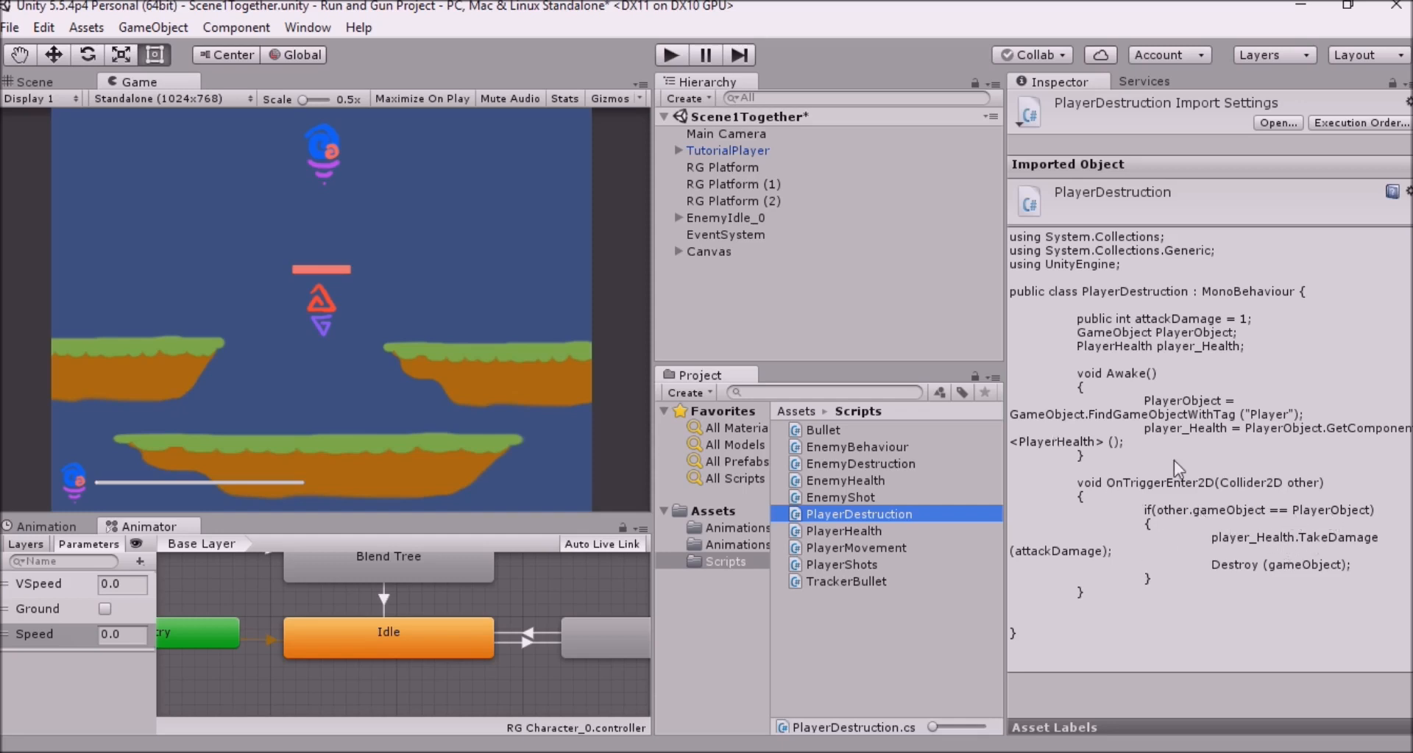
{"action": "left_click", "coordinate": [815, 529]}
{"action": "scroll", "coordinate": [1221, 518], "scroll_direction": "down", "scroll_amount": 2}
{"action": "scroll", "coordinate": [1221, 518], "scroll_direction": "down", "scroll_amount": 1}
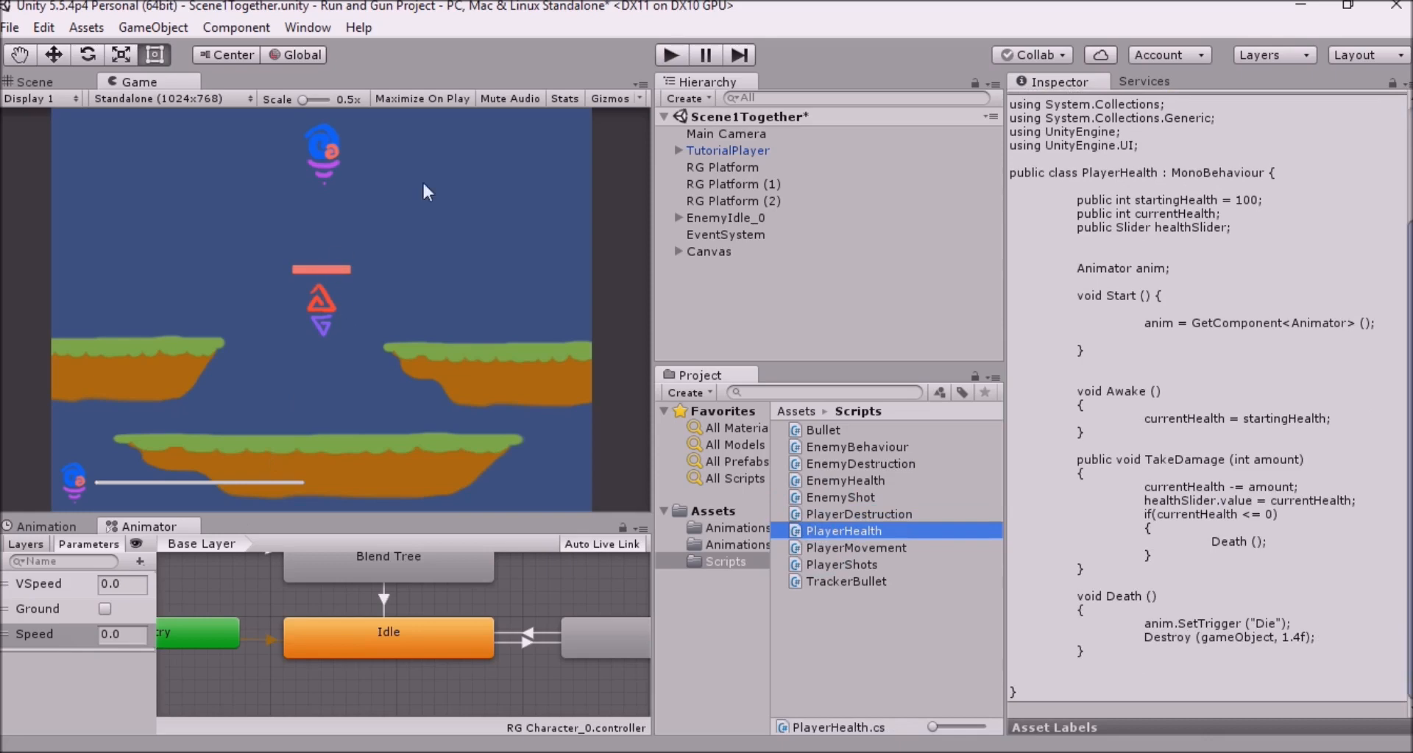
Add a trigger parameter named Die to the TutorialPlayer's animator controller
{"action": "left_click", "coordinate": [730, 148]}
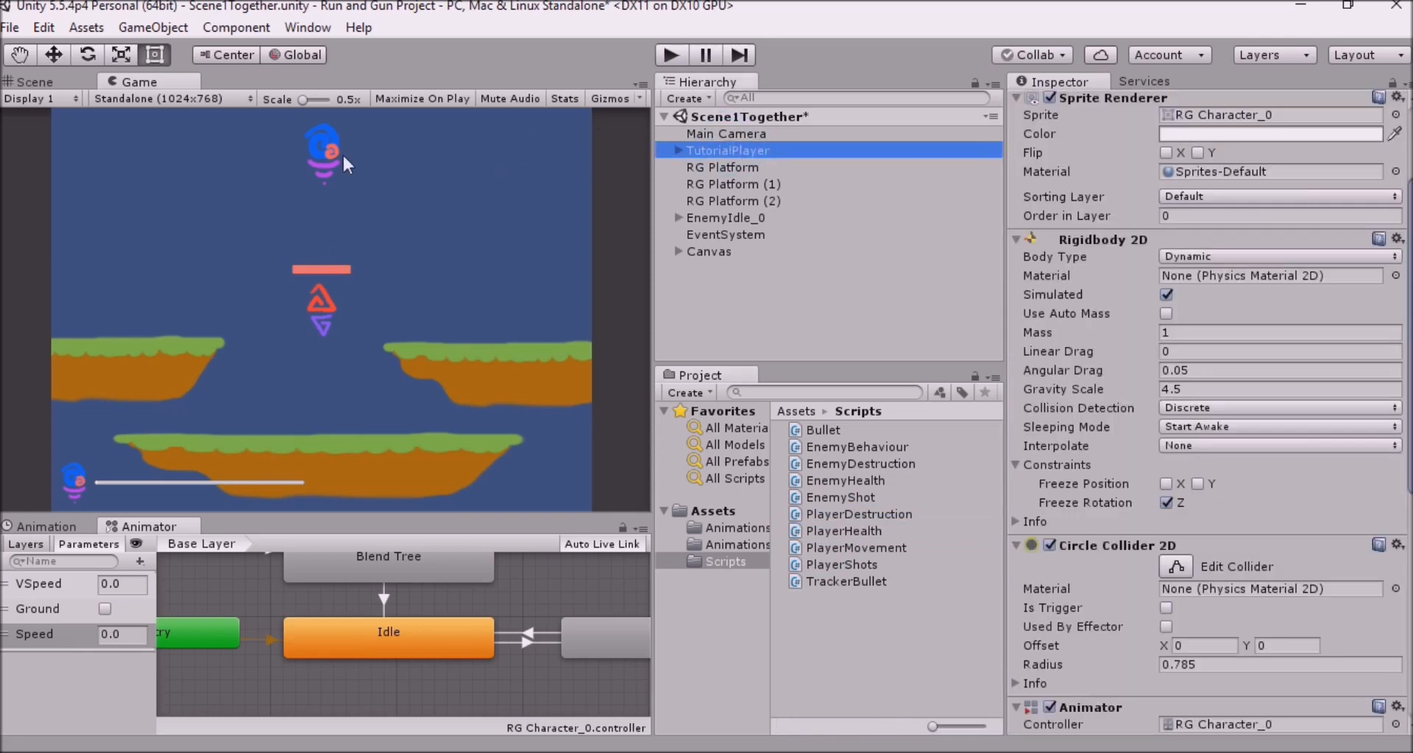
{"action": "left_click", "coordinate": [722, 160]}
{"action": "left_click", "coordinate": [721, 153]}
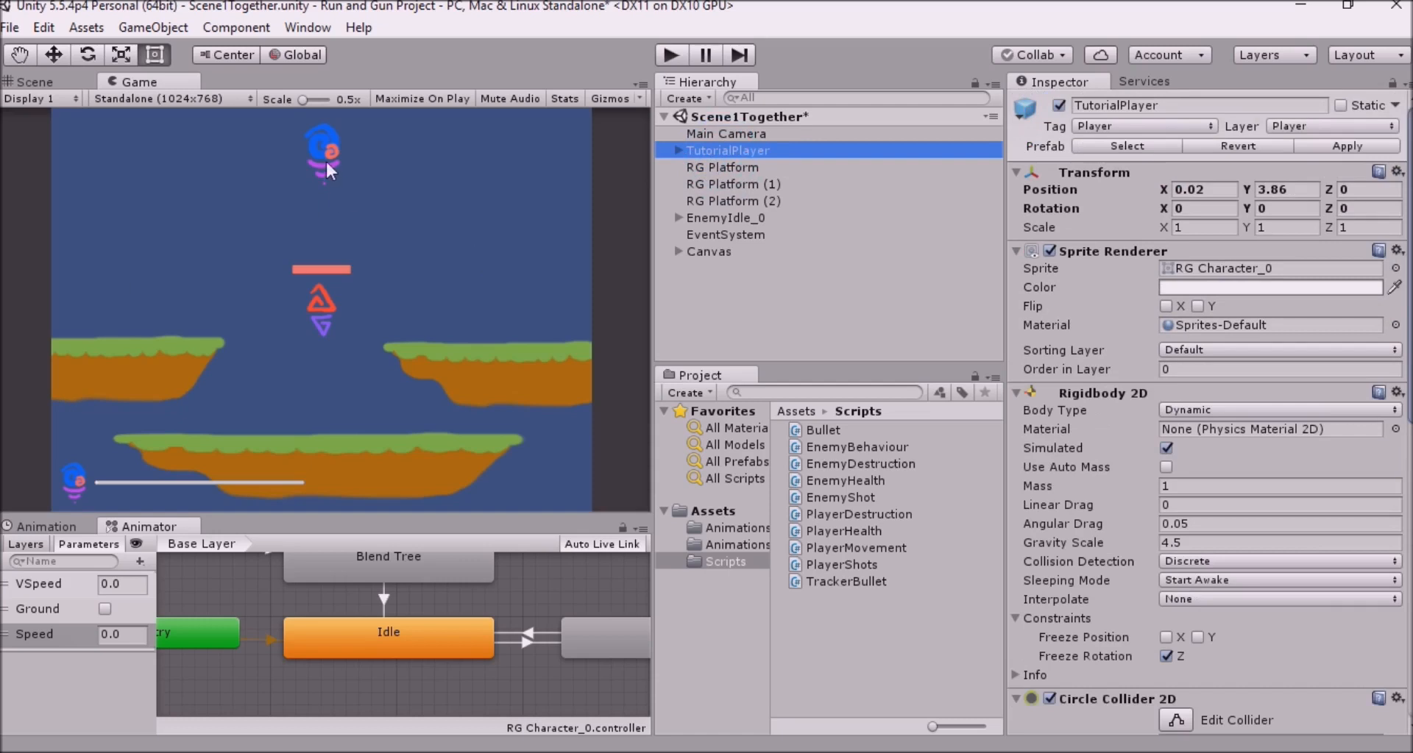
{"action": "left_click", "coordinate": [34, 80]}
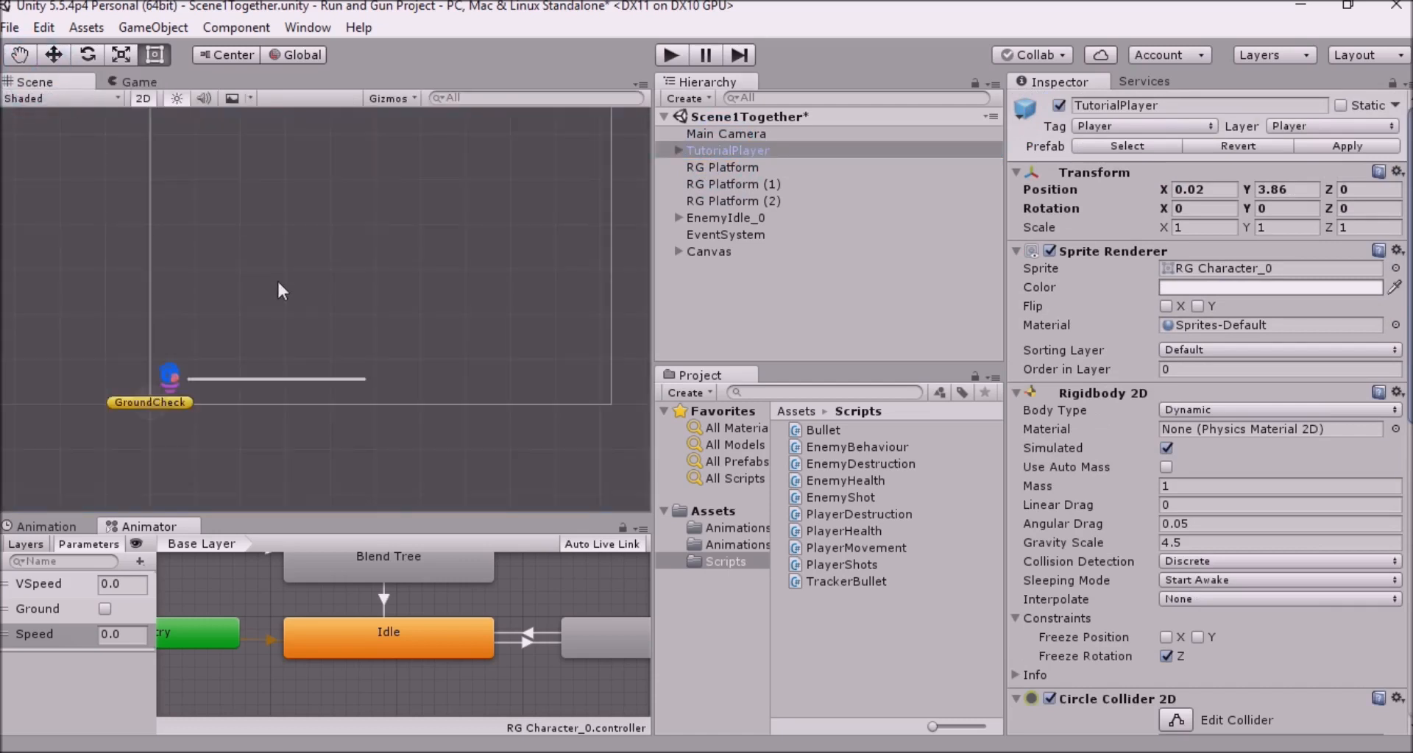
{"action": "key", "text": "f"}
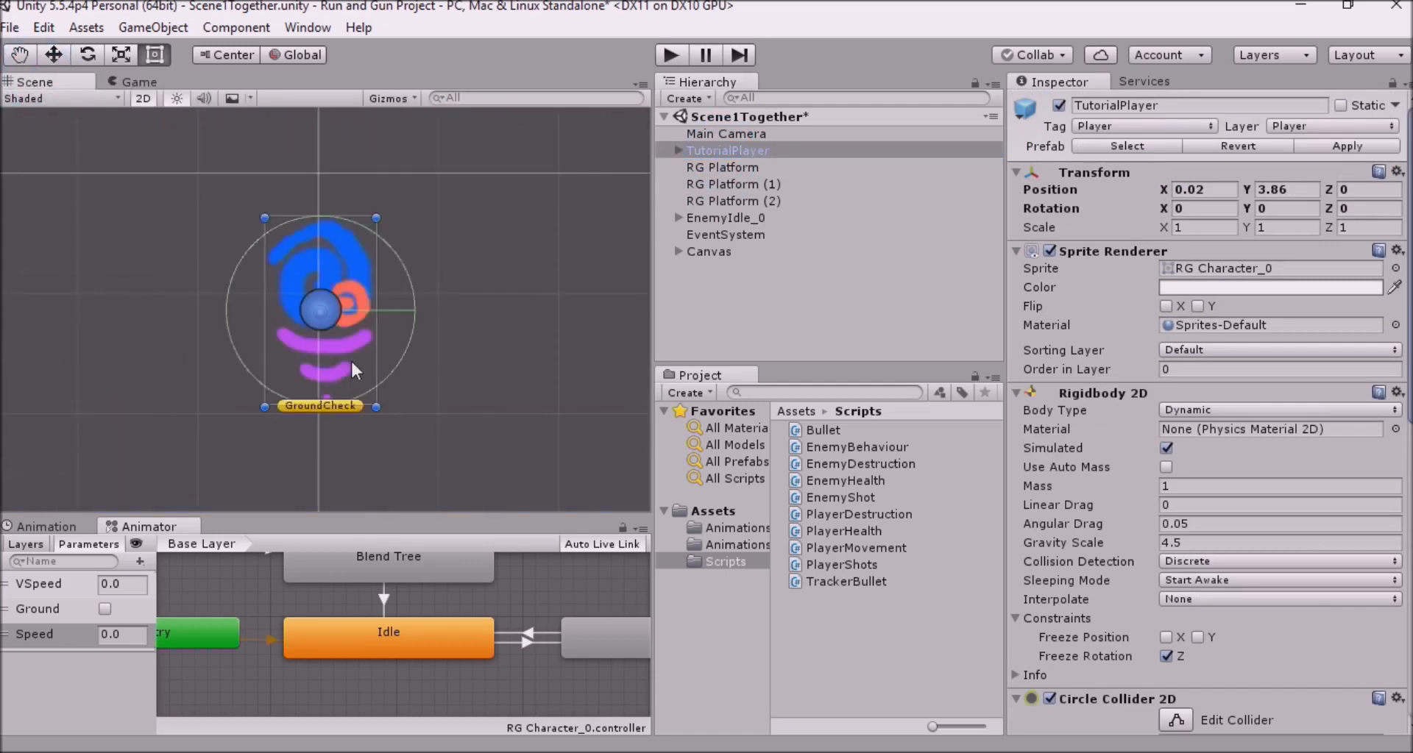
{"action": "scroll", "coordinate": [350, 359], "scroll_direction": "down", "scroll_amount": 6}
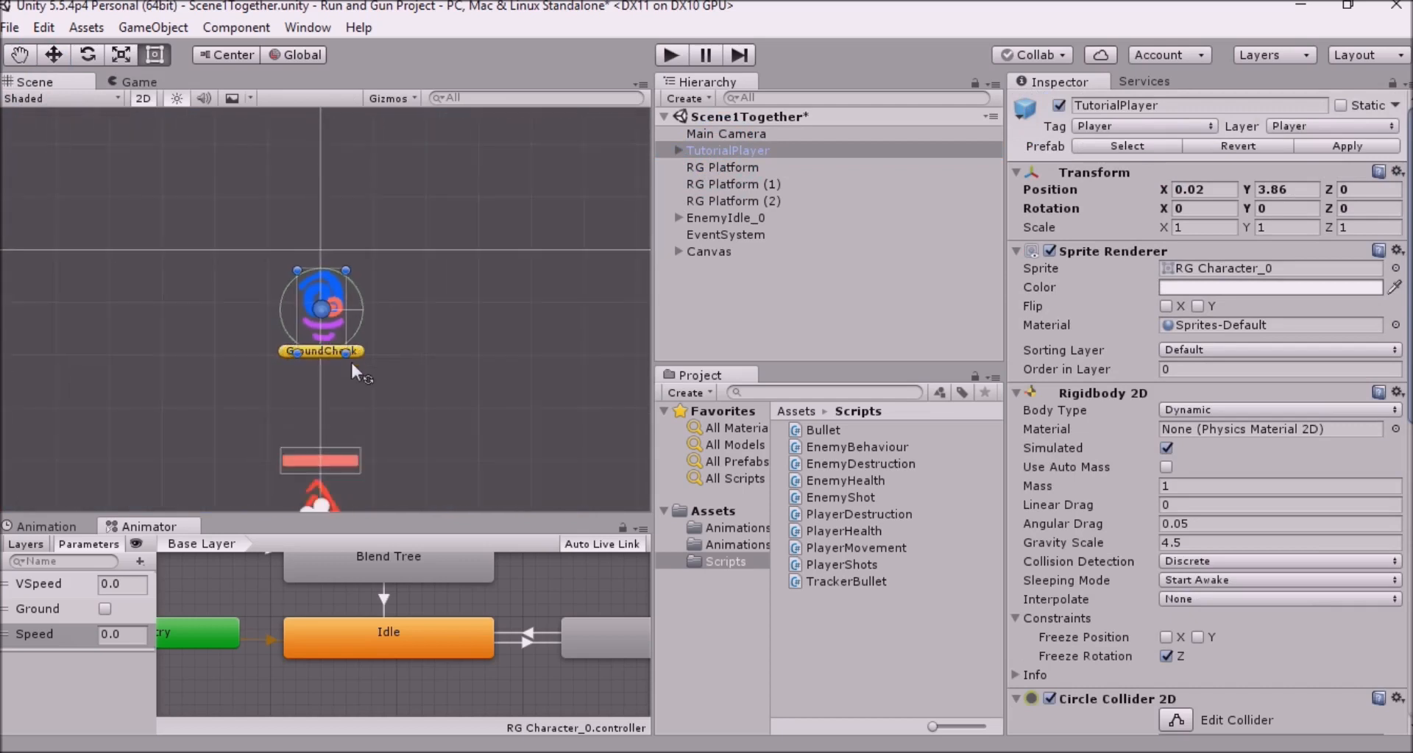
{"action": "left_click", "coordinate": [139, 562]}
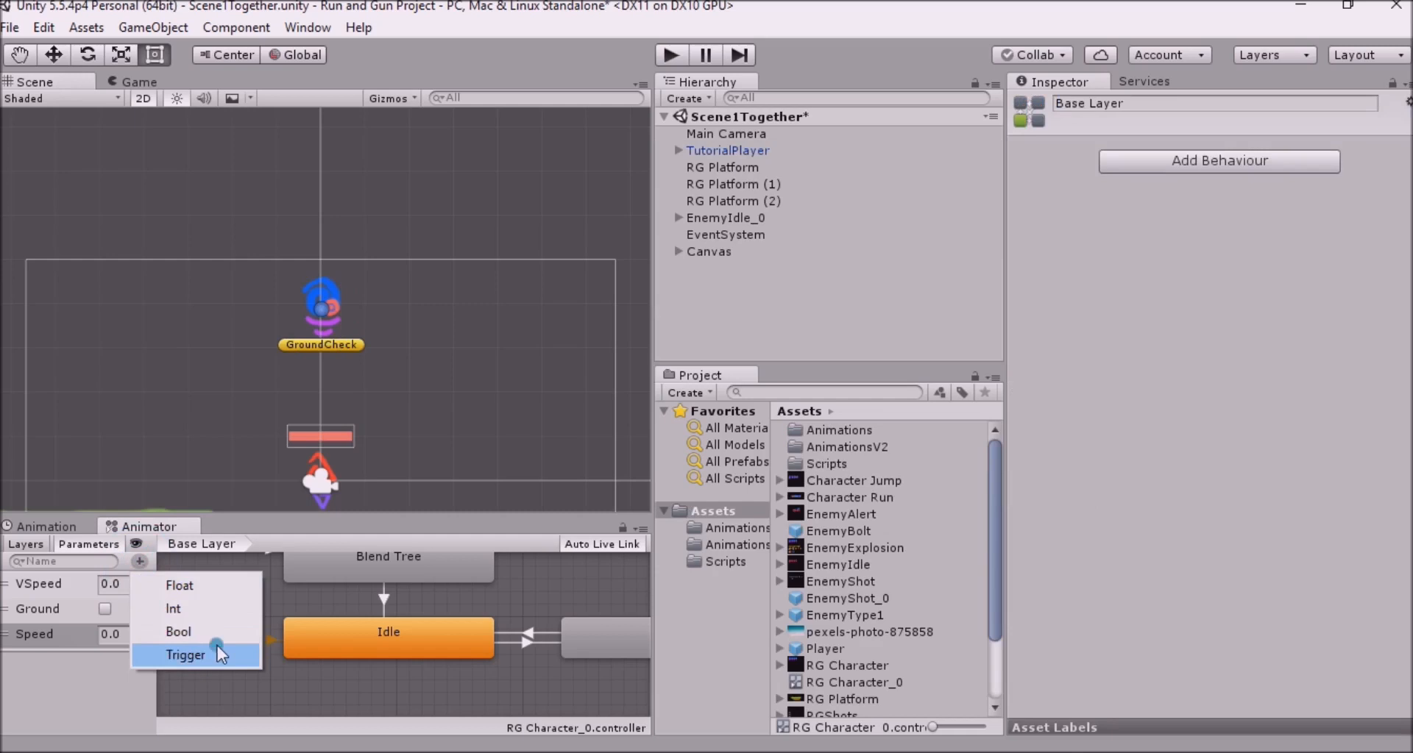
{"action": "left_click", "coordinate": [218, 654]}
{"action": "type", "text": "Die"}
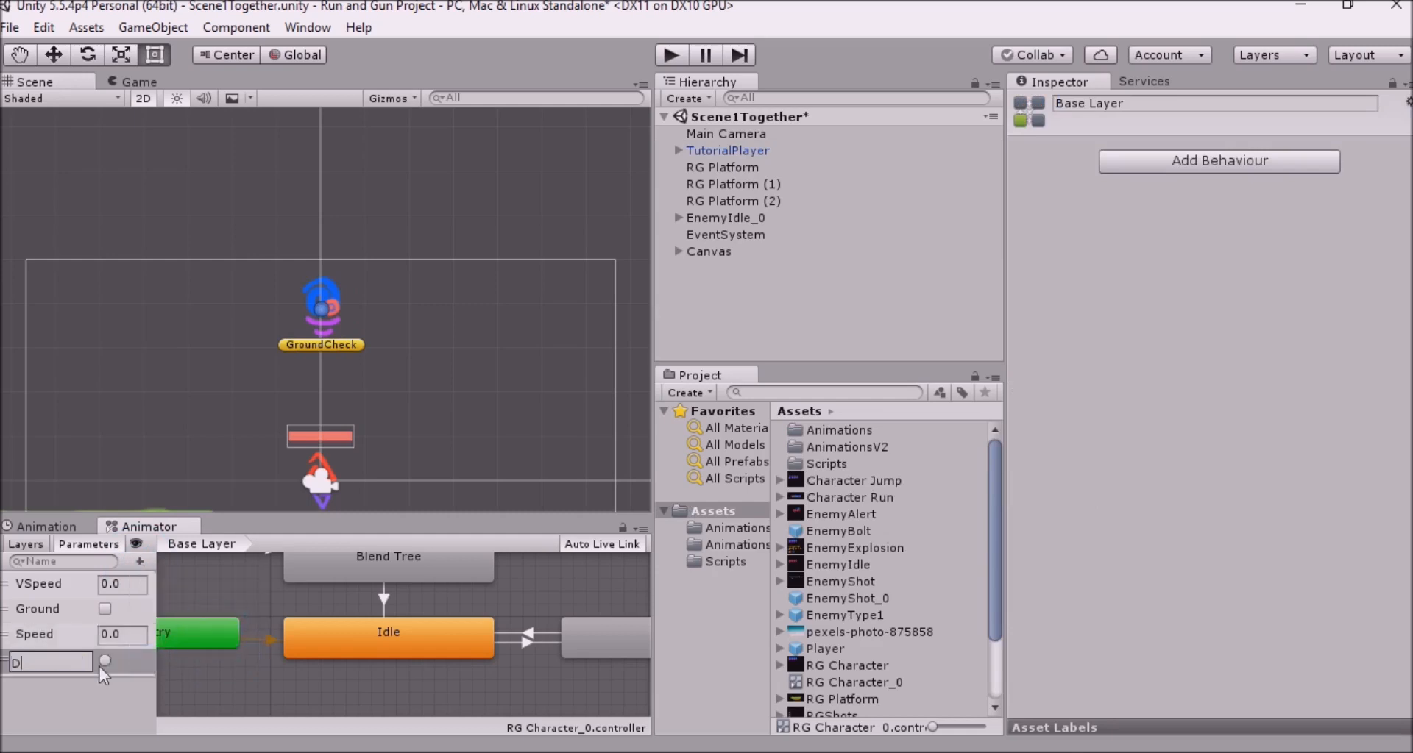
{"action": "left_click", "coordinate": [97, 691]}
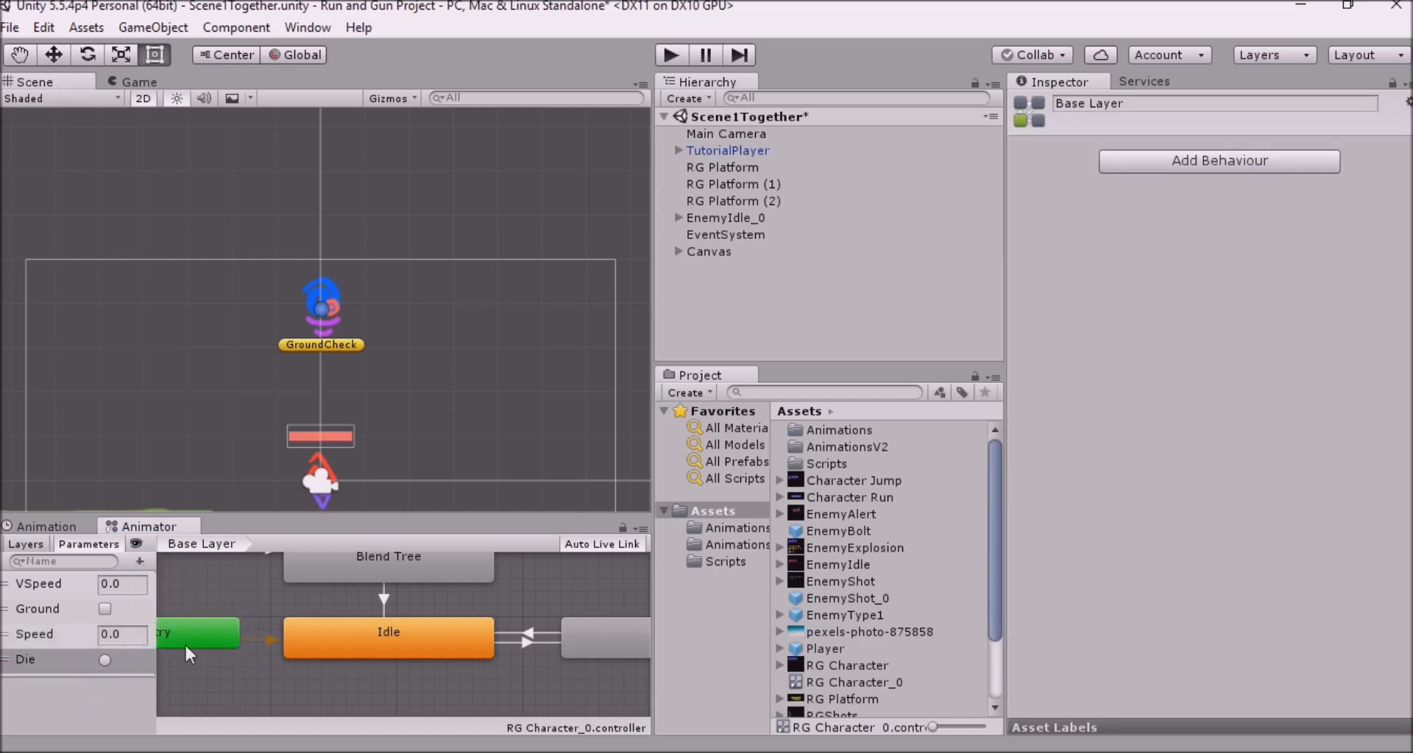
Locate the PlayerDeath state in the Base Layer graph and inspect its settings
{"action": "scroll", "coordinate": [218, 633], "scroll_direction": "down", "scroll_amount": 2}
{"action": "scroll", "coordinate": [219, 634], "scroll_direction": "up", "scroll_amount": 4}
{"action": "scroll", "coordinate": [220, 634], "scroll_direction": "down", "scroll_amount": 3}
{"action": "middle_click_drag", "start_coordinate": [237, 633], "coordinate": [442, 627]}
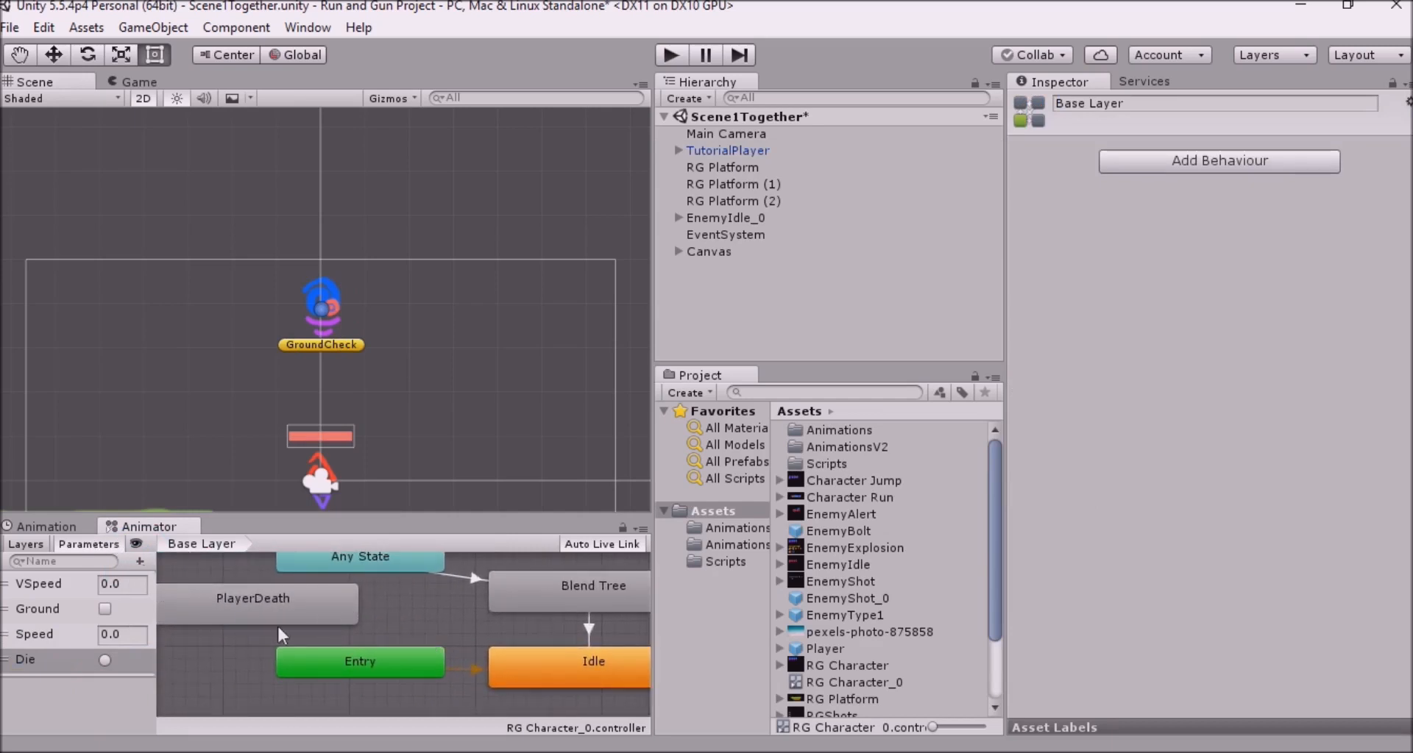
{"action": "left_click", "coordinate": [224, 613]}
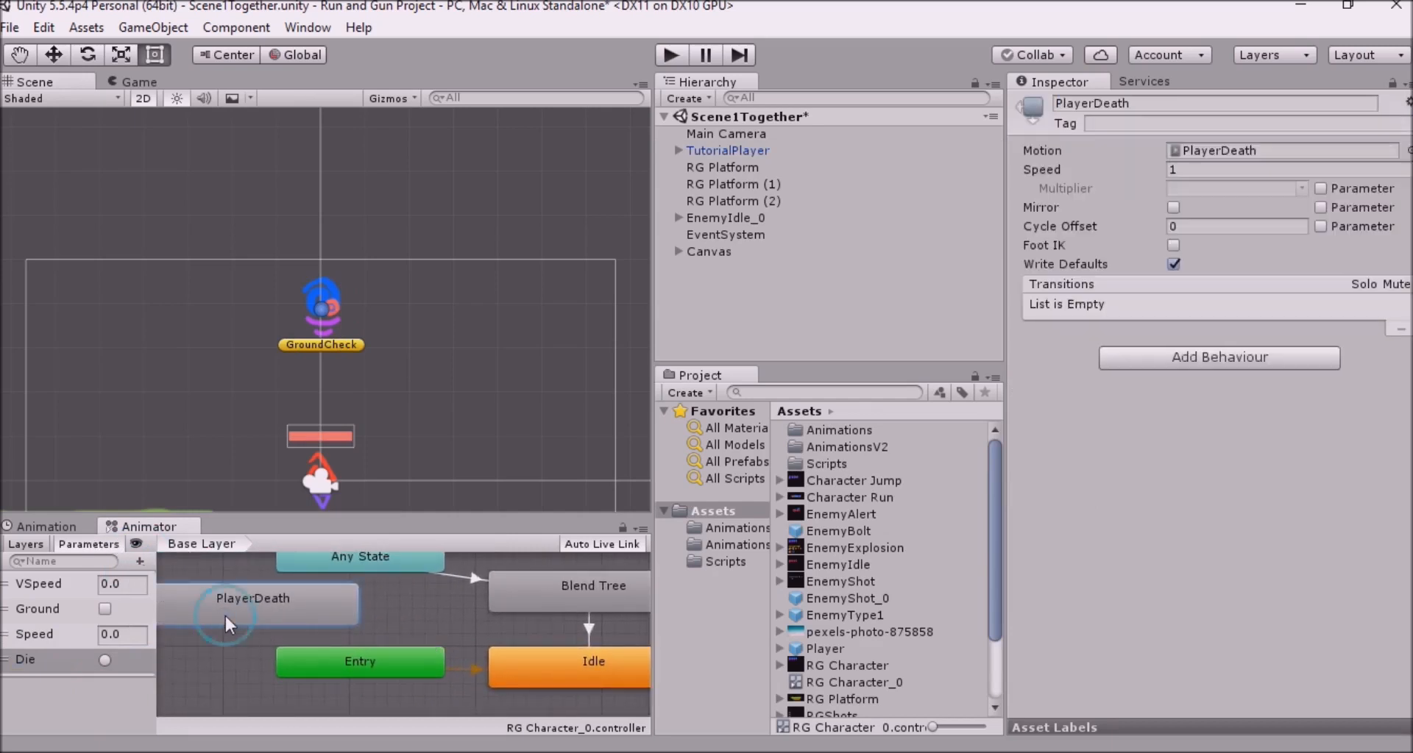
Preview the PlayerDeath animation clip on TutorialPlayer in the Scene view
{"action": "left_click", "coordinate": [70, 527]}
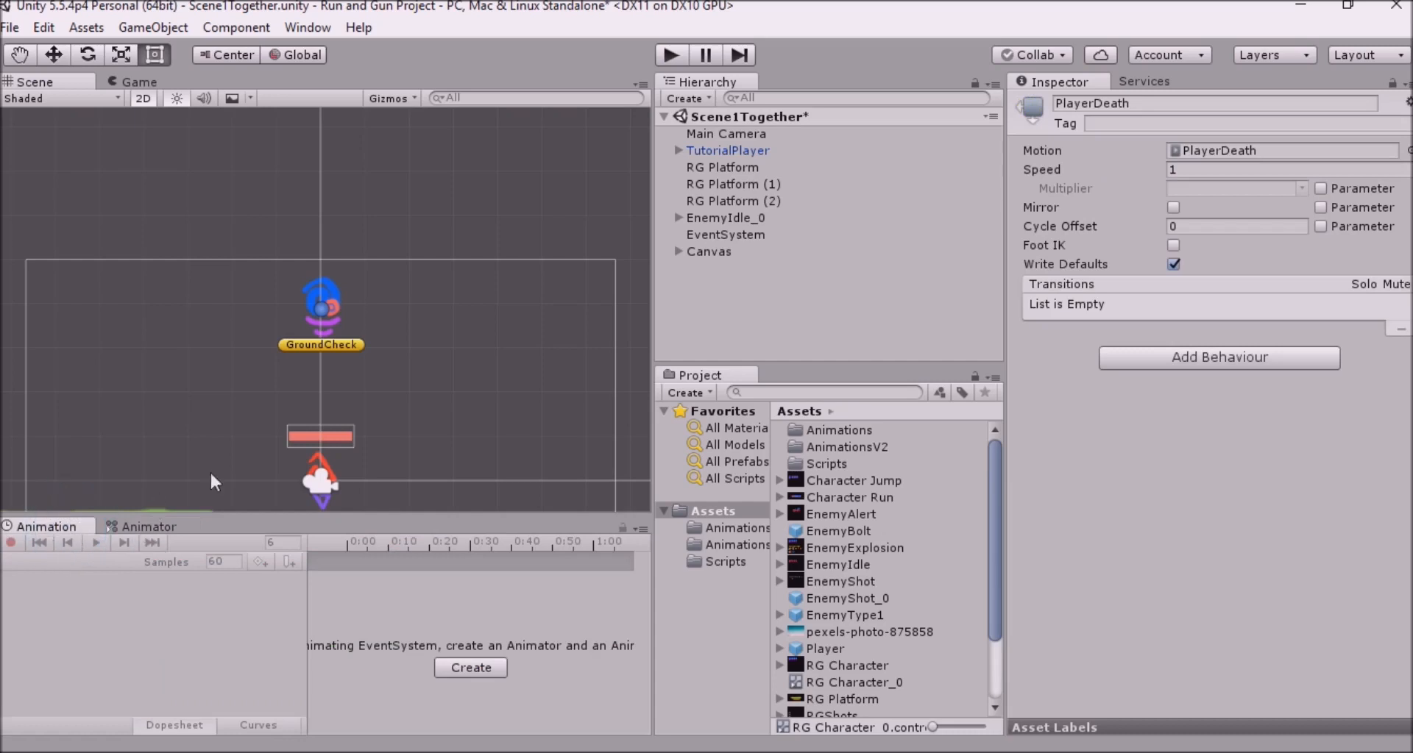
{"action": "left_click", "coordinate": [320, 284]}
{"action": "left_click", "coordinate": [107, 561]}
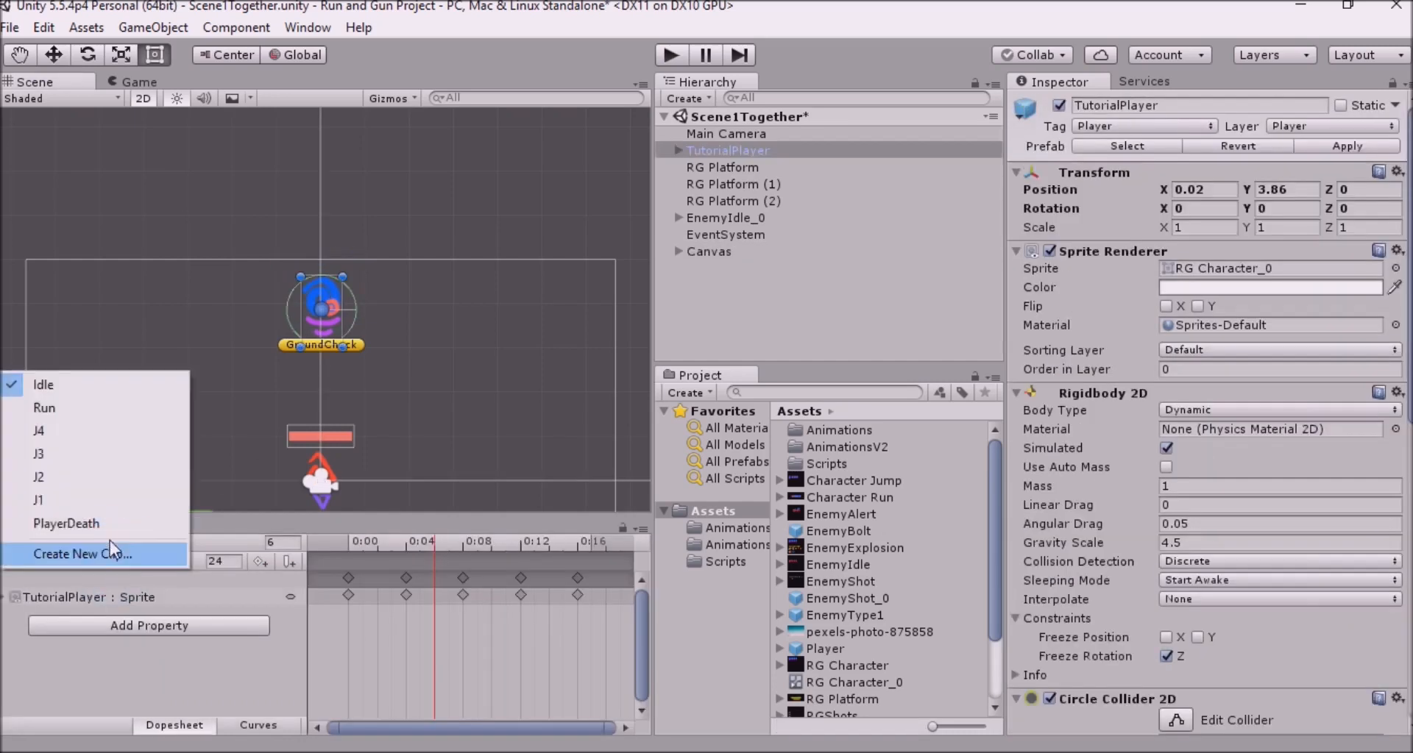
{"action": "left_click", "coordinate": [109, 534]}
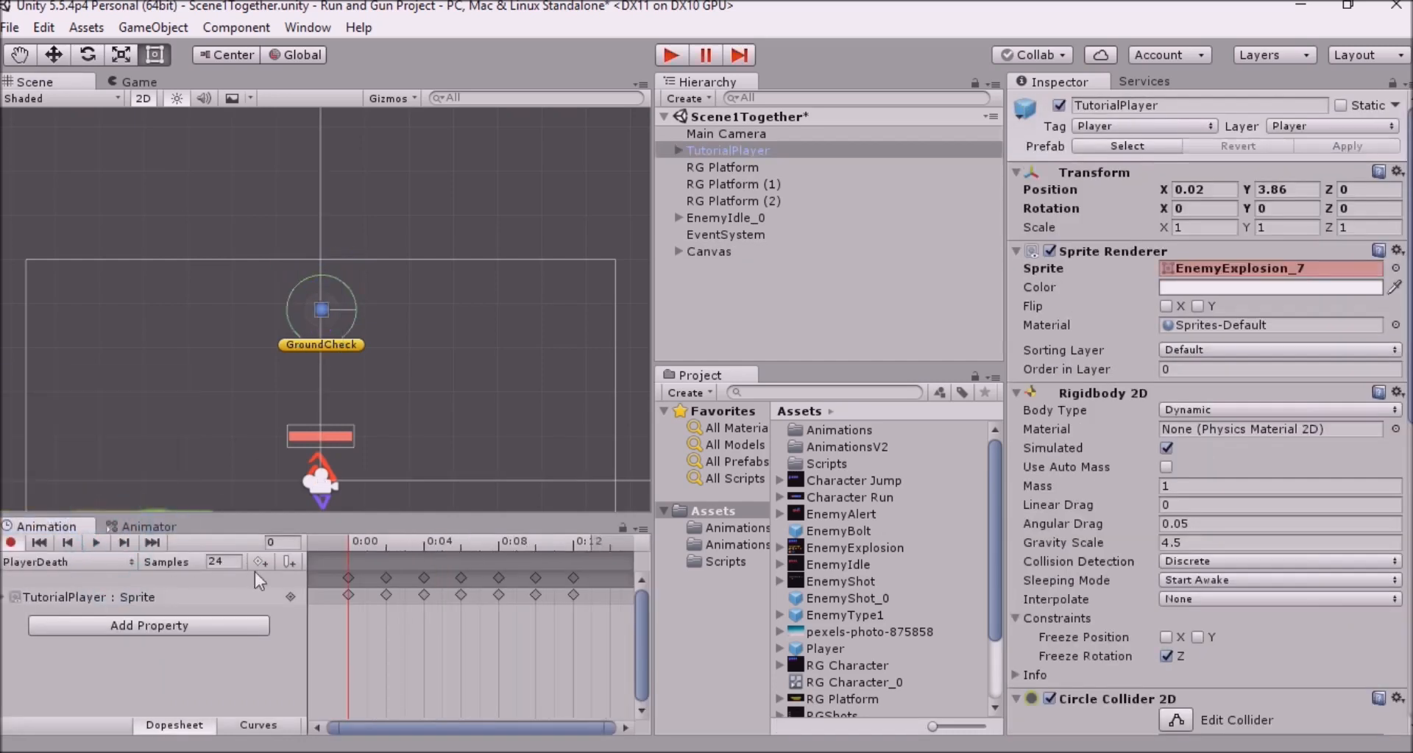
{"action": "left_click", "coordinate": [97, 543]}
{"action": "left_click", "coordinate": [97, 545]}
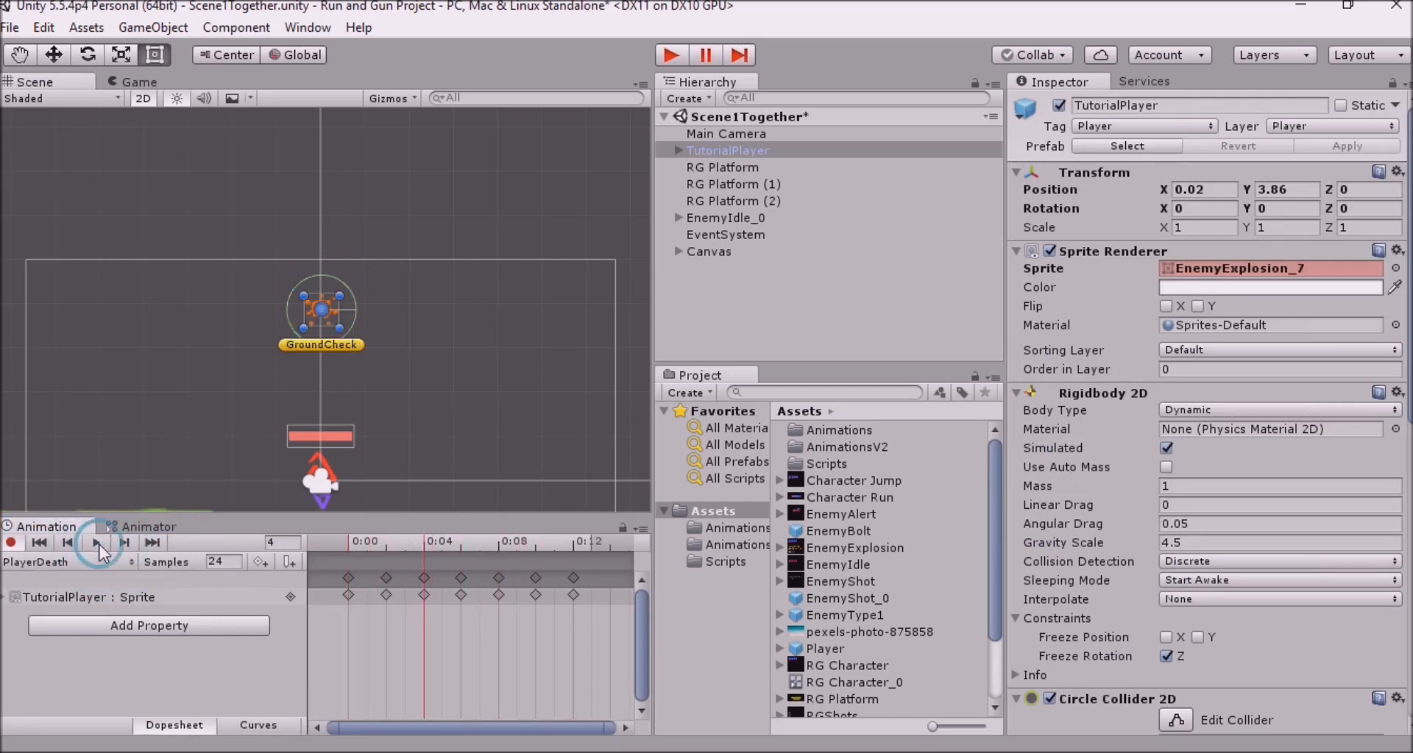
Reposition the PlayerDeath state below Any State and create a transition from Any State to PlayerDeath
{"action": "left_click", "coordinate": [147, 527]}
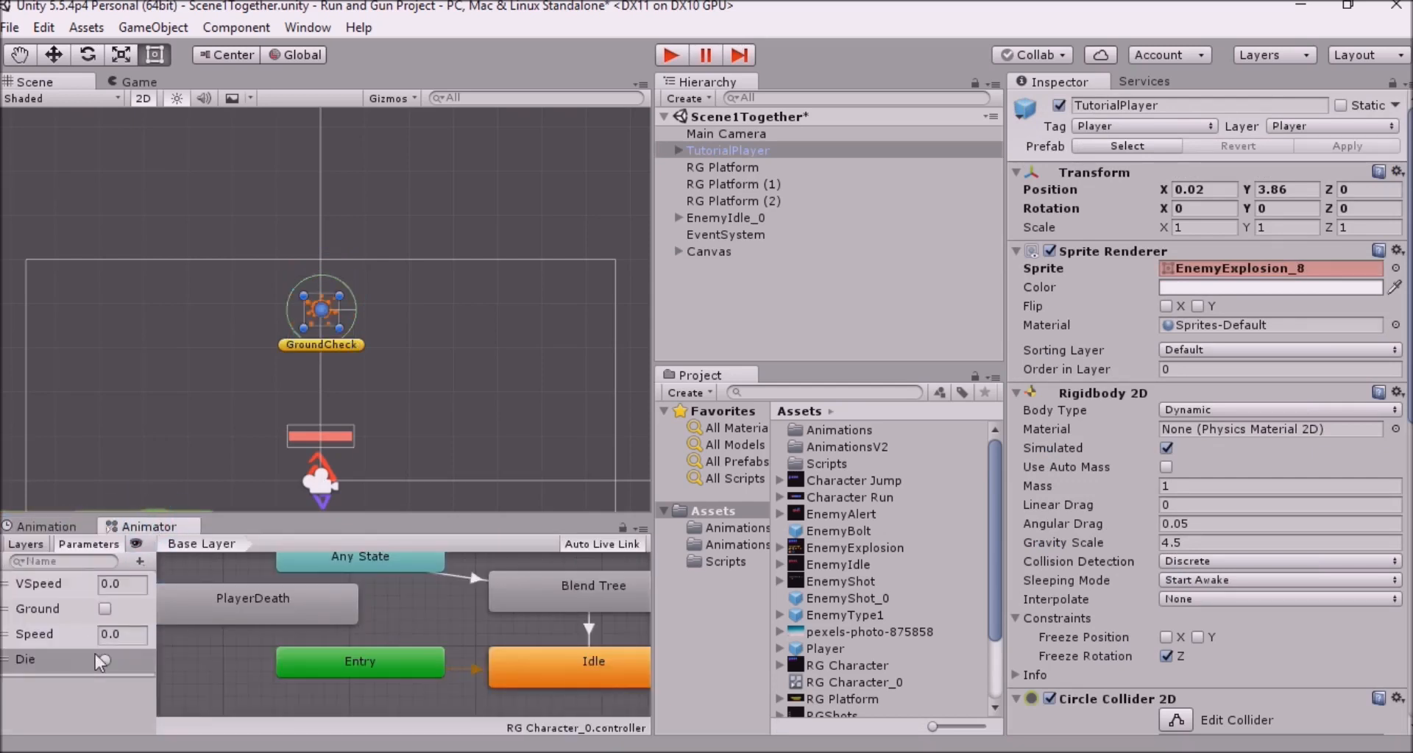
{"action": "scroll", "coordinate": [284, 611], "scroll_direction": "up", "scroll_amount": 4}
{"action": "scroll", "coordinate": [251, 620], "scroll_direction": "down", "scroll_amount": 1}
{"action": "middle_click_drag", "start_coordinate": [301, 603], "coordinate": [423, 564]}
{"action": "left_click_drag", "start_coordinate": [372, 615], "coordinate": [343, 630]}
{"action": "right_click", "coordinate": [493, 576]}
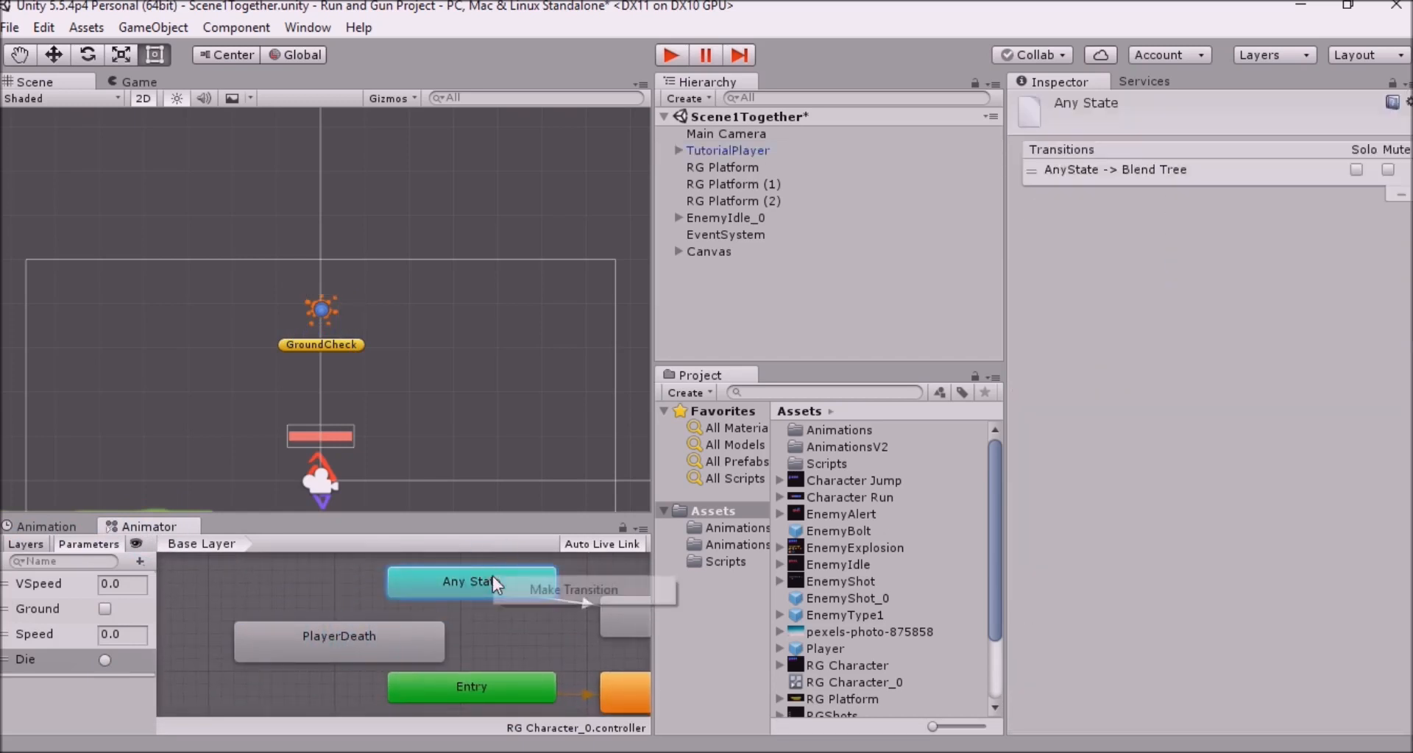
{"action": "left_click", "coordinate": [527, 589]}
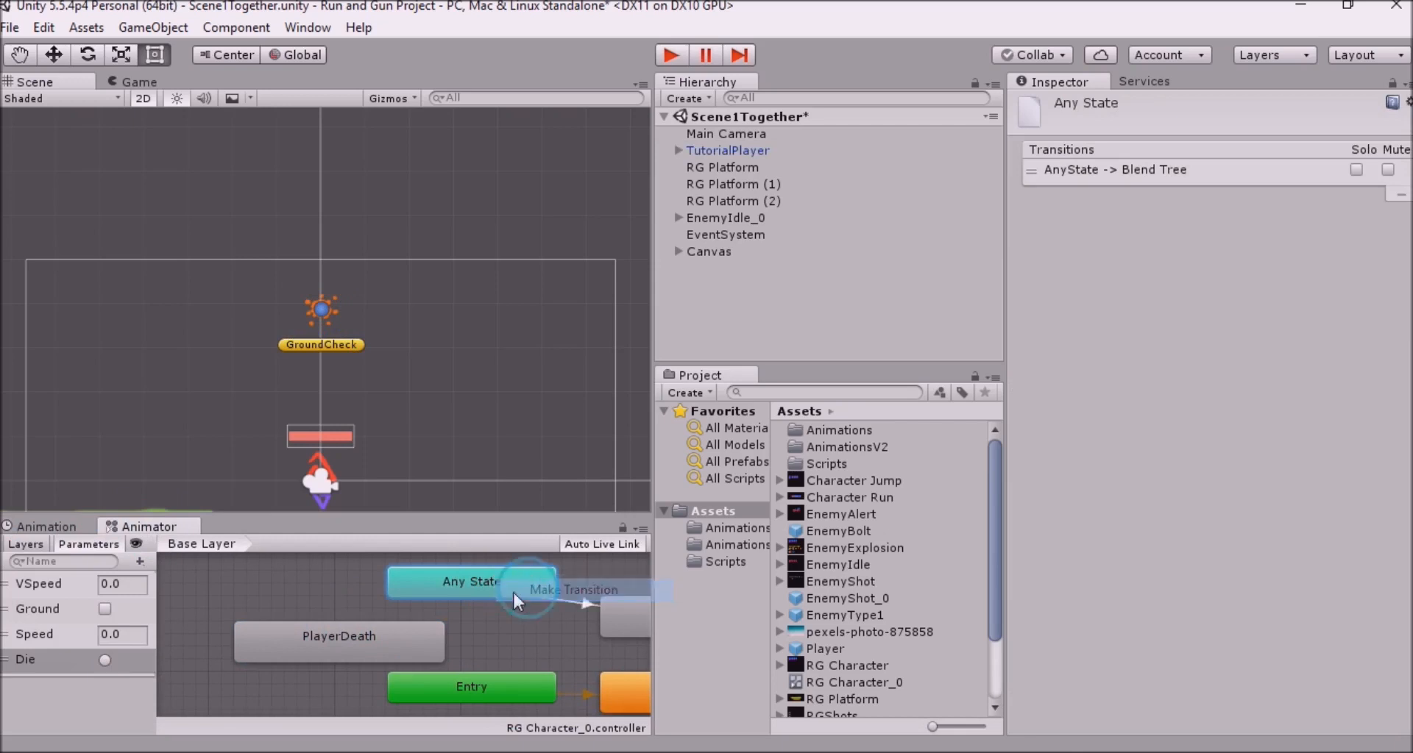
{"action": "left_click", "coordinate": [352, 638]}
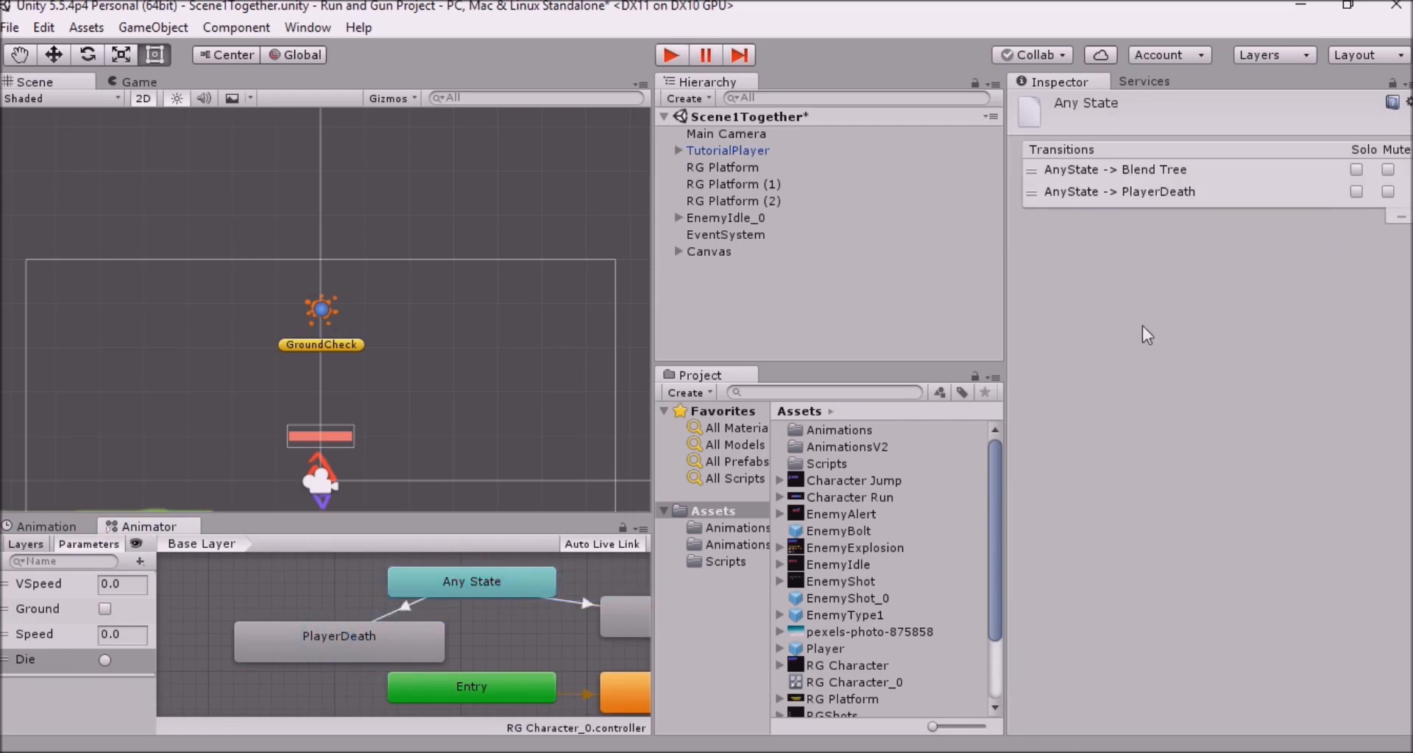
Add Die as the condition of the transition from Any State to PlayerDeath
{"action": "left_click", "coordinate": [395, 607]}
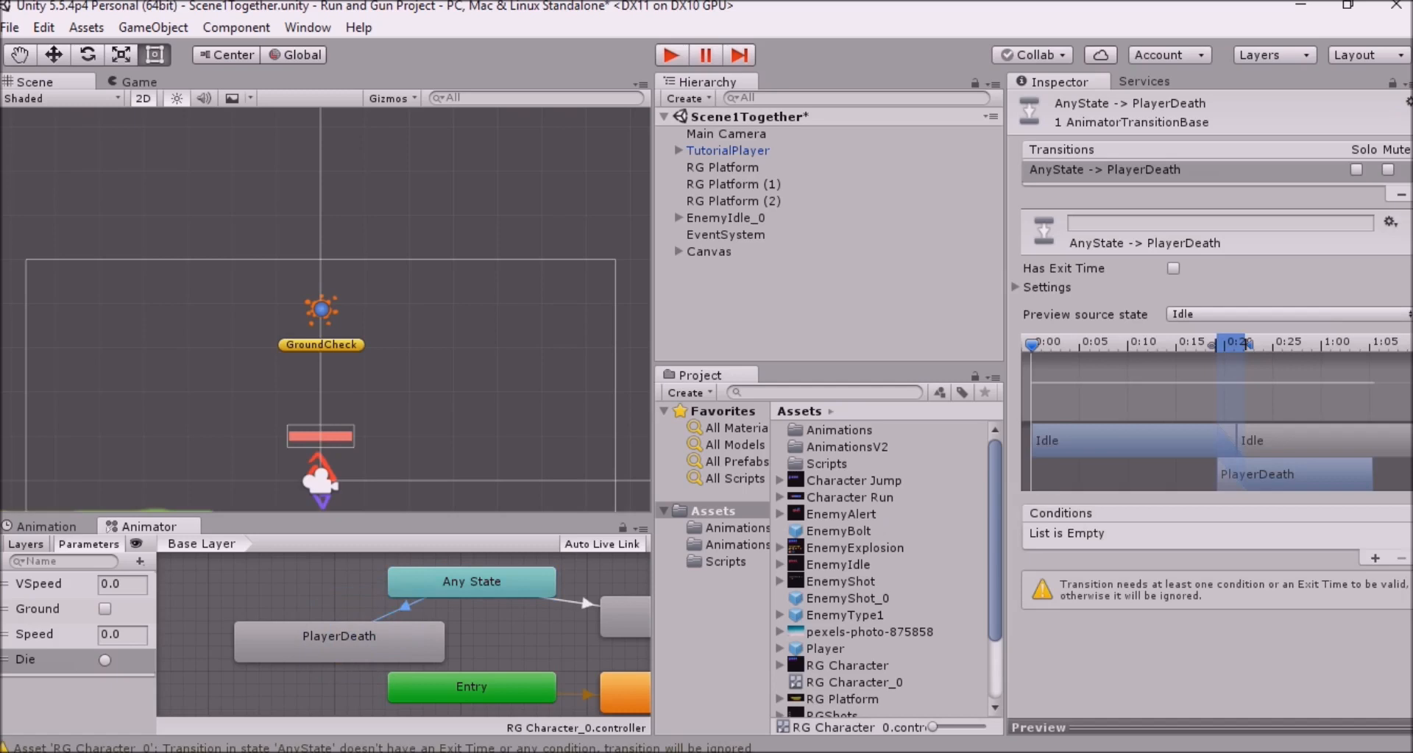
{"action": "left_click", "coordinate": [1372, 559]}
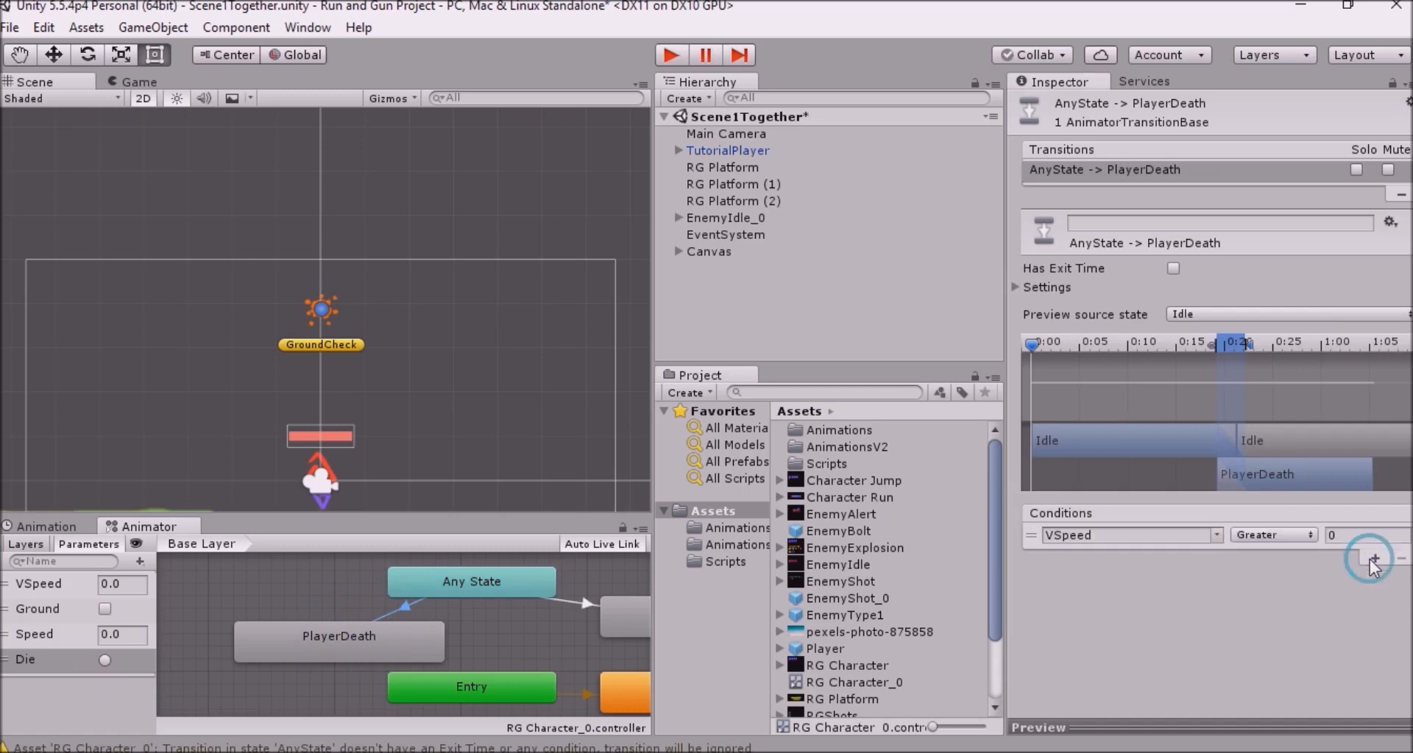
{"action": "left_click", "coordinate": [1218, 537]}
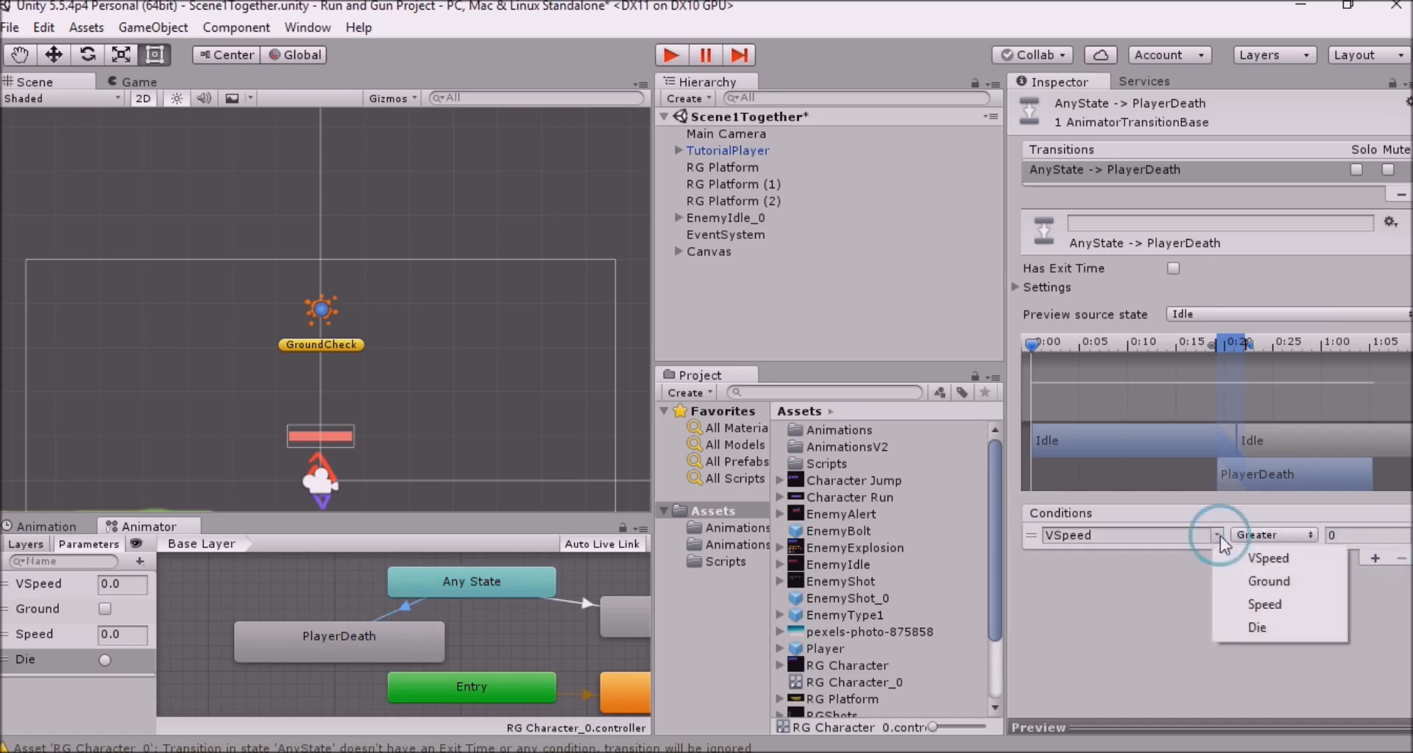
{"action": "left_click", "coordinate": [1277, 627]}
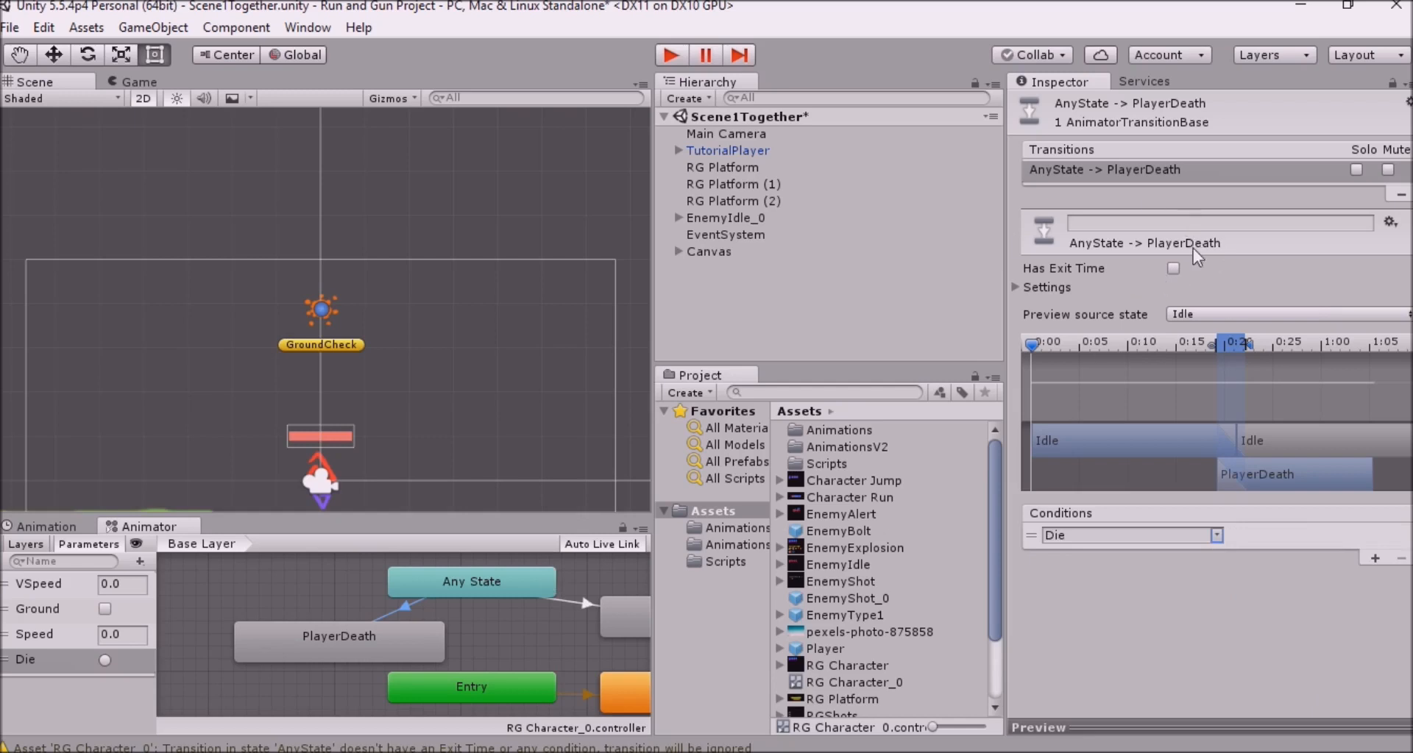
Add a Circle Collider 2D component to the EnemyBolt prefab
{"action": "scroll", "coordinate": [376, 342], "scroll_direction": "down", "scroll_amount": 3}
{"action": "middle_click_drag", "start_coordinate": [376, 342], "coordinate": [472, 403]}
{"action": "scroll", "coordinate": [448, 400], "scroll_direction": "down", "scroll_amount": 2}
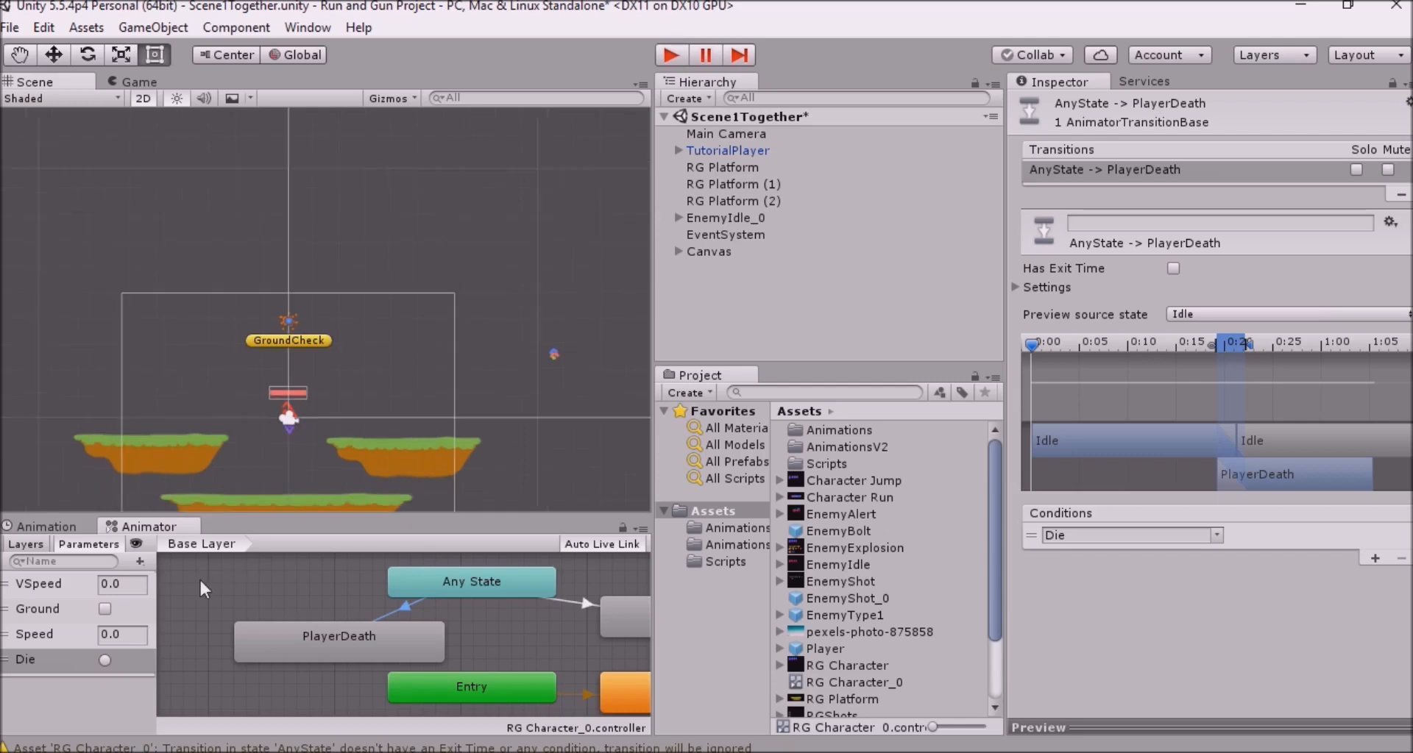
{"action": "left_click", "coordinate": [838, 531]}
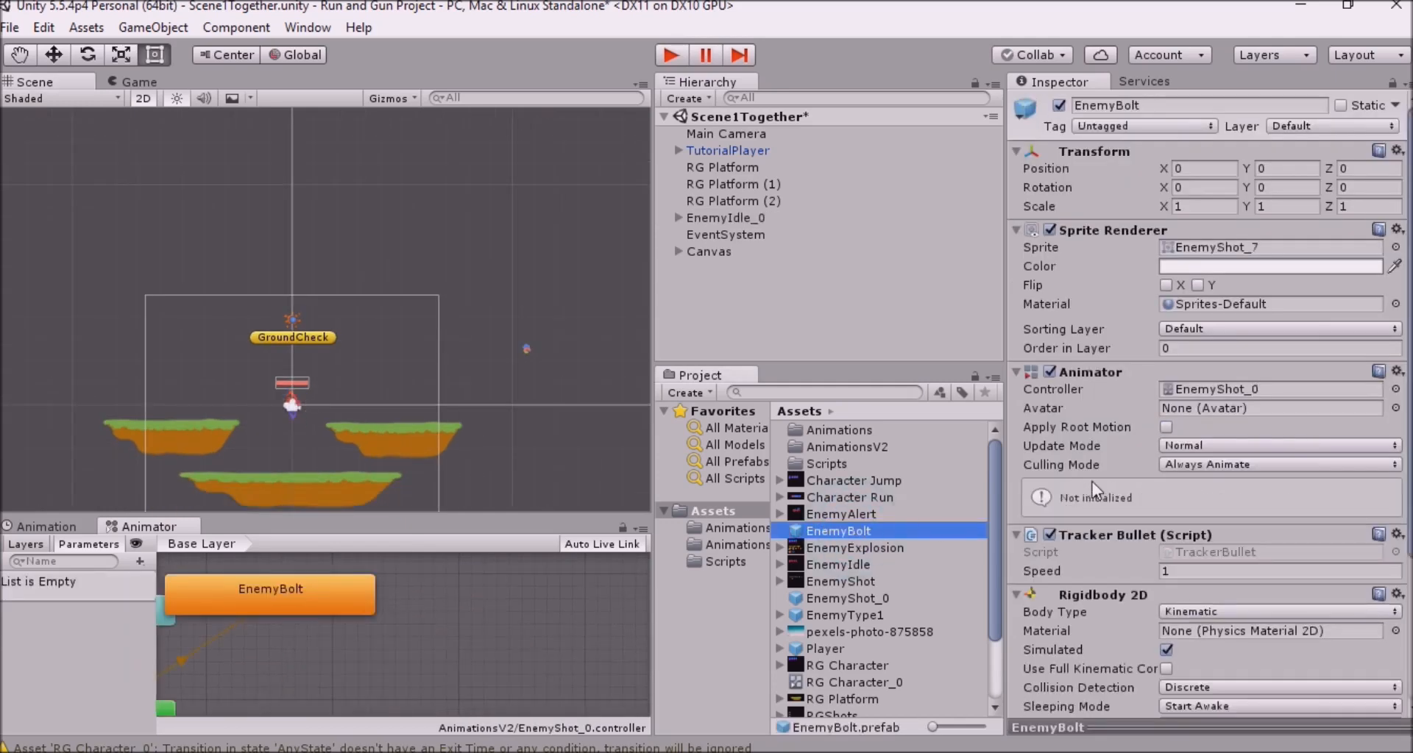
{"action": "scroll", "coordinate": [1092, 485], "scroll_direction": "down", "scroll_amount": 3}
{"action": "scroll", "coordinate": [1158, 256], "scroll_direction": "up", "scroll_amount": 1}
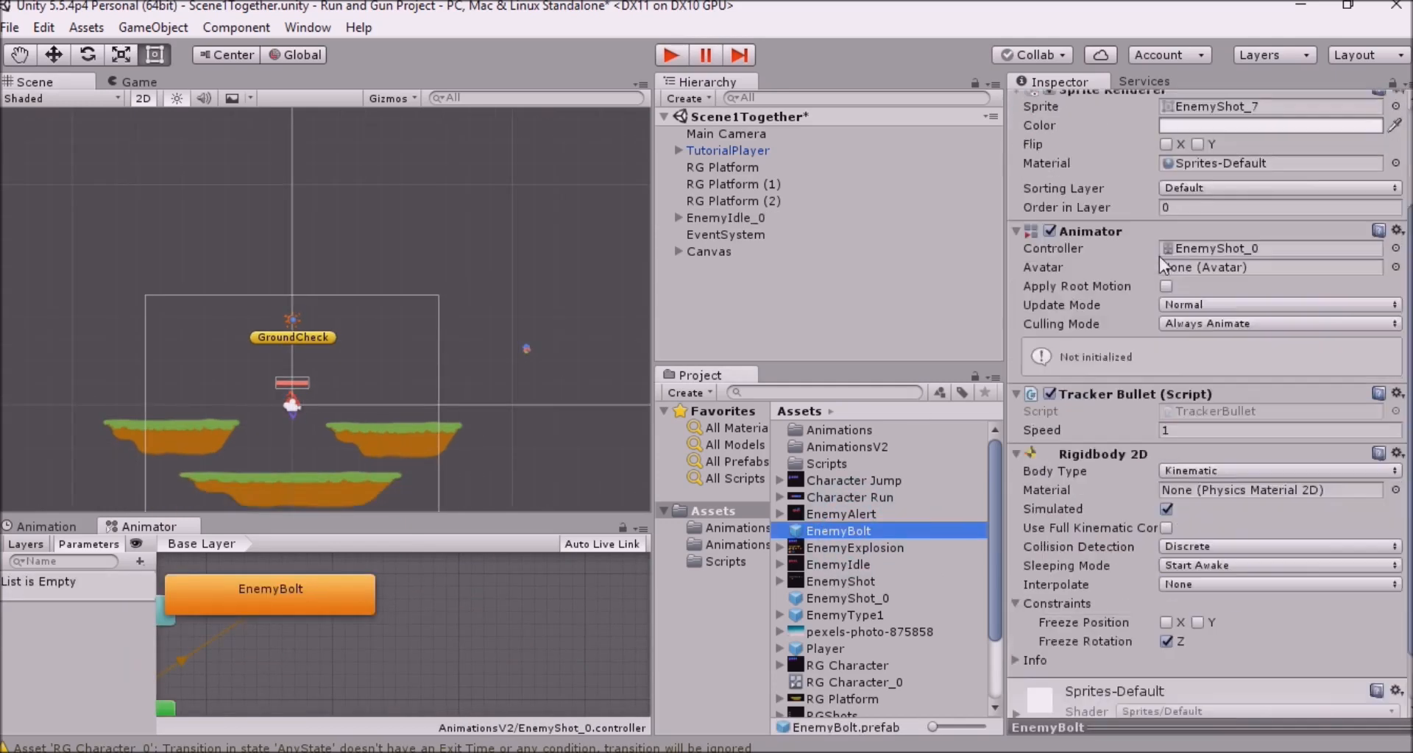
{"action": "scroll", "coordinate": [1158, 256], "scroll_direction": "up", "scroll_amount": 2}
{"action": "scroll", "coordinate": [1177, 254], "scroll_direction": "down", "scroll_amount": 4}
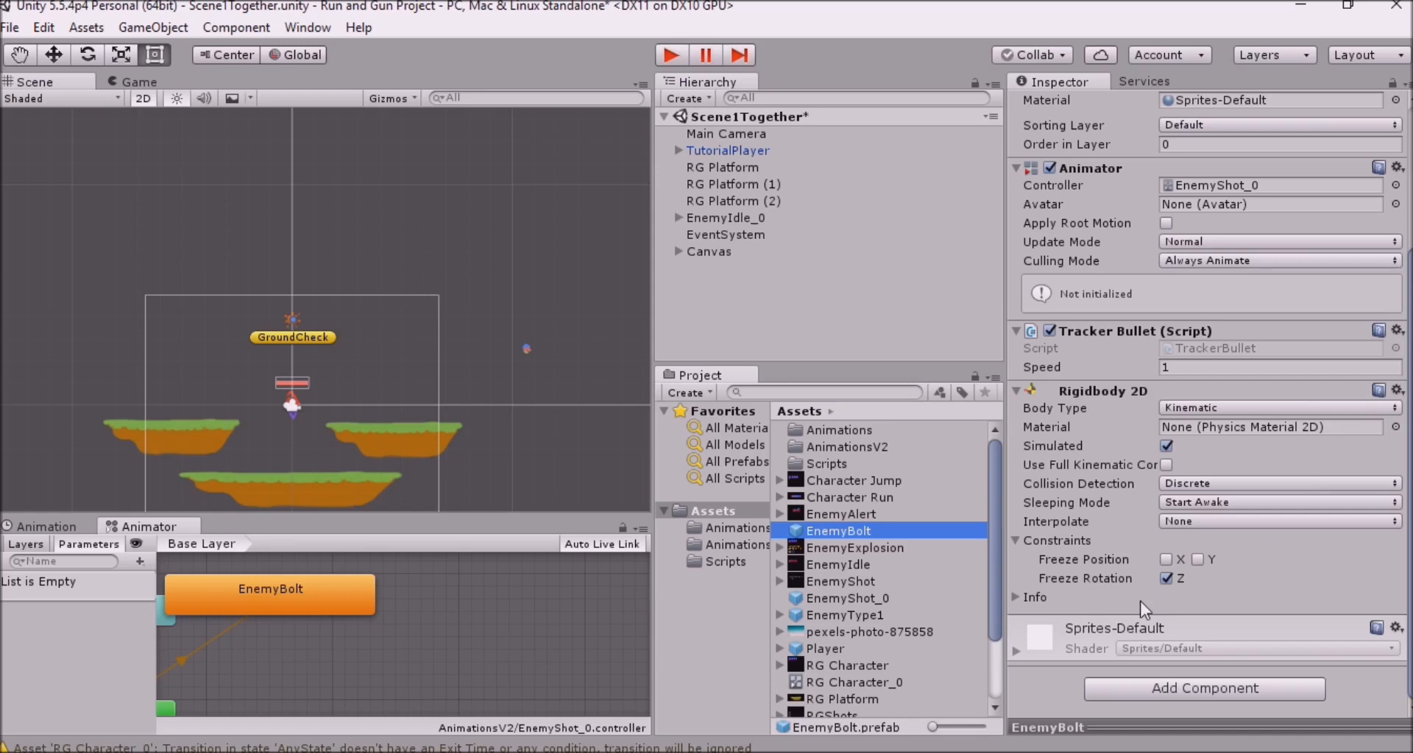
{"action": "scroll", "coordinate": [1141, 416], "scroll_direction": "up", "scroll_amount": 3}
{"action": "scroll", "coordinate": [1286, 432], "scroll_direction": "down", "scroll_amount": 3}
{"action": "left_click", "coordinate": [1108, 686]}
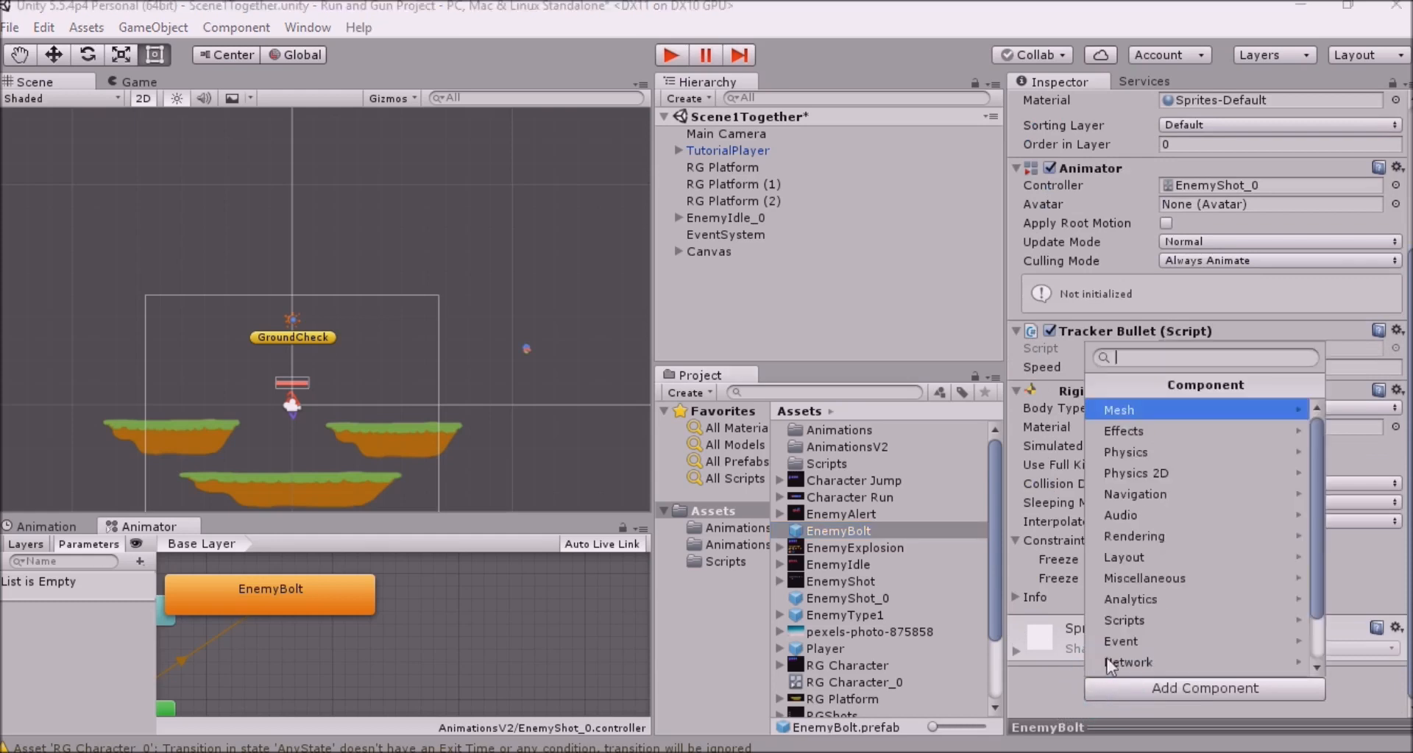
{"action": "left_click", "coordinate": [1154, 473]}
{"action": "left_click", "coordinate": [1175, 448]}
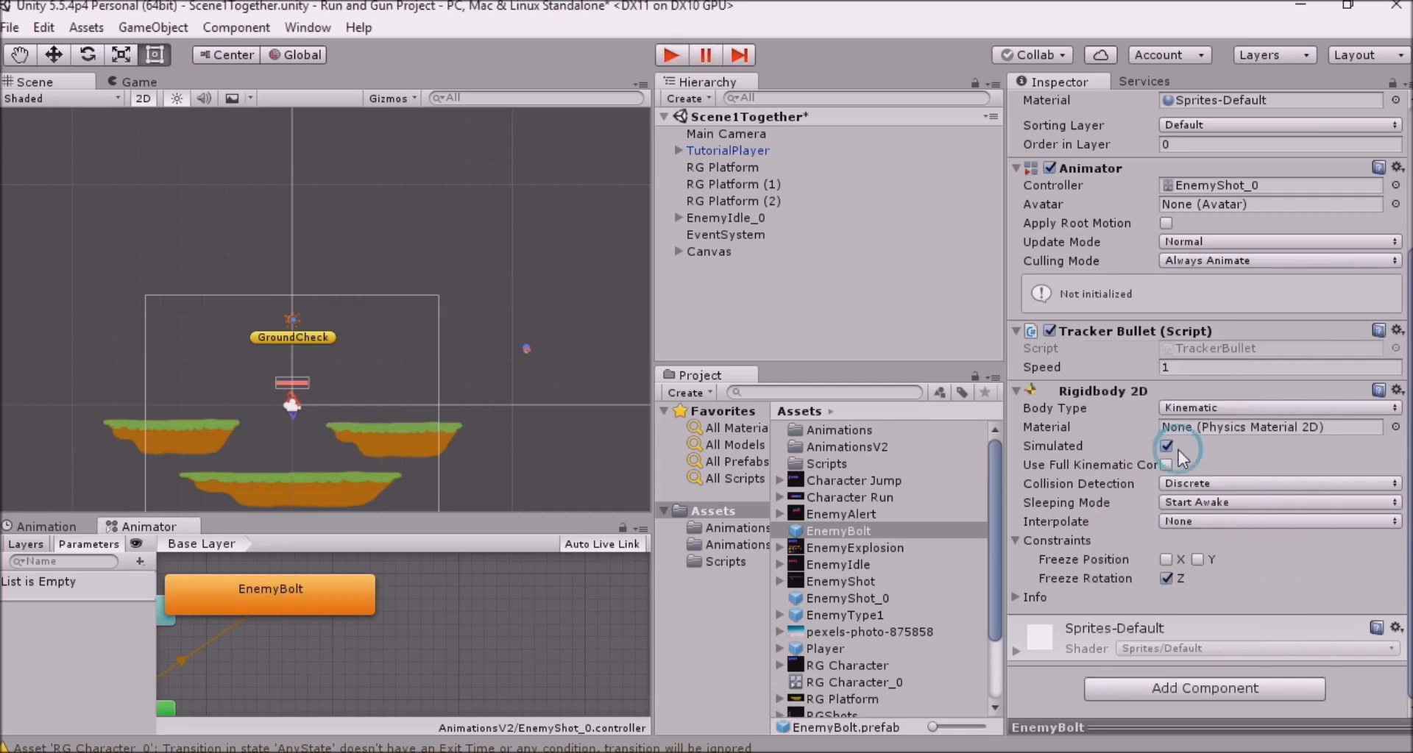
{"action": "scroll", "coordinate": [1228, 475], "scroll_direction": "down", "scroll_amount": 2}
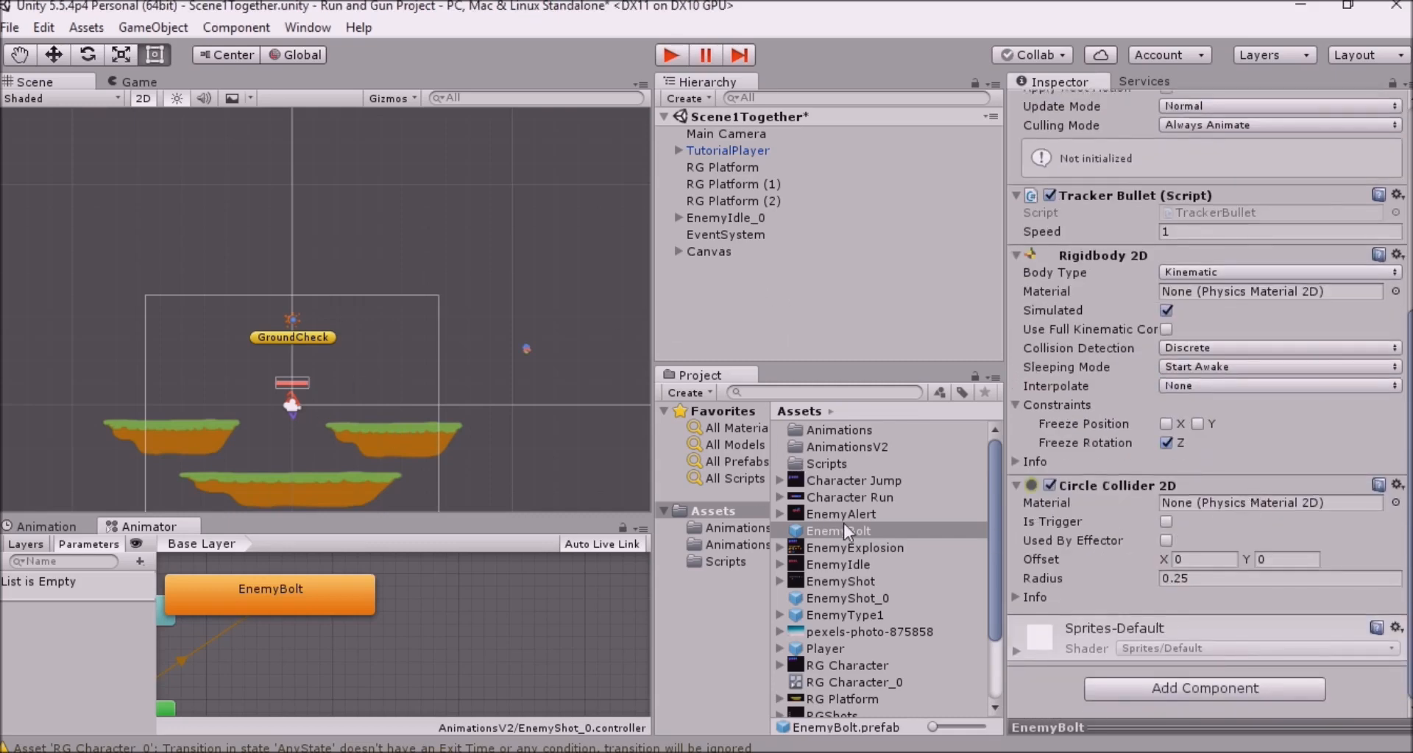
Place a temporary EnemyBolt in the scene, check its circle collider against the sprite, and delete it
{"action": "left_click_drag", "start_coordinate": [845, 527], "coordinate": [727, 309]}
{"action": "key", "text": "f"}
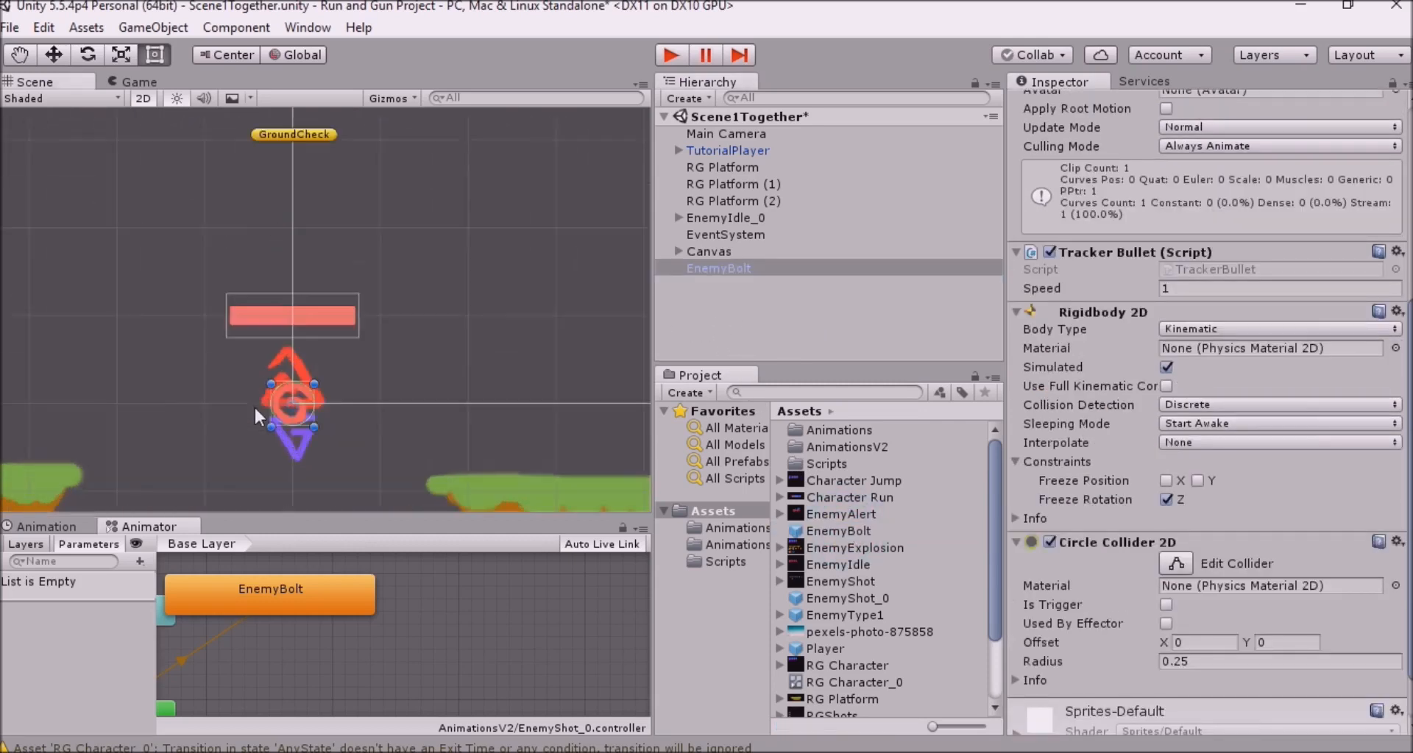
{"action": "scroll", "coordinate": [337, 335], "scroll_direction": "down", "scroll_amount": 5}
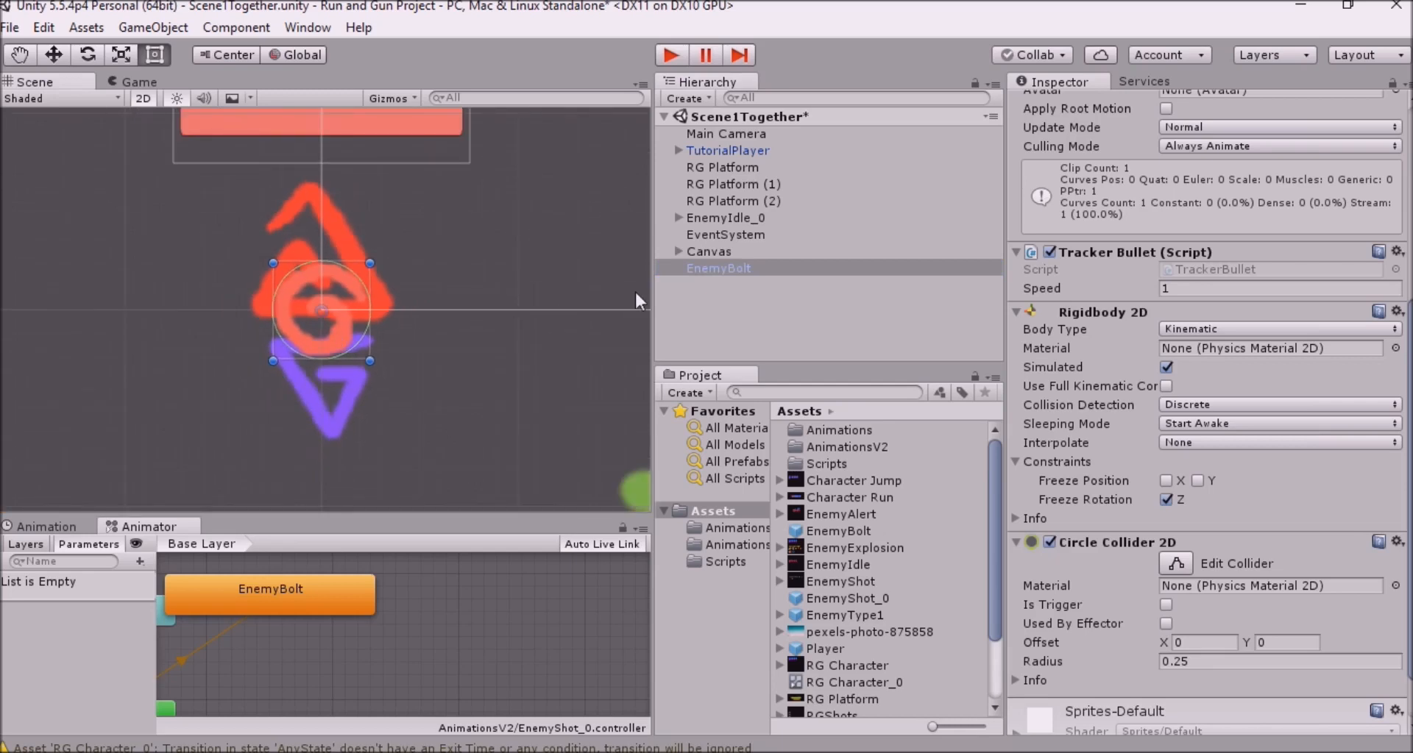
{"action": "key", "text": "Delete"}
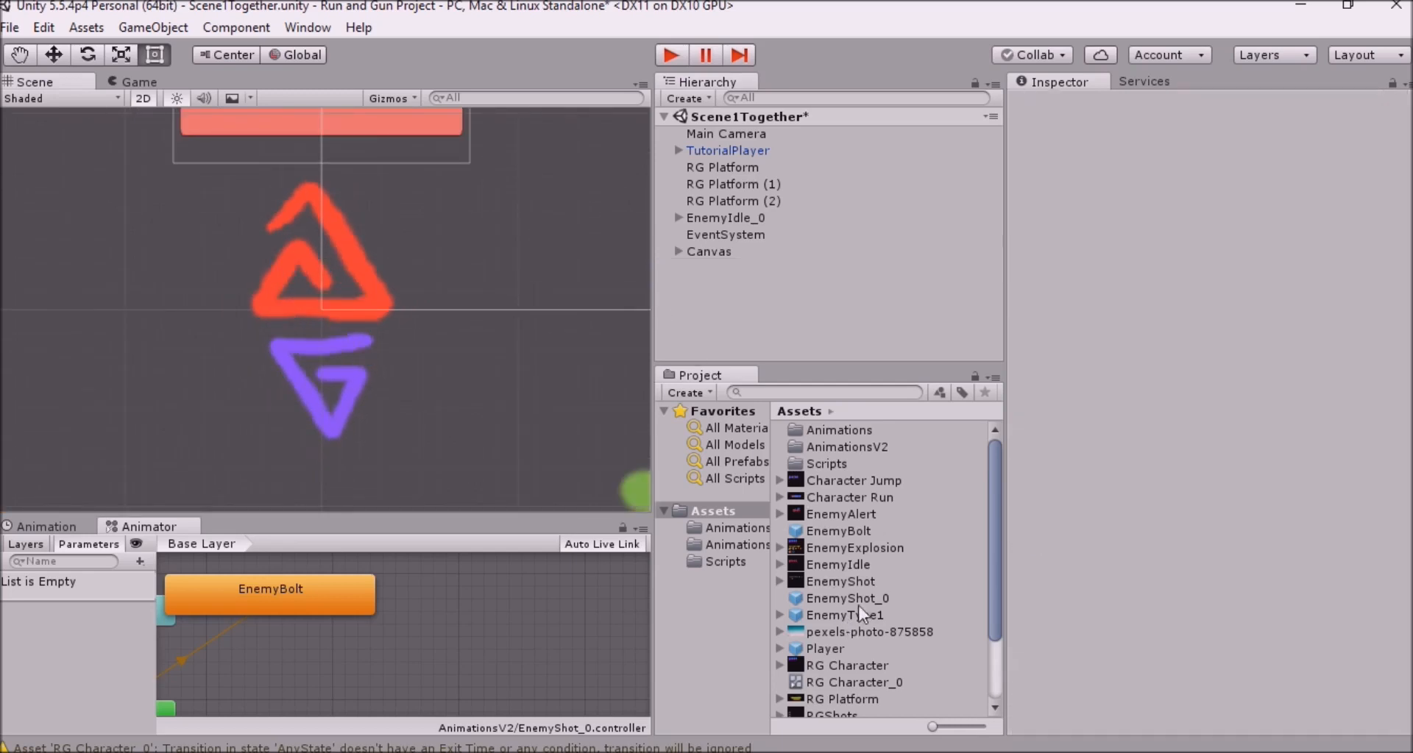
Make the EnemyBolt prefab's Circle Collider 2D a trigger
{"action": "left_click", "coordinate": [862, 536]}
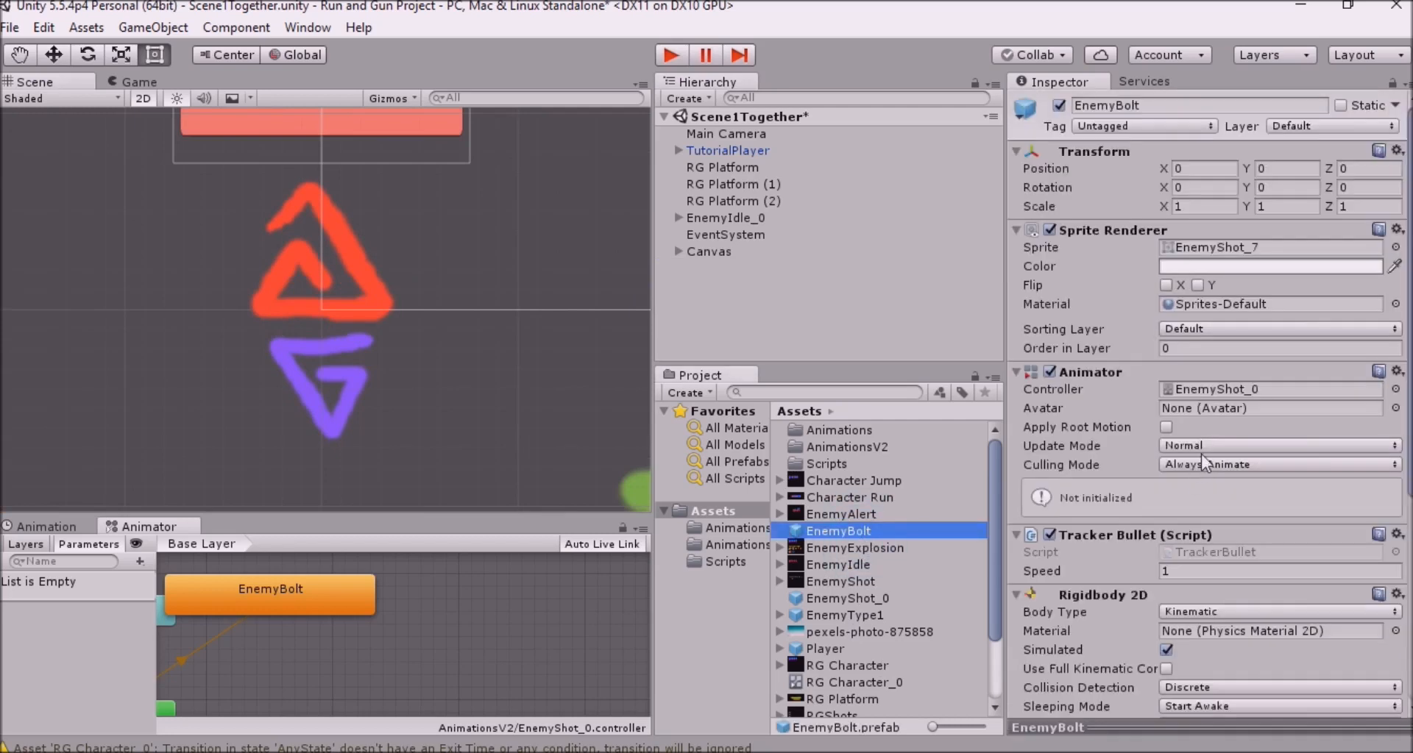
{"action": "scroll", "coordinate": [1201, 453], "scroll_direction": "down", "scroll_amount": 6}
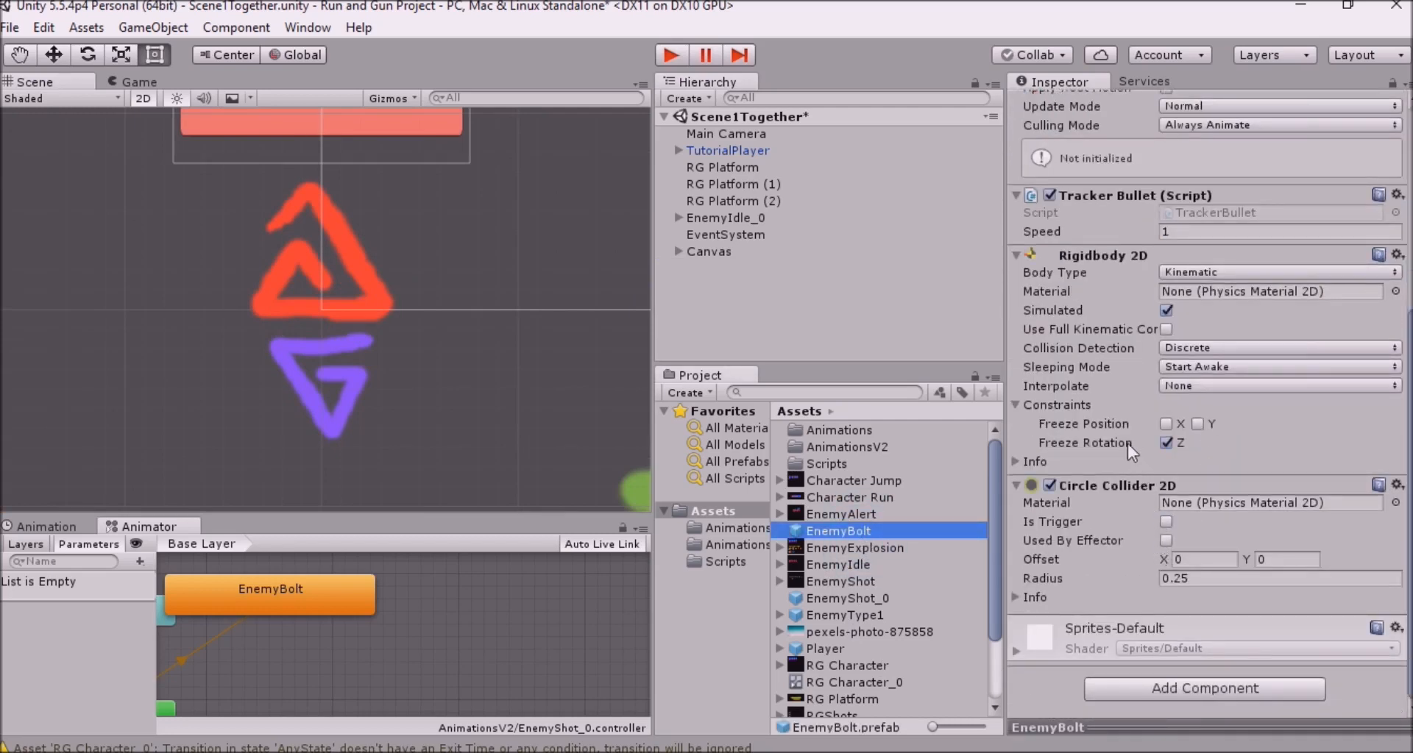
{"action": "left_click", "coordinate": [1165, 523]}
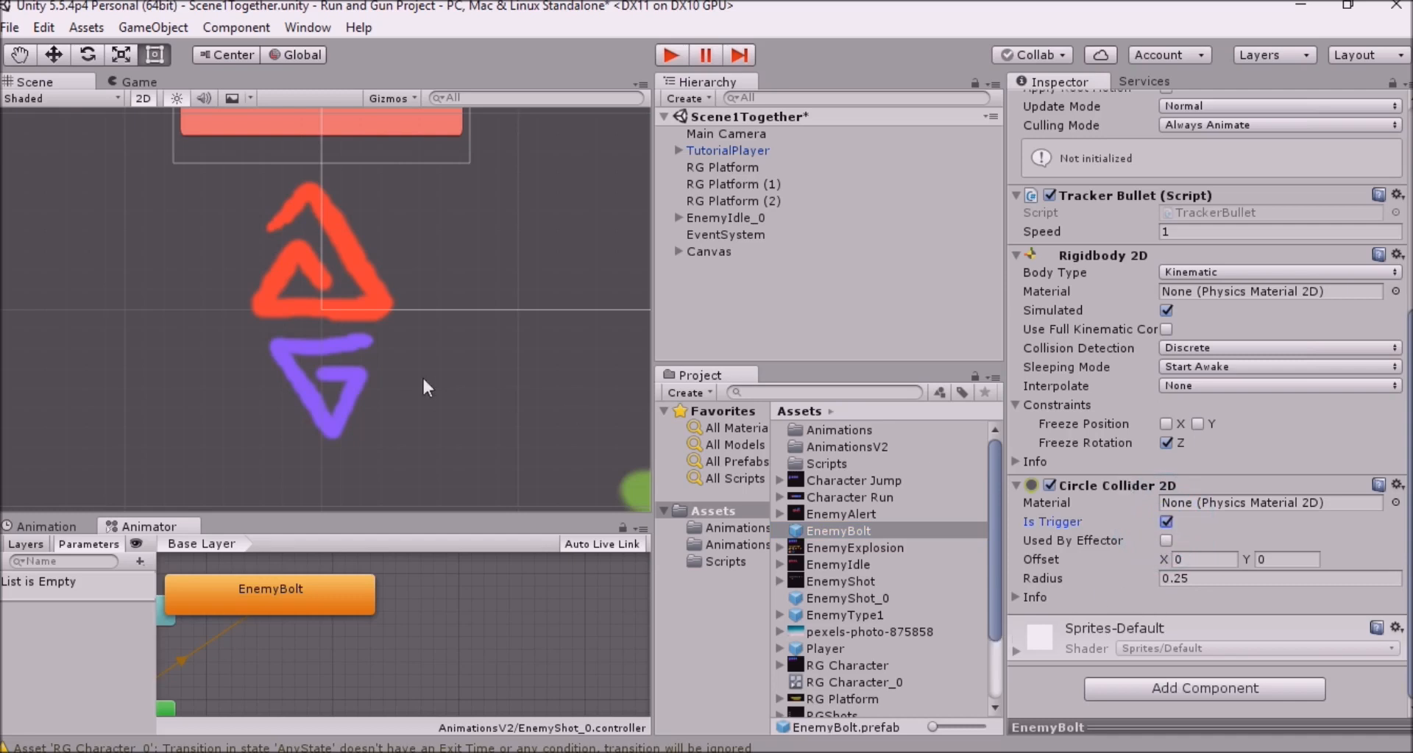
Add the Player Destruction script to the EnemyBolt prefab
{"action": "scroll", "coordinate": [234, 352], "scroll_direction": "down", "scroll_amount": 8}
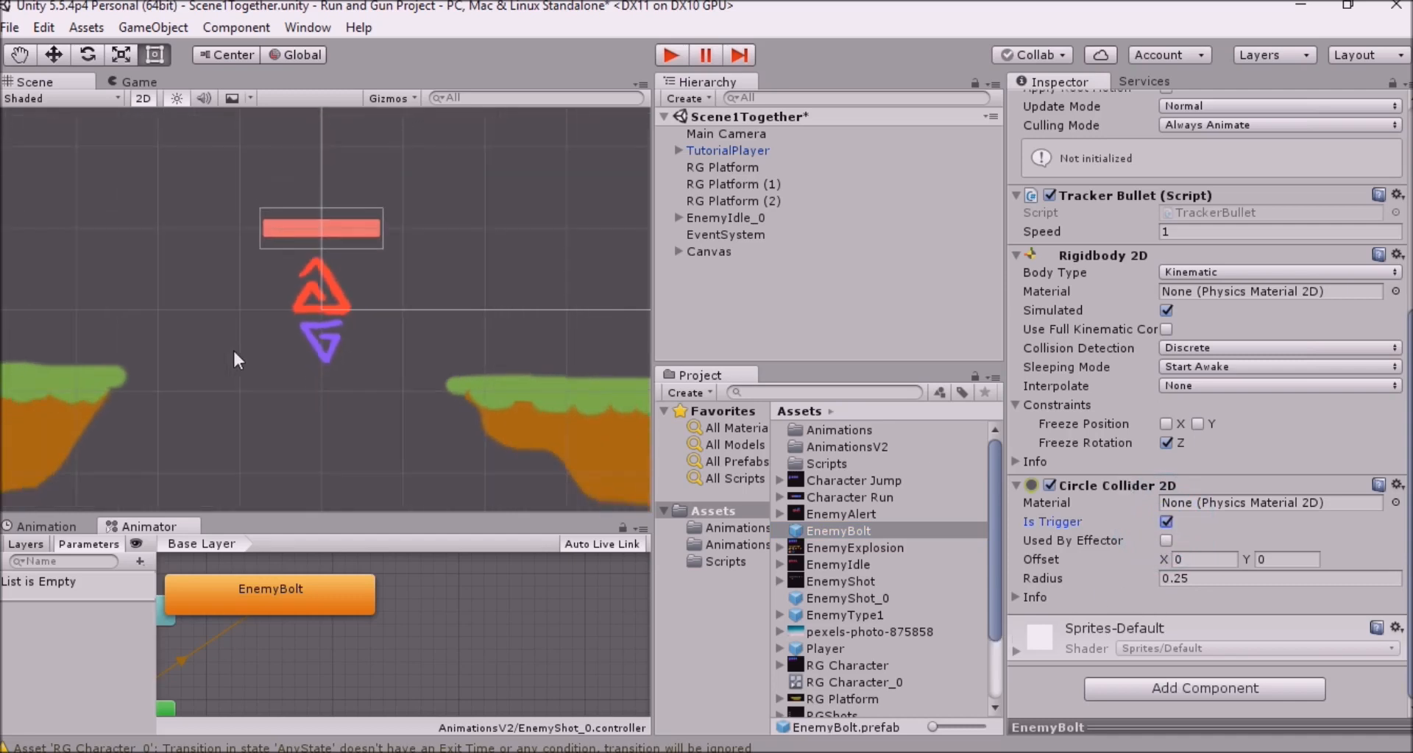
{"action": "scroll", "coordinate": [234, 353], "scroll_direction": "down", "scroll_amount": 6}
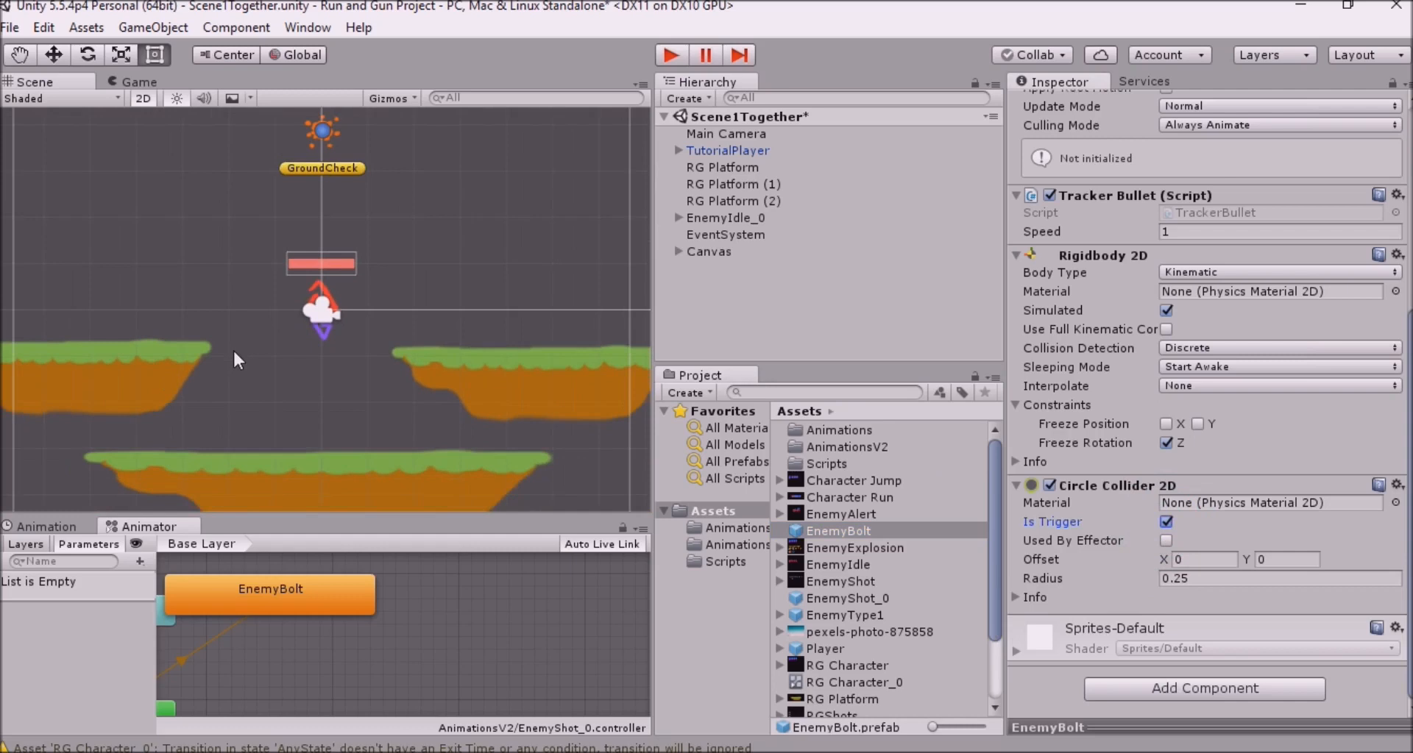
{"action": "scroll", "coordinate": [232, 347], "scroll_direction": "down", "scroll_amount": 4}
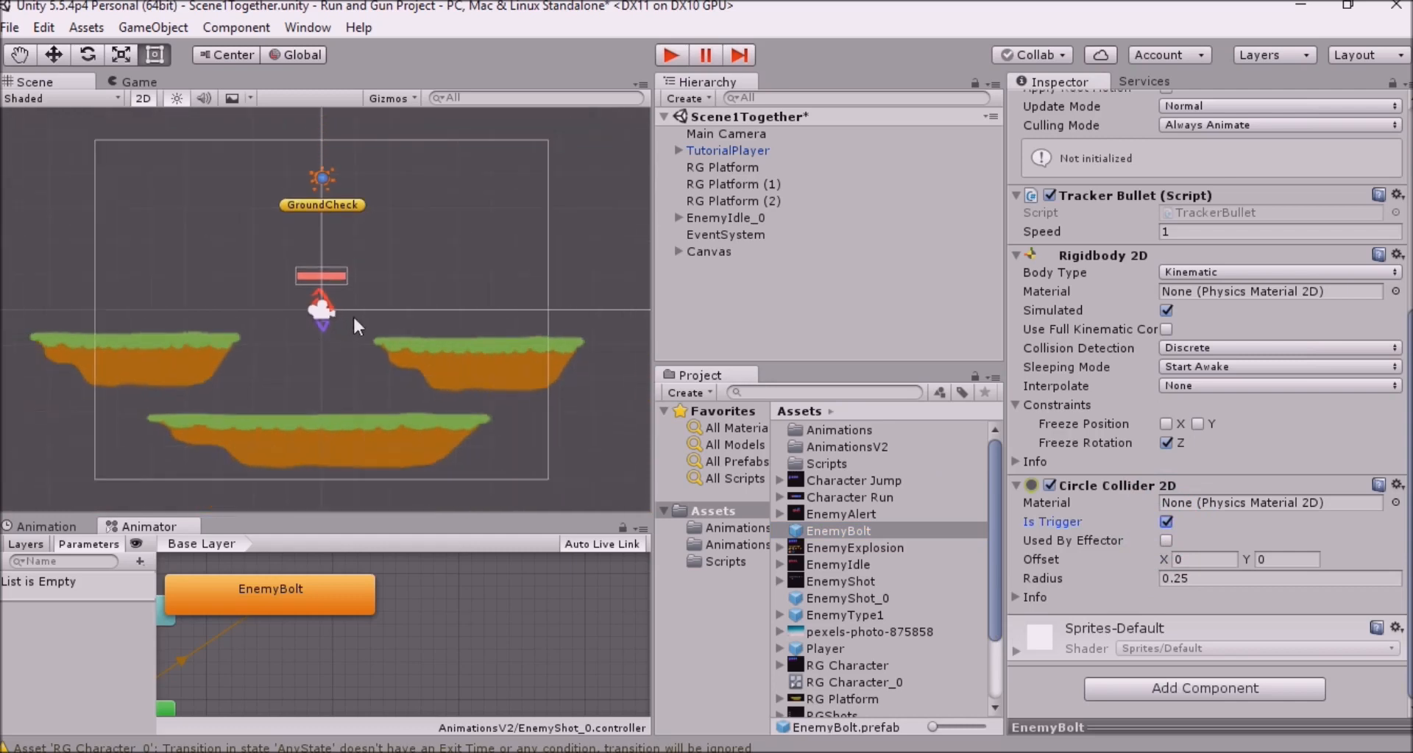
{"action": "left_click", "coordinate": [1198, 688]}
{"action": "left_click", "coordinate": [1202, 622]}
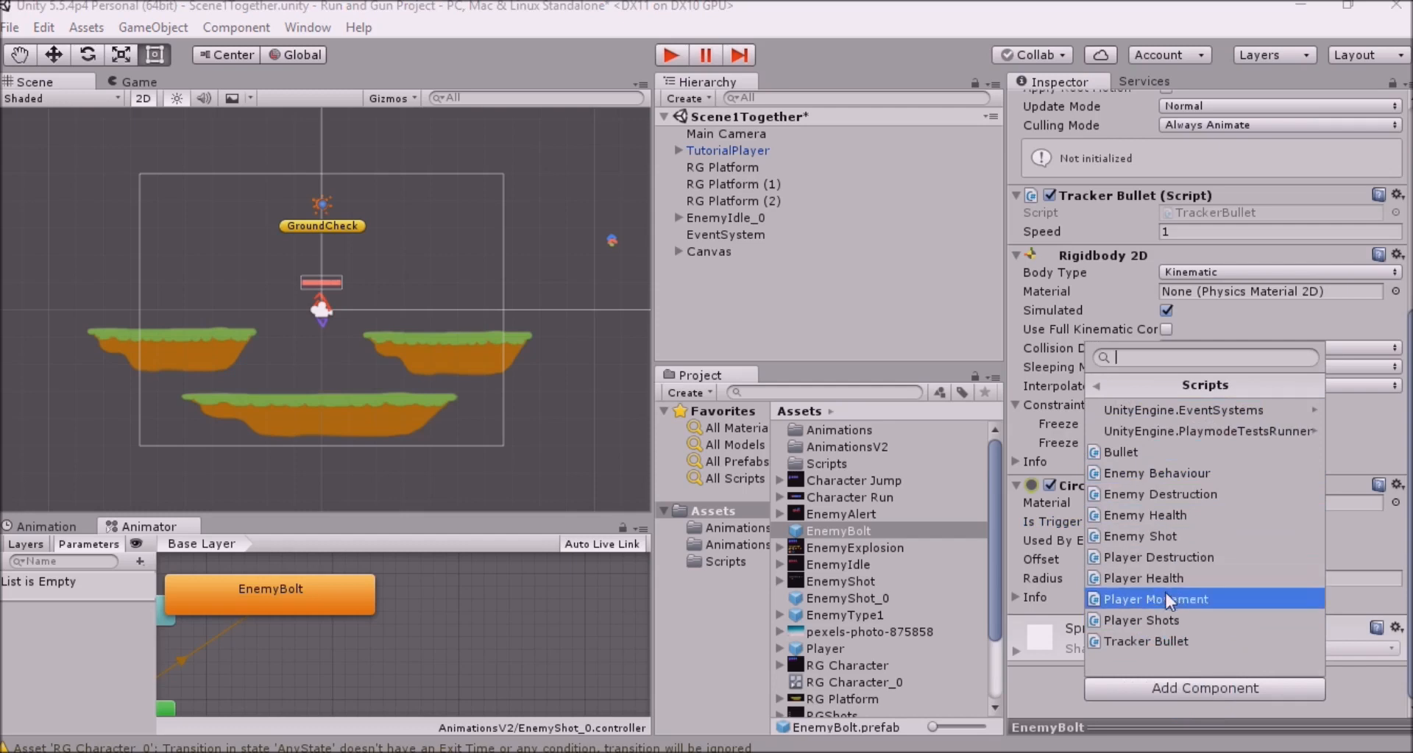
{"action": "left_click", "coordinate": [1182, 558]}
{"action": "scroll", "coordinate": [1185, 570], "scroll_direction": "down", "scroll_amount": 2}
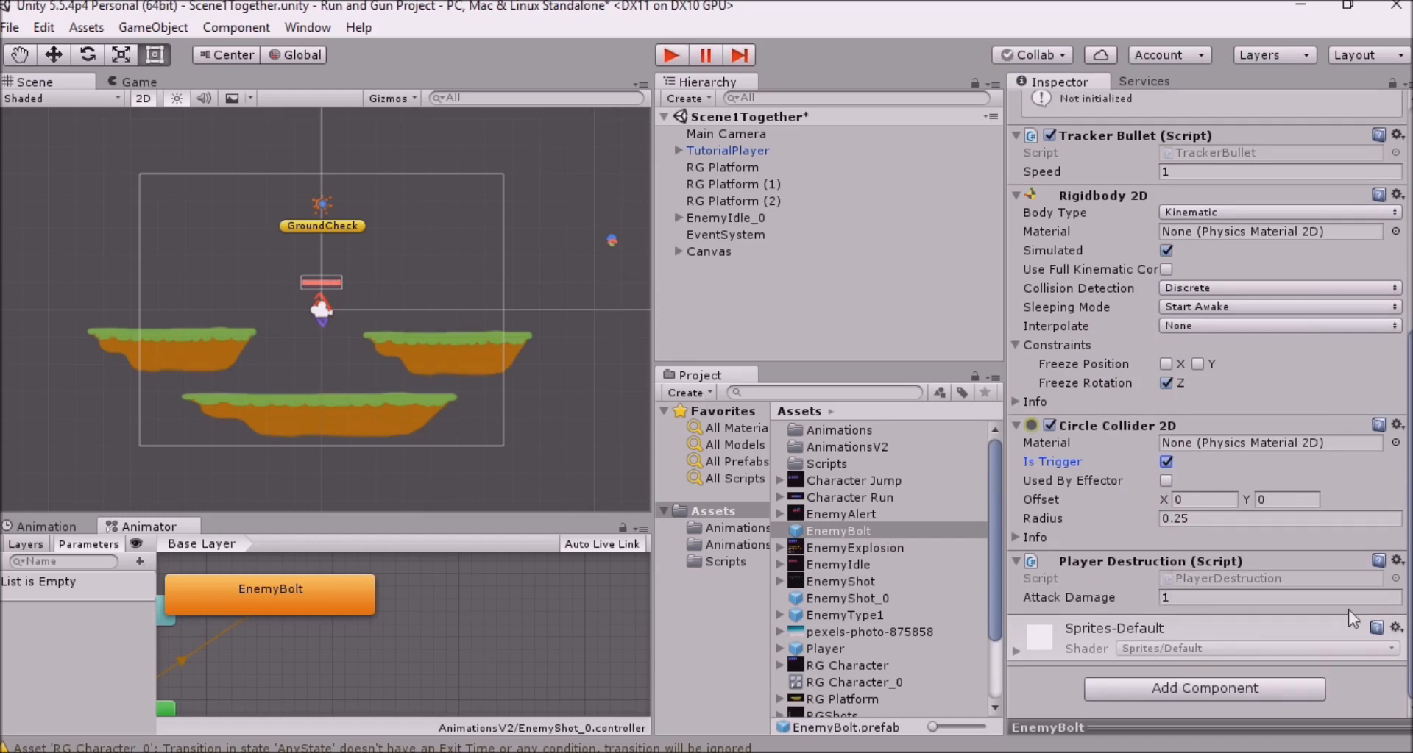
Add the Player Health script to the TutorialPlayer object
{"action": "left_click", "coordinate": [706, 250]}
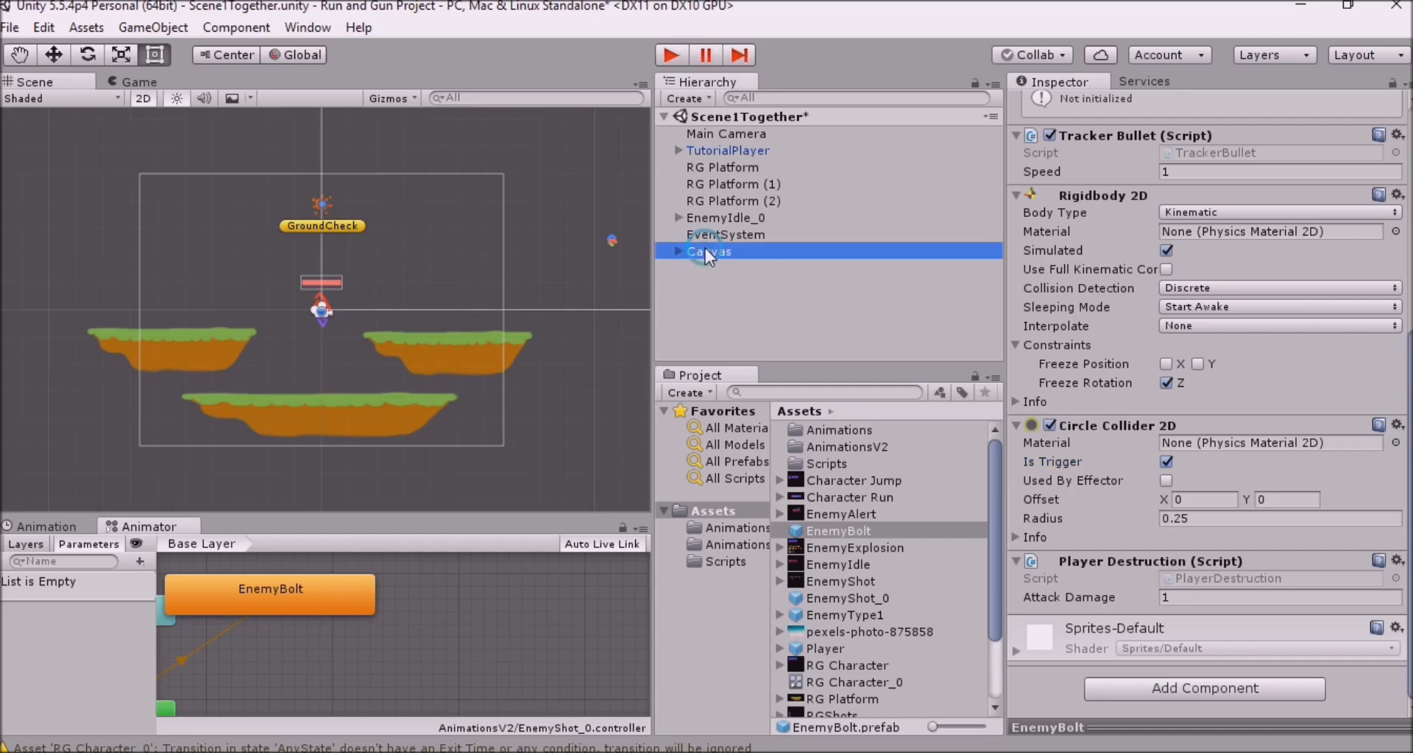
{"action": "left_click", "coordinate": [734, 153]}
{"action": "scroll", "coordinate": [1298, 417], "scroll_direction": "down", "scroll_amount": 2}
{"action": "scroll", "coordinate": [1299, 417], "scroll_direction": "down", "scroll_amount": 8}
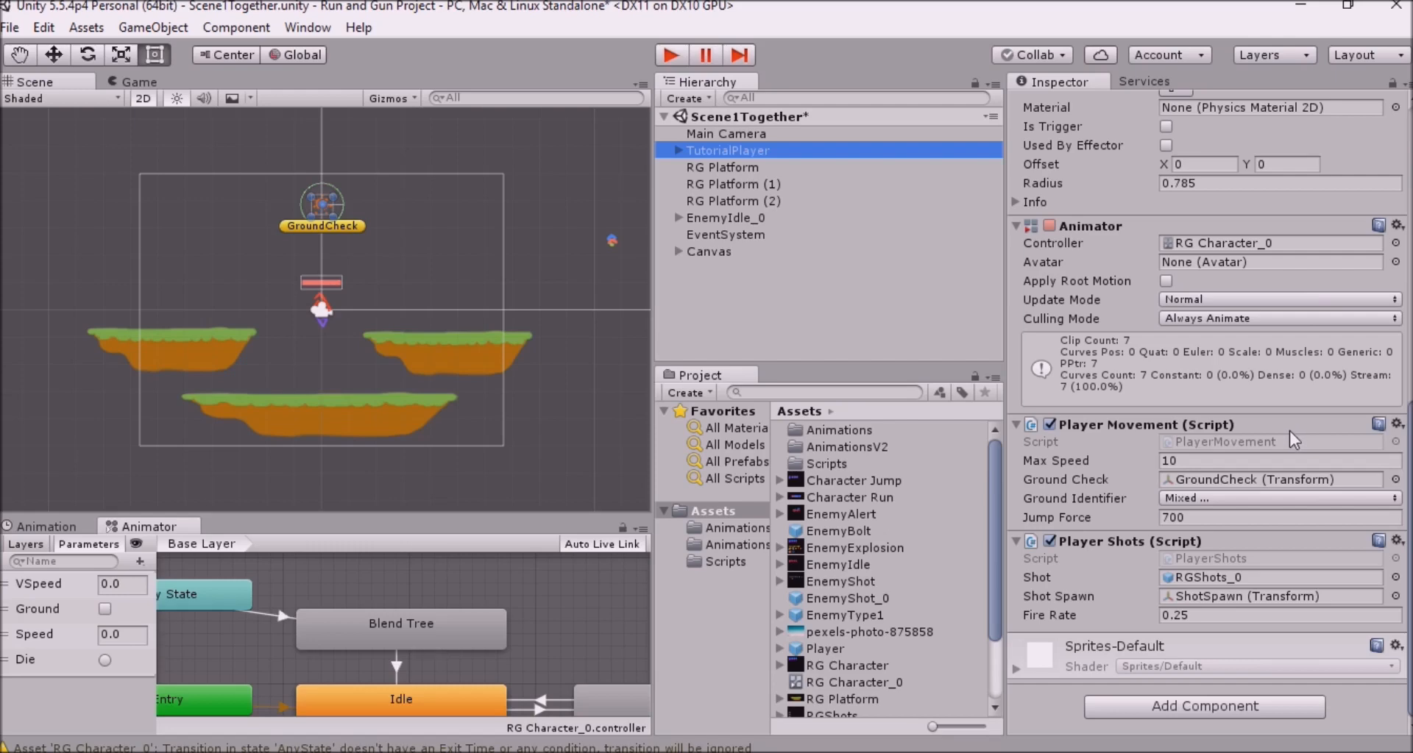
{"action": "scroll", "coordinate": [1243, 369], "scroll_direction": "up", "scroll_amount": 8}
{"action": "scroll", "coordinate": [1242, 368], "scroll_direction": "down", "scroll_amount": 7}
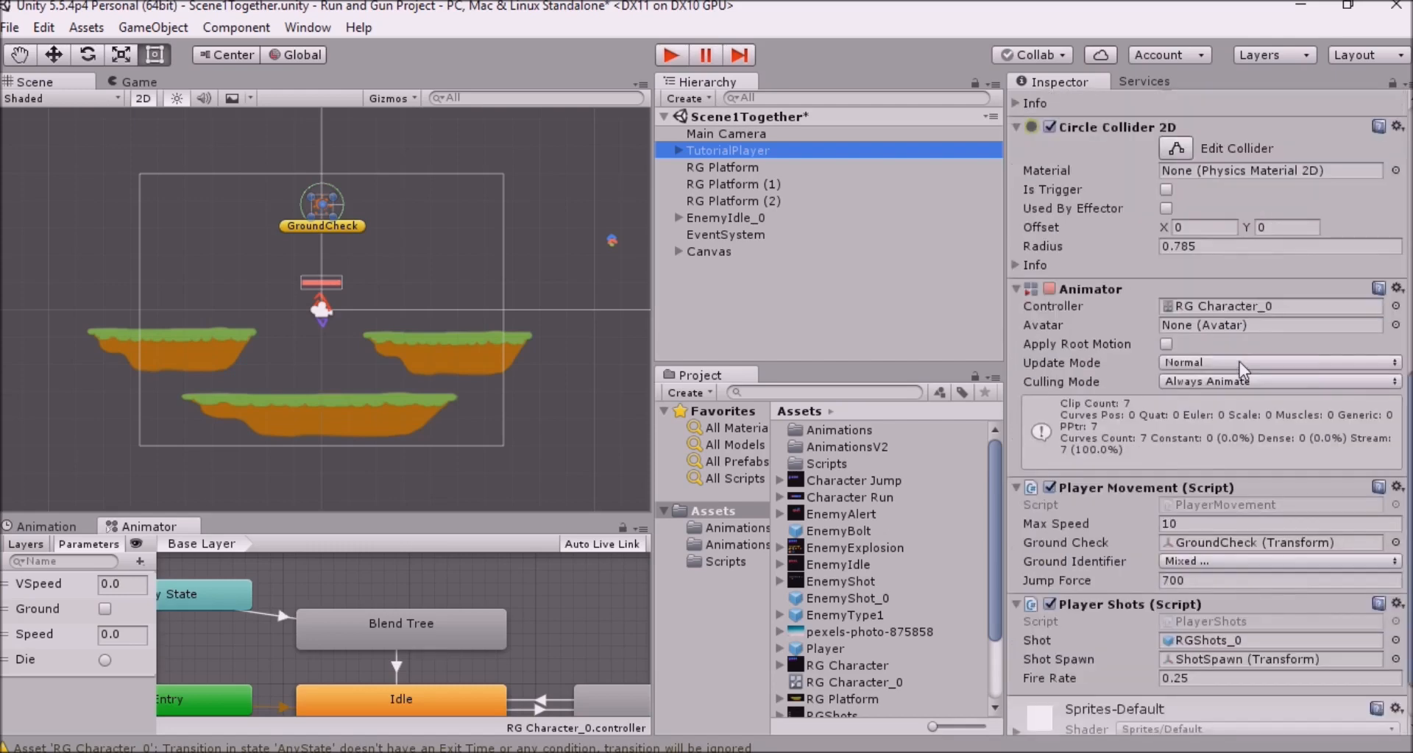
{"action": "scroll", "coordinate": [1243, 370], "scroll_direction": "down", "scroll_amount": 2}
{"action": "left_click", "coordinate": [1282, 706]}
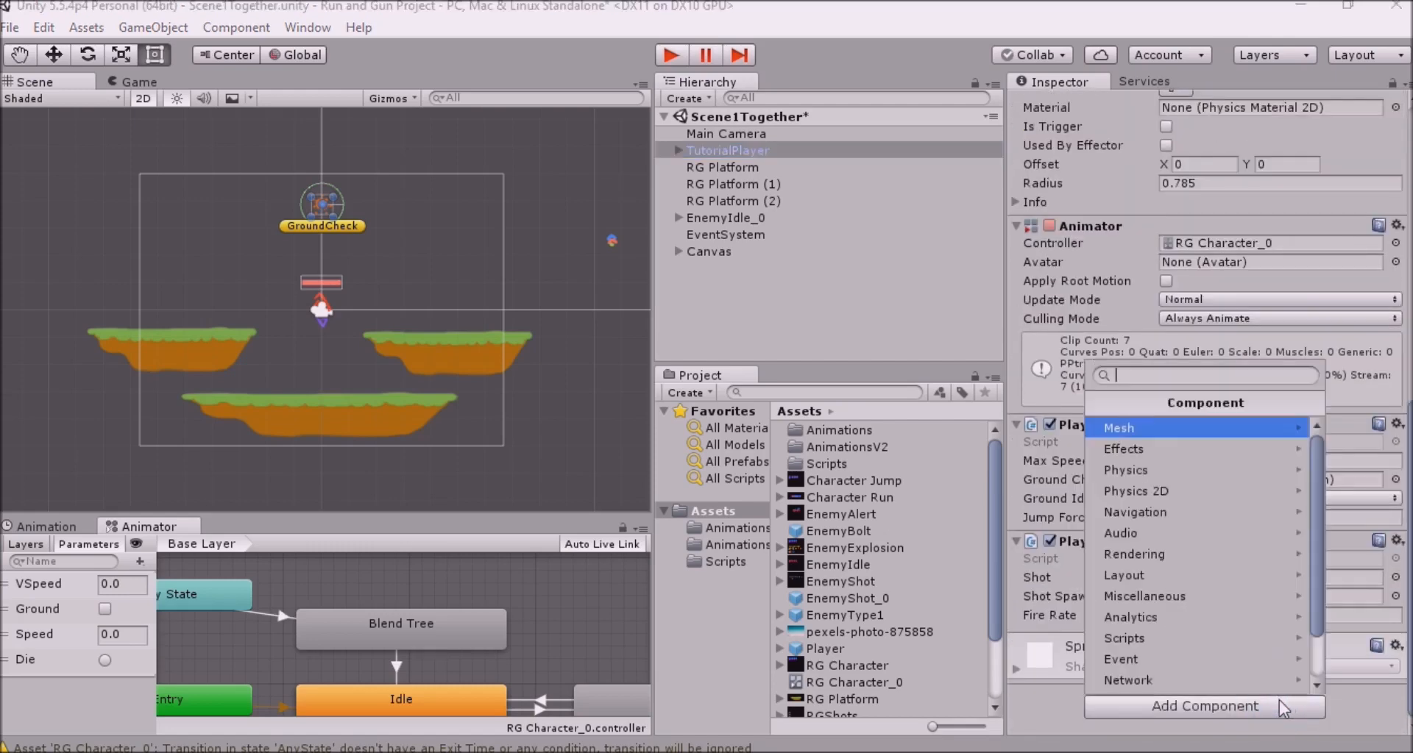
{"action": "scroll", "coordinate": [1184, 648], "scroll_direction": "down", "scroll_amount": 2}
{"action": "left_click", "coordinate": [1192, 584]}
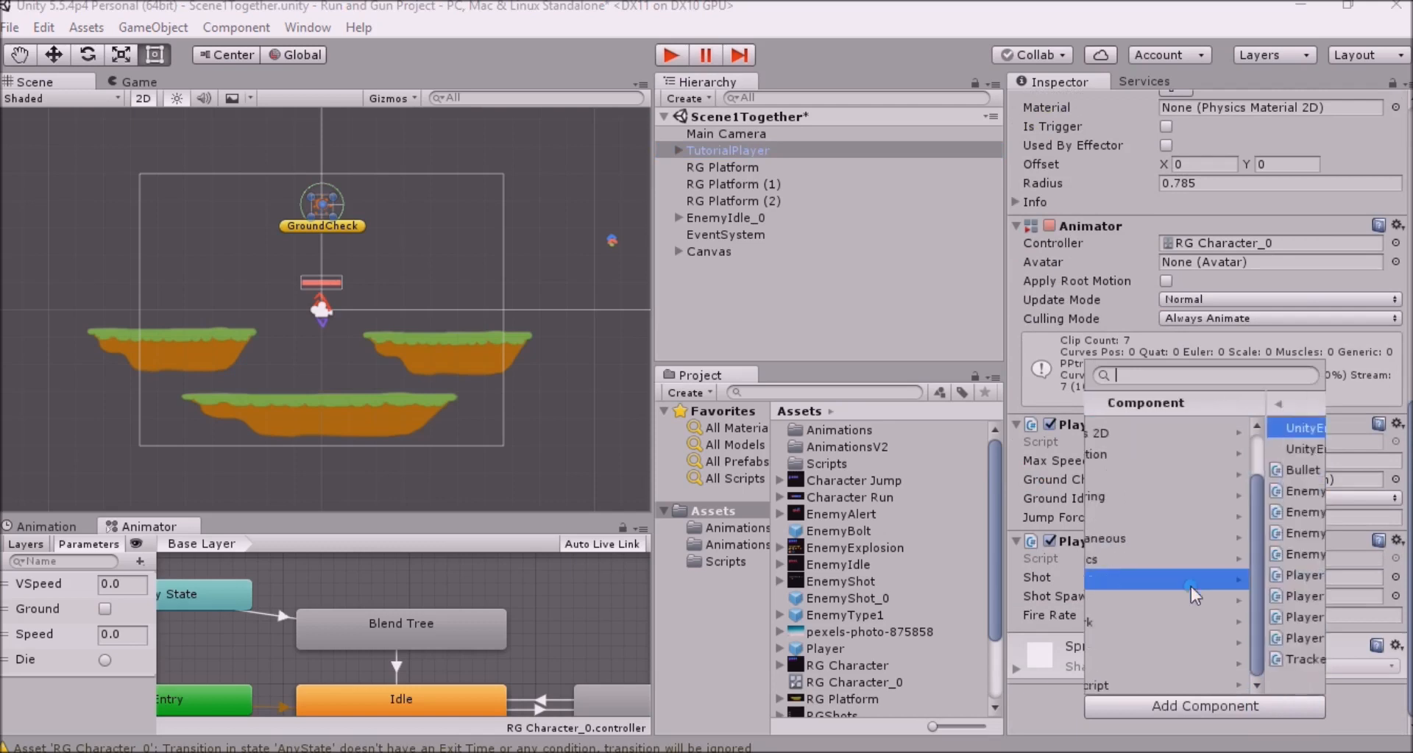
{"action": "left_click", "coordinate": [1173, 596]}
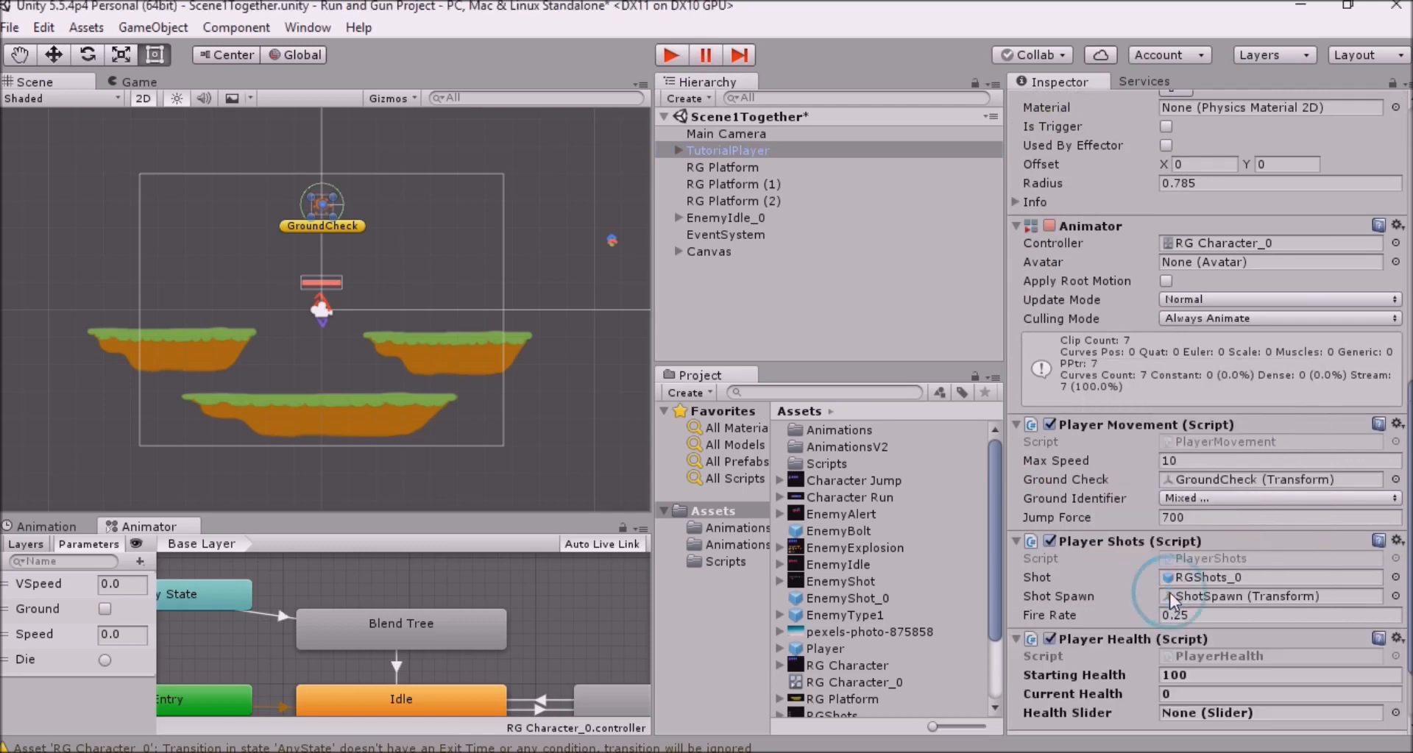
Set Starting Health to 10 in TutorialPlayer's Player Health script and assign the Canvas's Slider as its Health Slider
{"action": "scroll", "coordinate": [1243, 513], "scroll_direction": "down", "scroll_amount": 2}
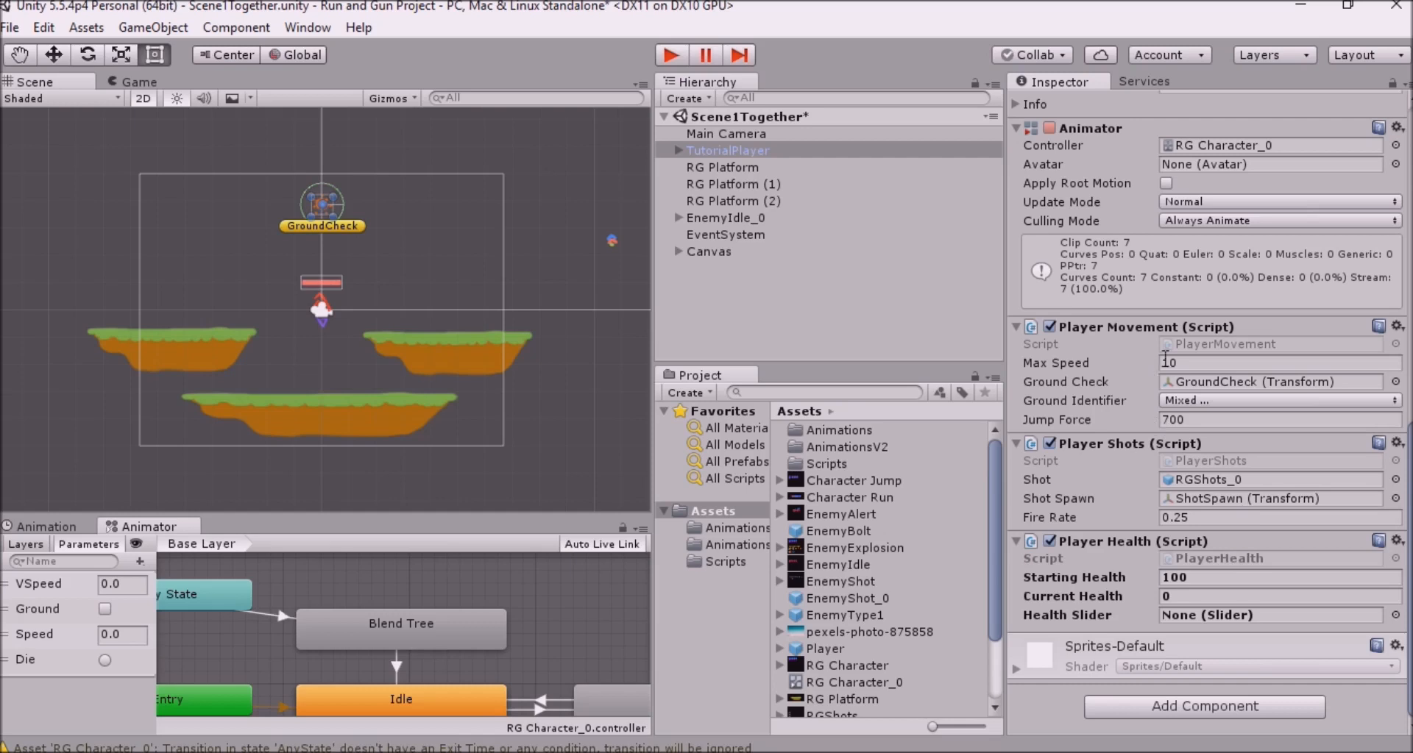
{"action": "left_click", "coordinate": [1187, 578]}
{"action": "type", "text": "10"}
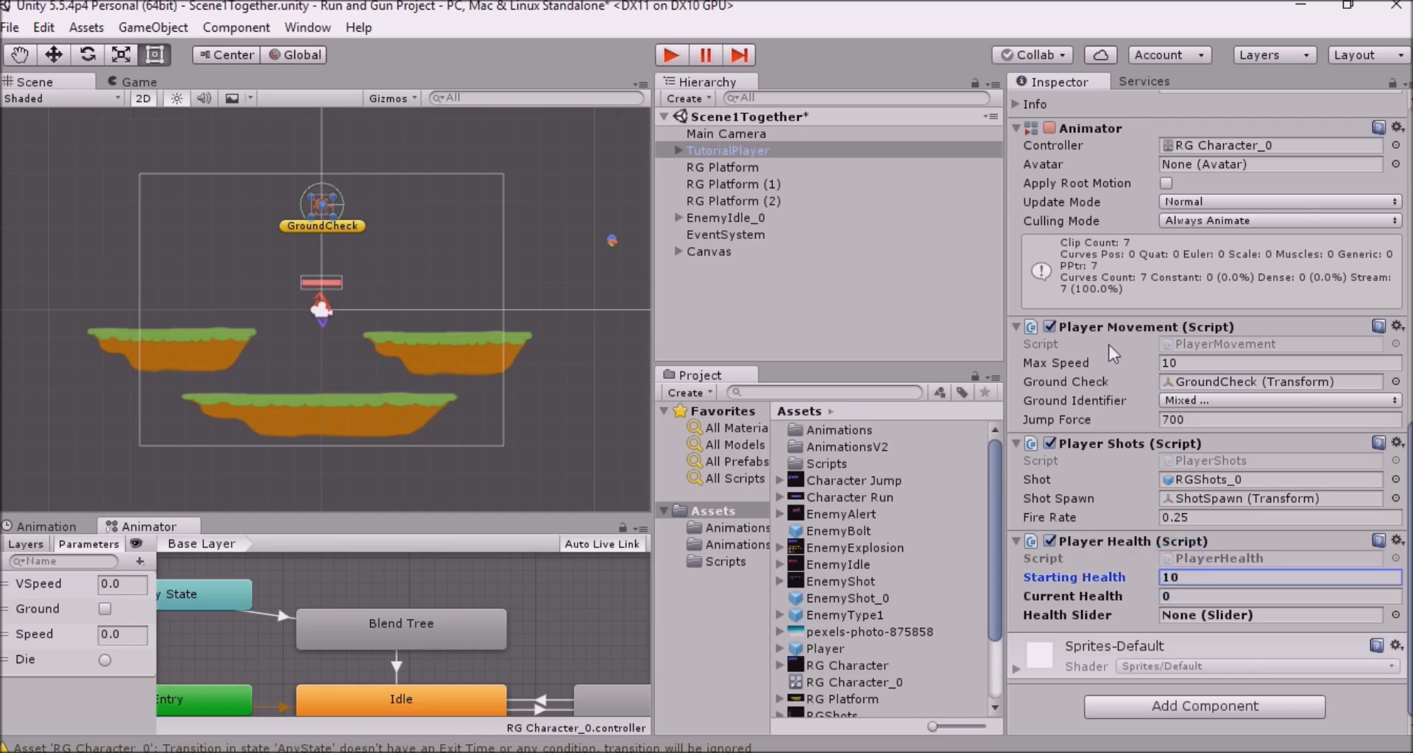
{"action": "left_click", "coordinate": [687, 152]}
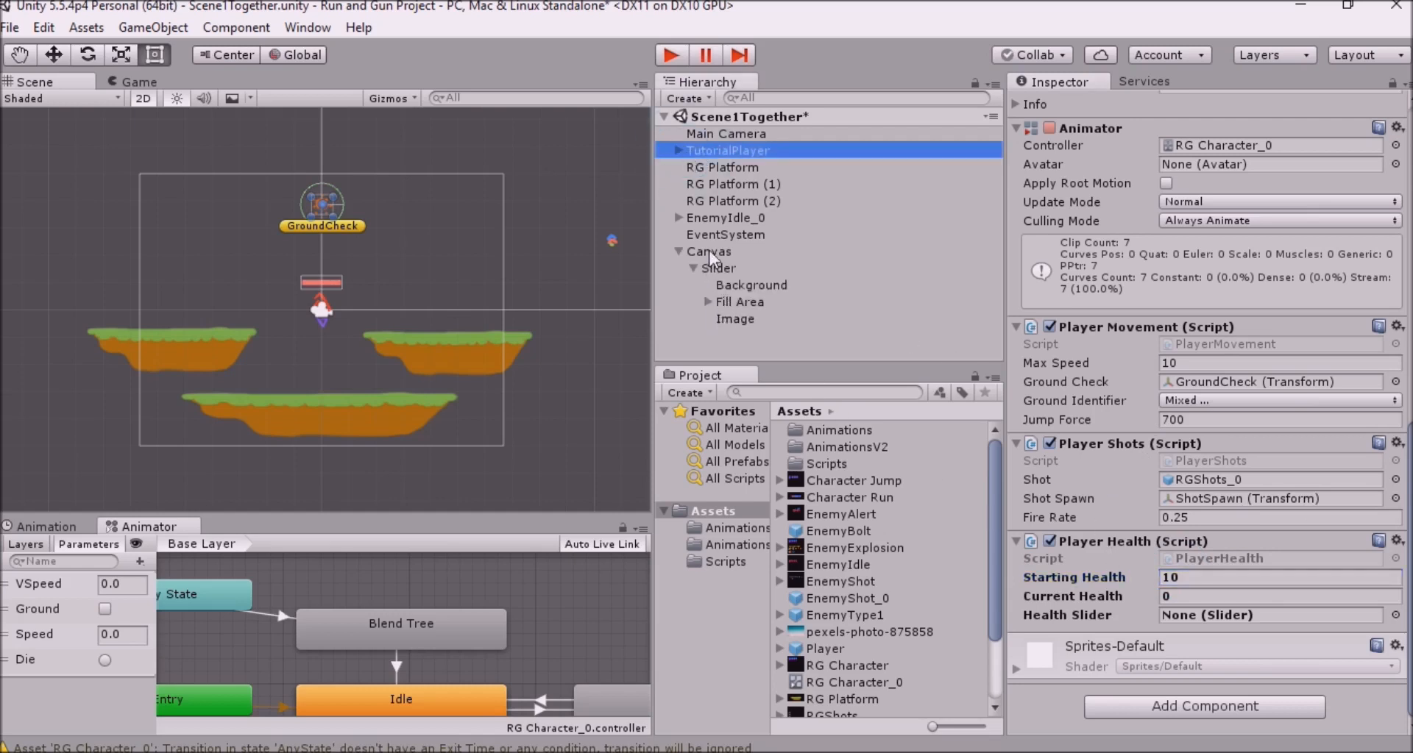
{"action": "mouse_move", "coordinate": [717, 267]}
{"action": "left_mouse_down"}
{"action": "mouse_move", "coordinate": [1159, 562]}
{"action": "mouse_move", "coordinate": [1214, 629]}
{"action": "mouse_move", "coordinate": [1229, 618]}
{"action": "left_mouse_up"}
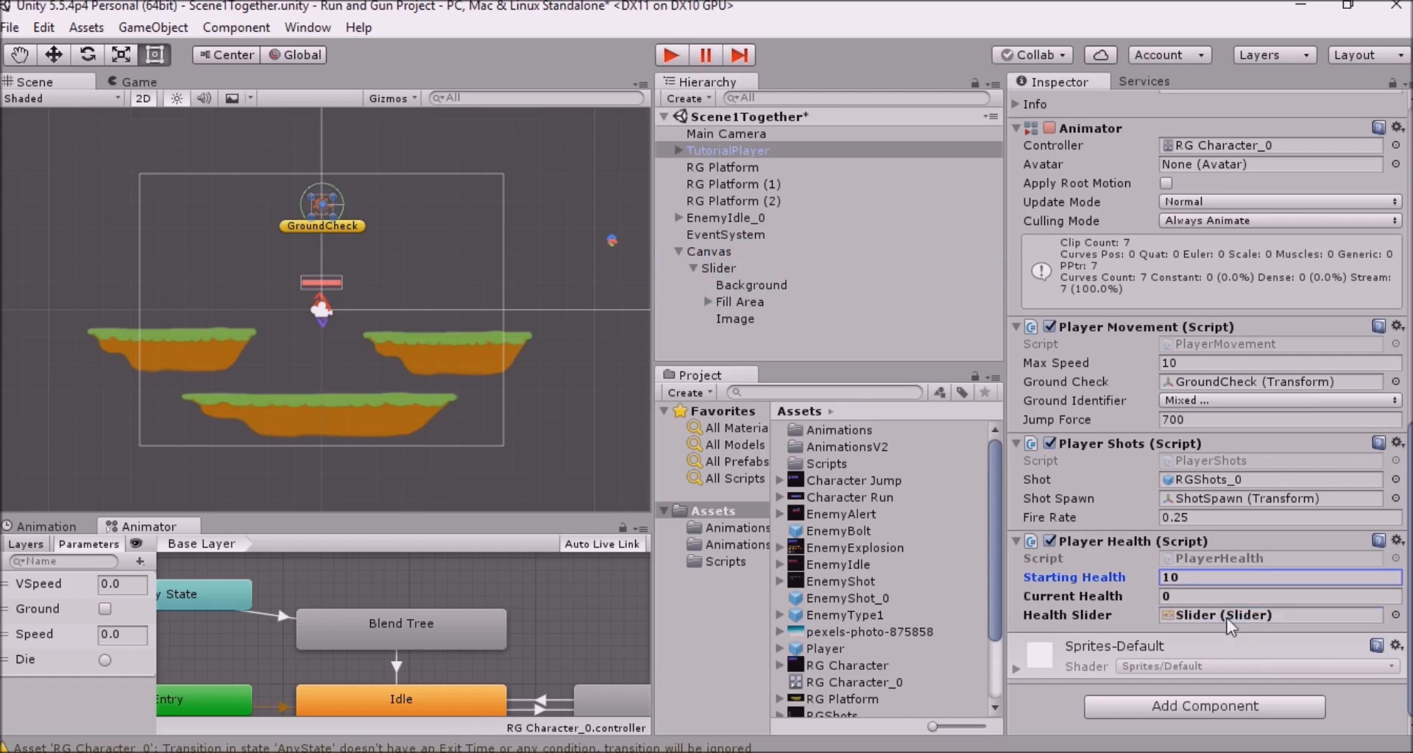
Set the health Slider's Max Value to 10 and its Value to 10
{"action": "left_click", "coordinate": [717, 268]}
{"action": "left_click", "coordinate": [1186, 523]}
{"action": "type", "text": "10"}
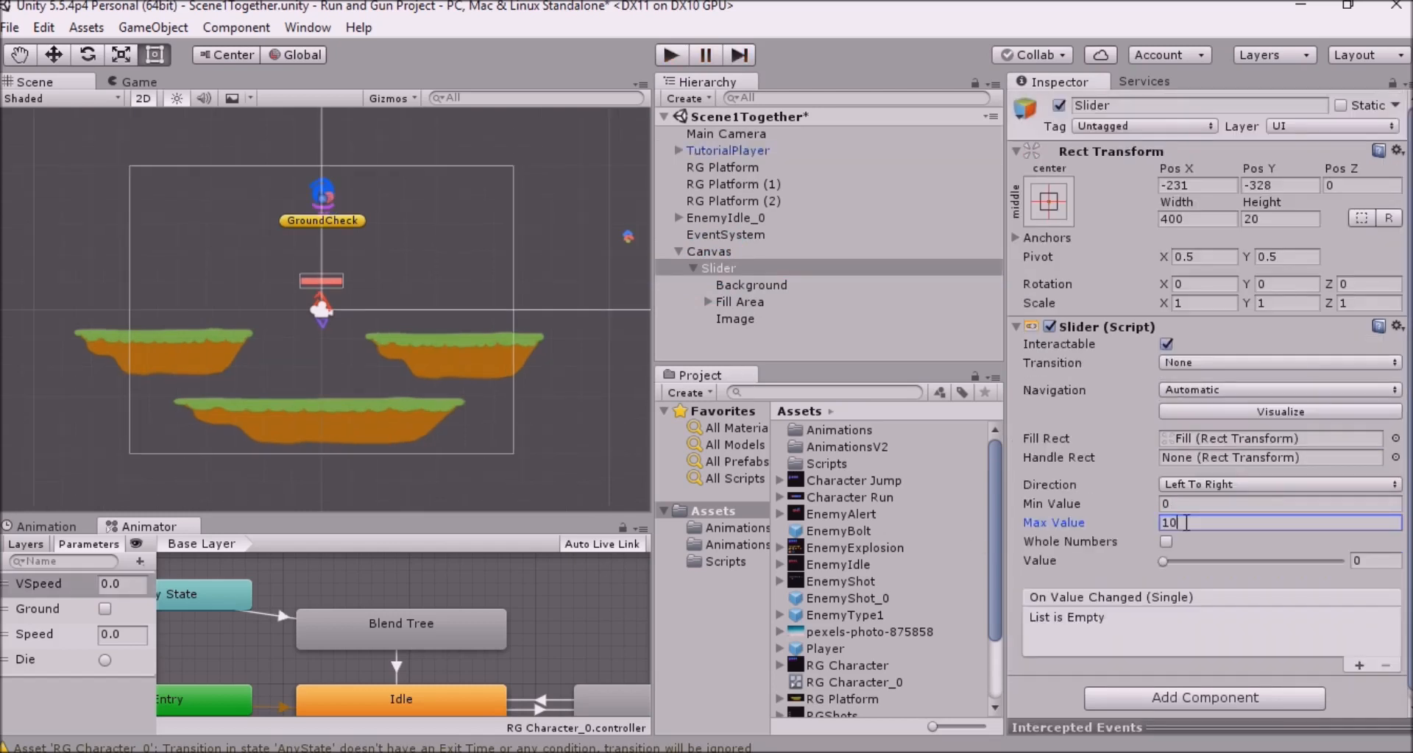
{"action": "left_click_drag", "start_coordinate": [1163, 562], "coordinate": [1340, 561]}
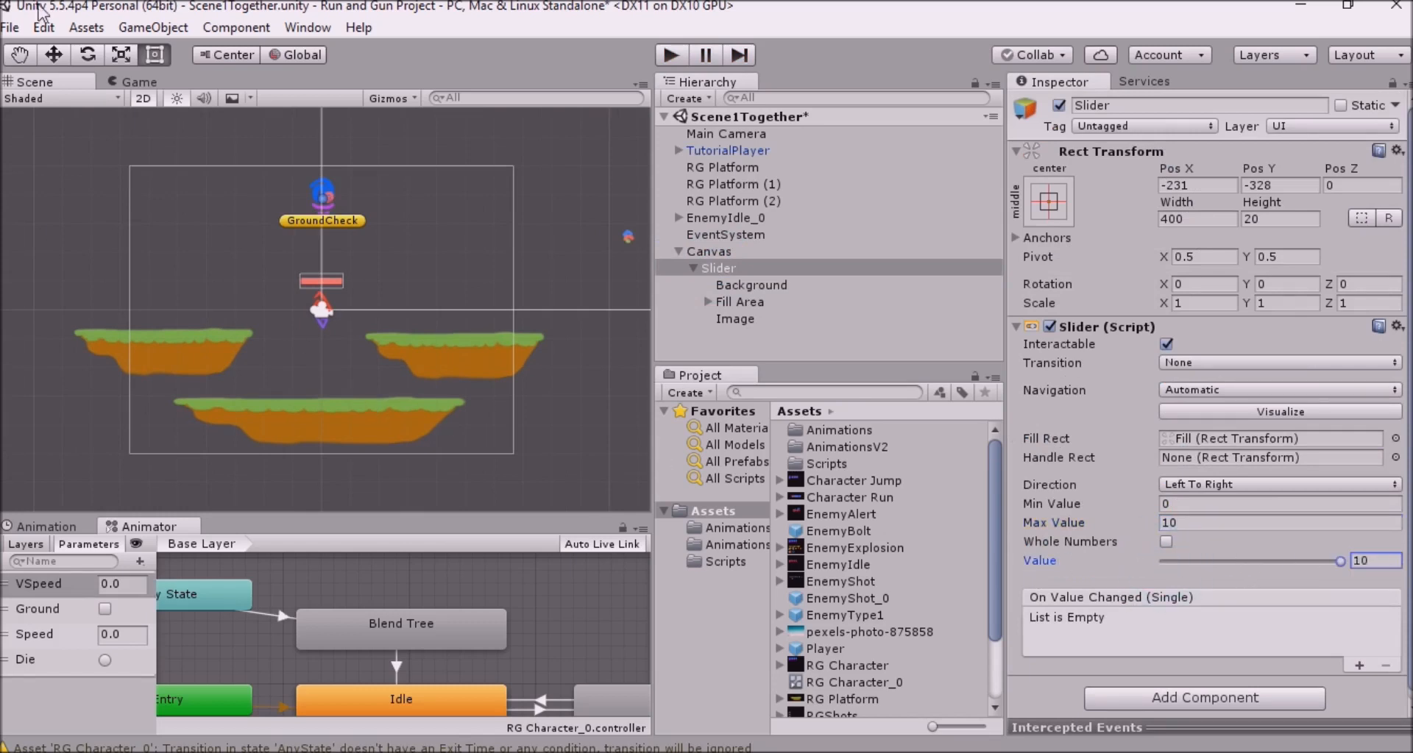
Run the scene in the Game view to test enemy damage, the health bar and player death, and stop it
{"action": "left_click", "coordinate": [117, 81]}
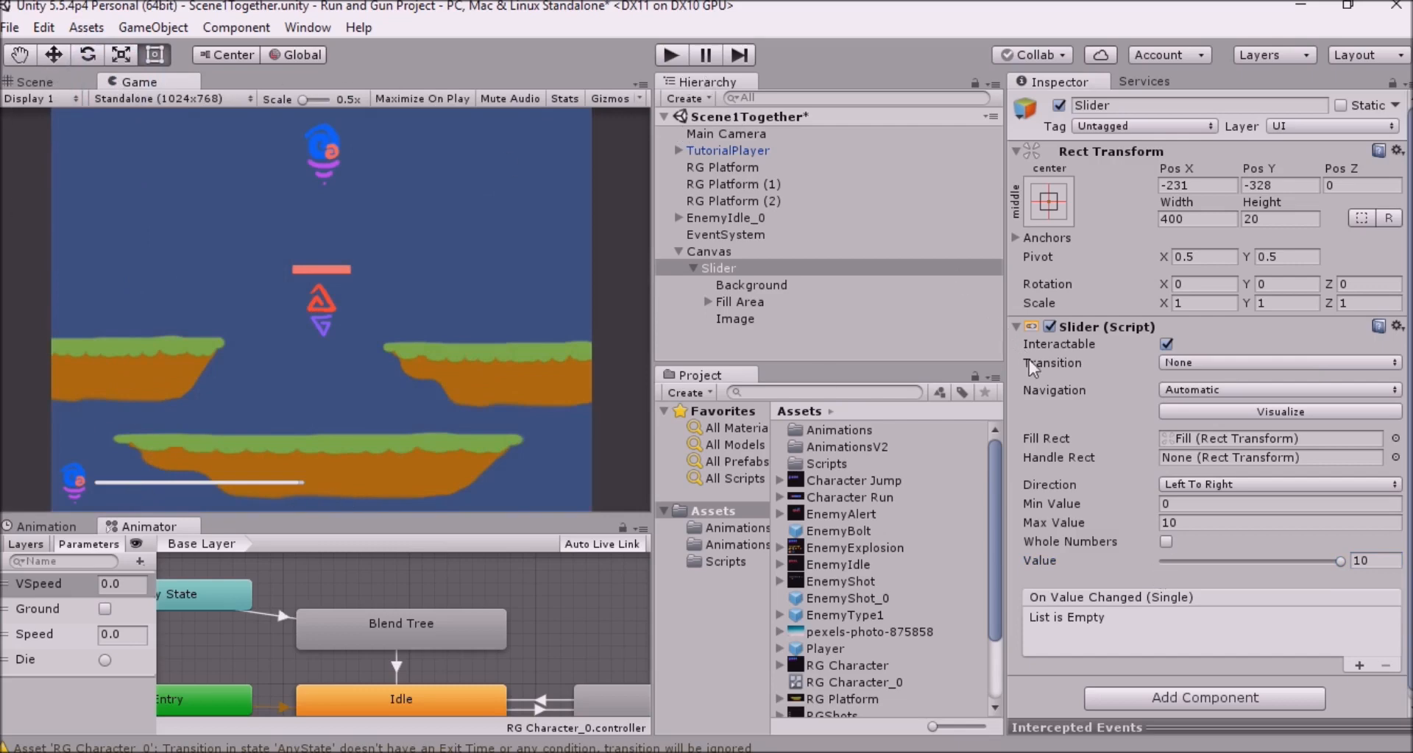
{"action": "key", "text": "ctrl+p"}
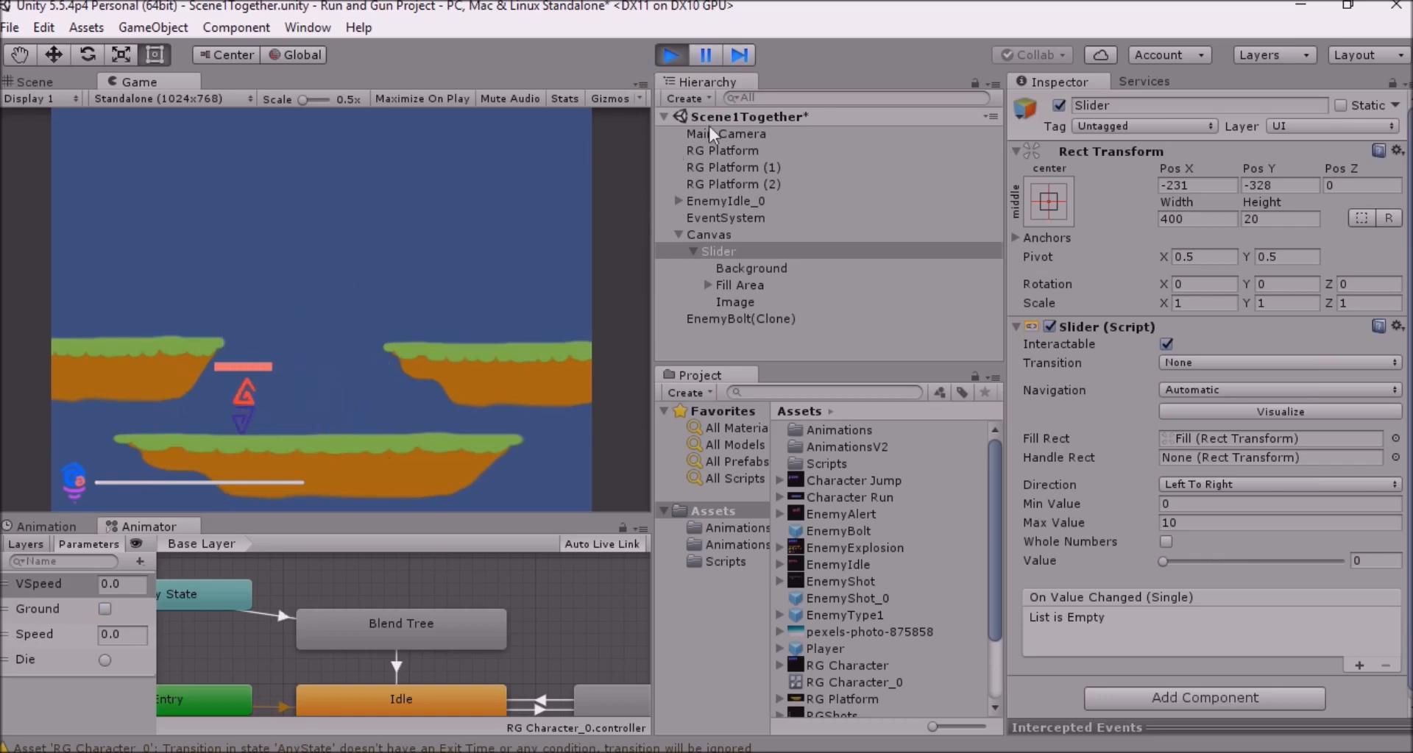
{"action": "left_click", "coordinate": [658, 55]}
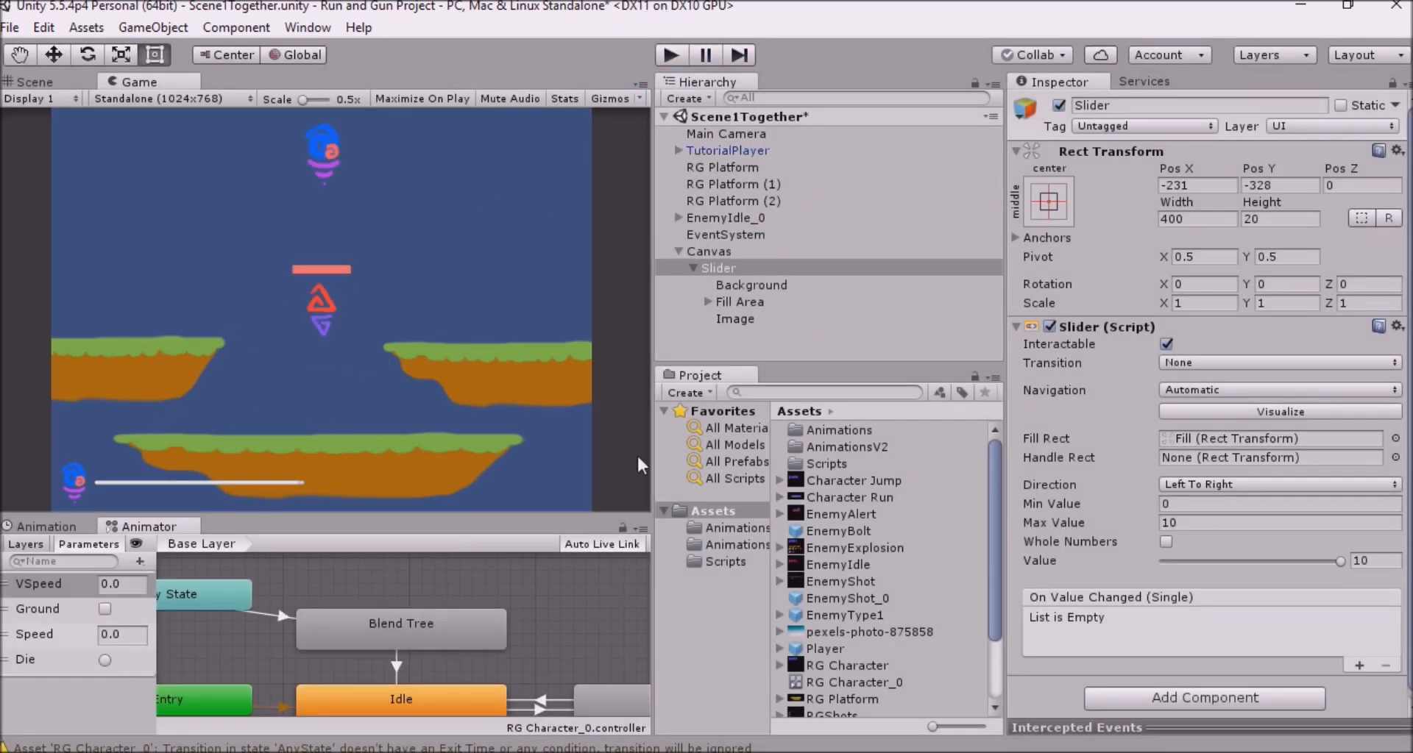